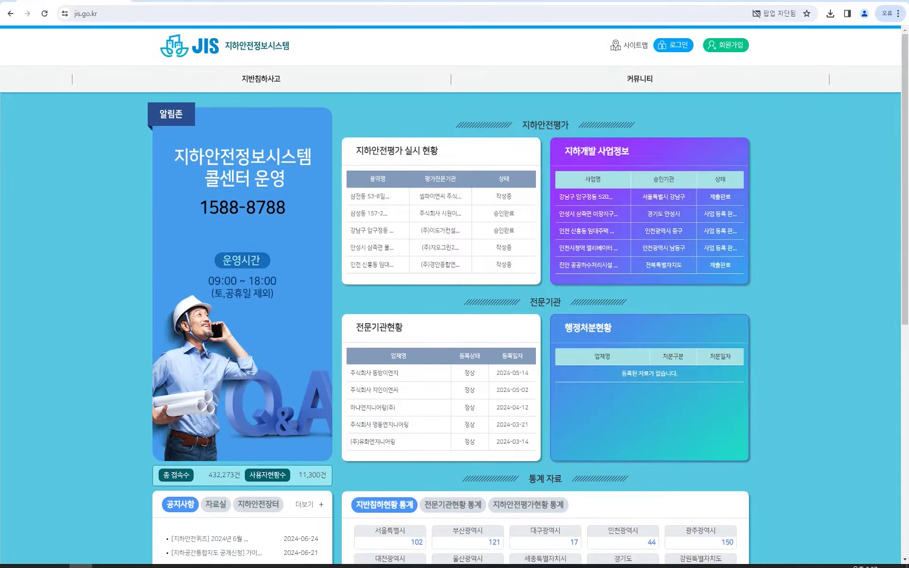
Accept the sign-up terms and complete KMC mobile-phone identity verification with your own phone.
click(742, 46)
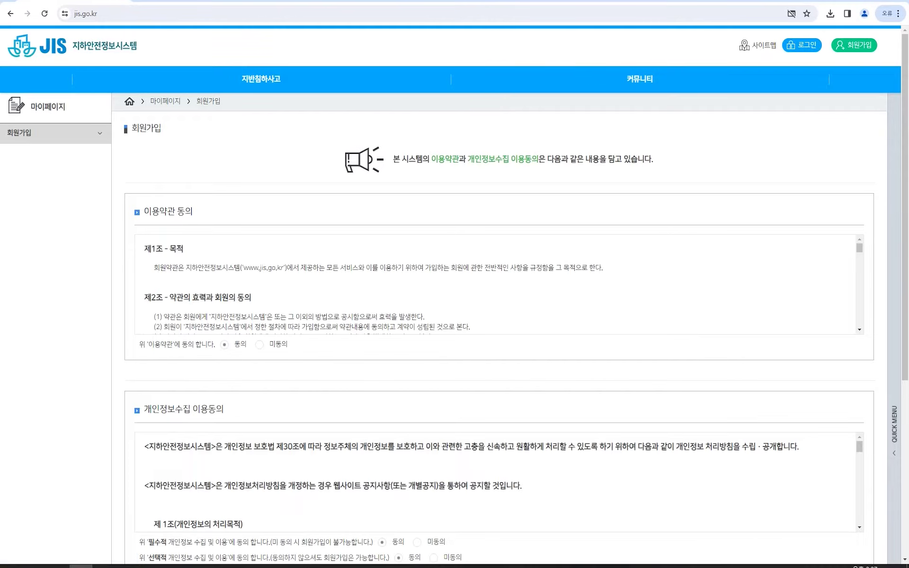
scroll(455, 284, down, 2)
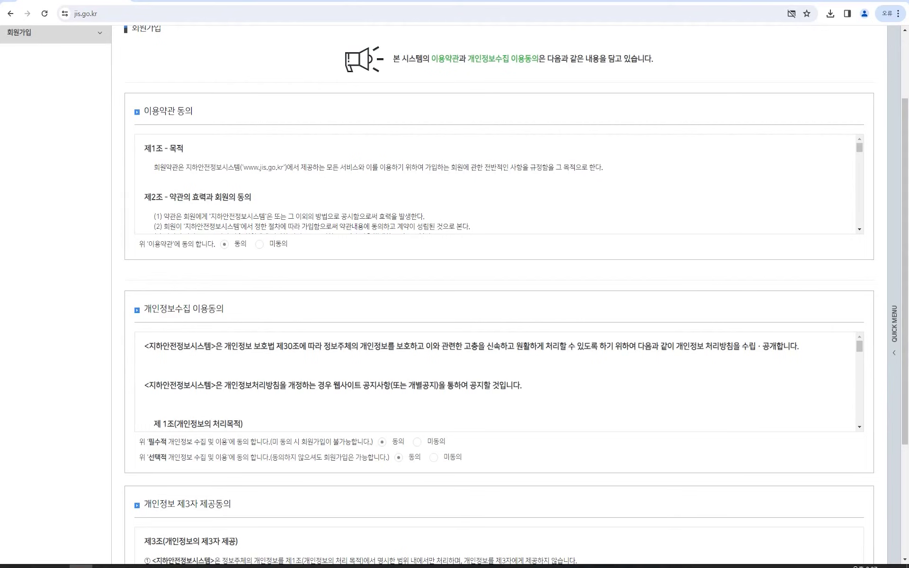
scroll(455, 284, down, 3)
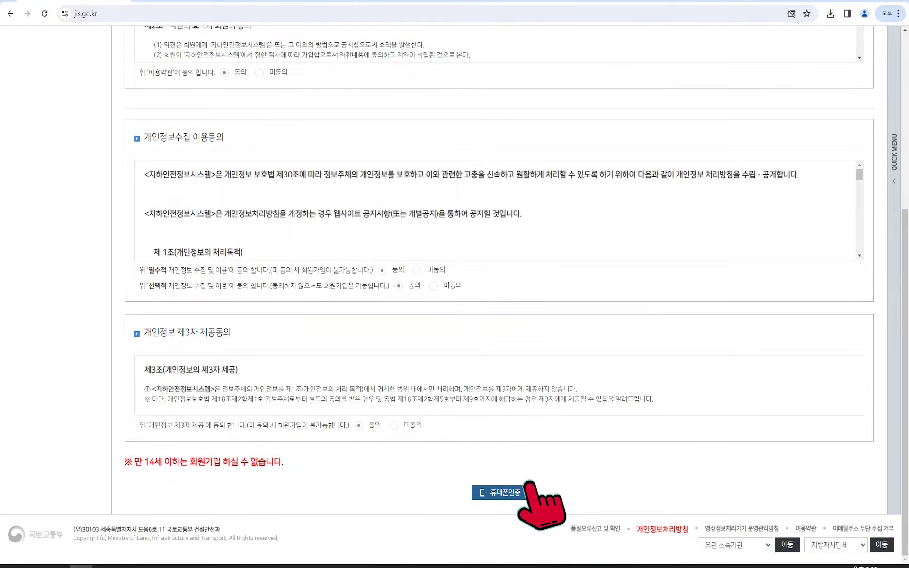
click(499, 493)
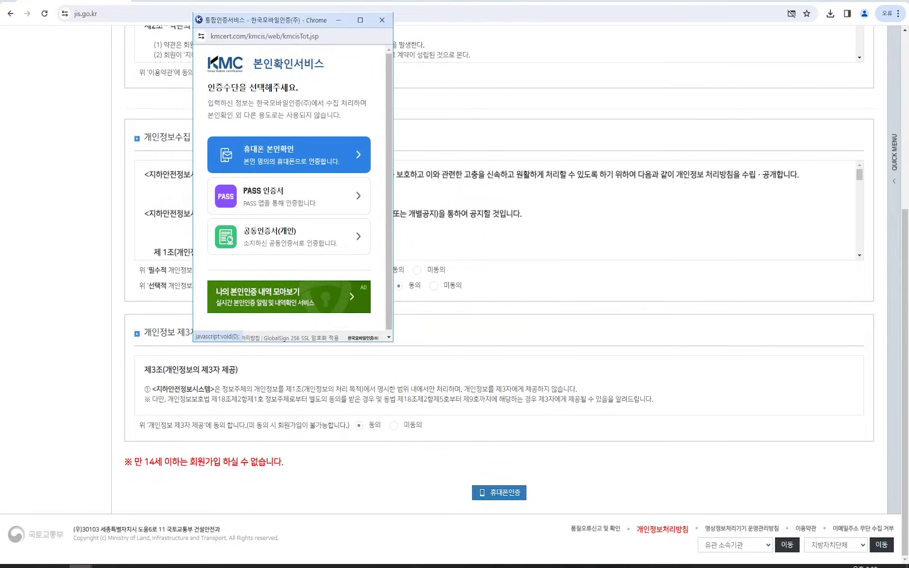
click(289, 155)
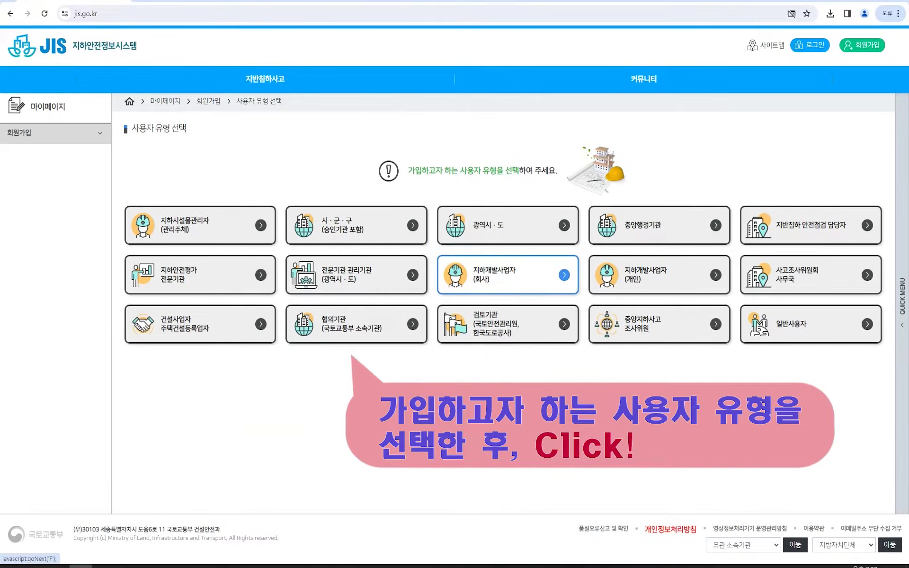
Sign up as 지하개발사업자(회사) with user type 대표, entering a new ID and running its duplicate check.
click(544, 287)
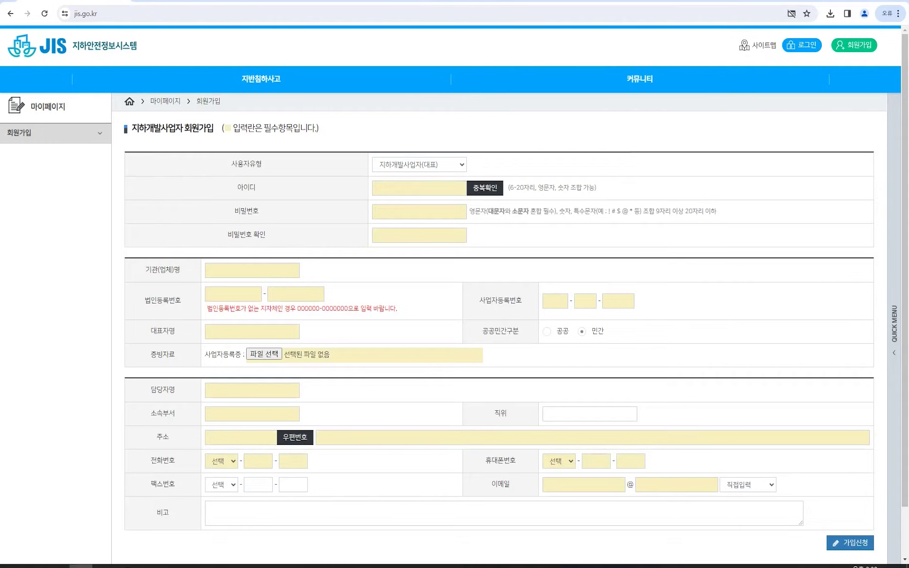
click(445, 165)
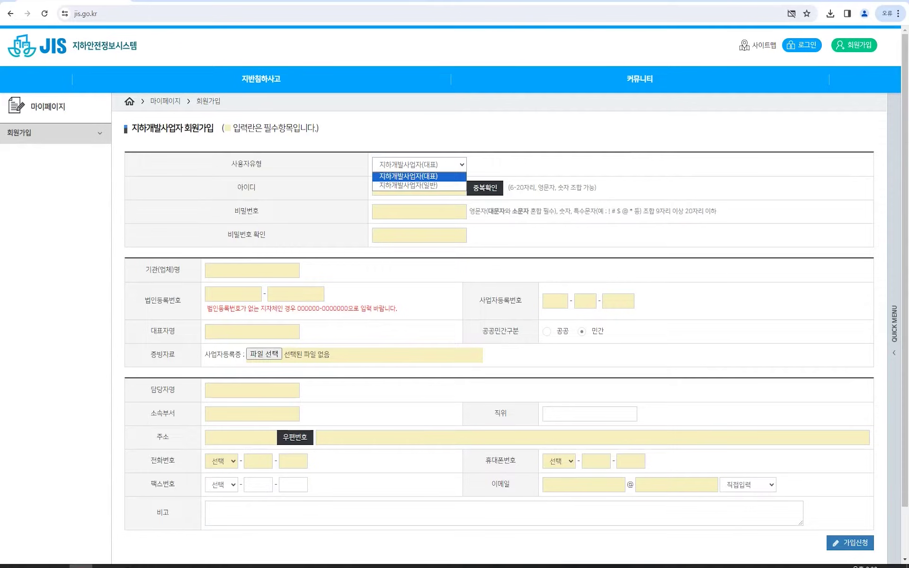
click(417, 177)
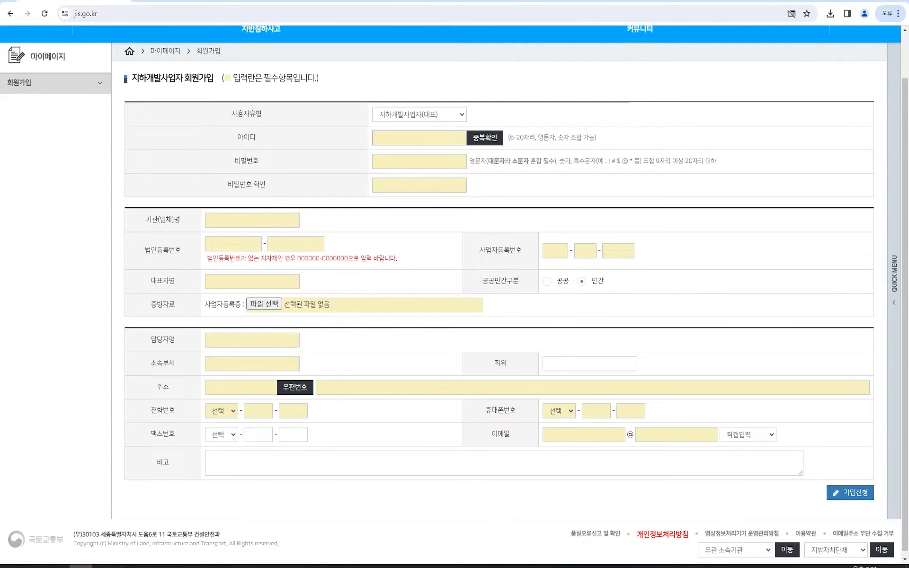
text(landdevelop)
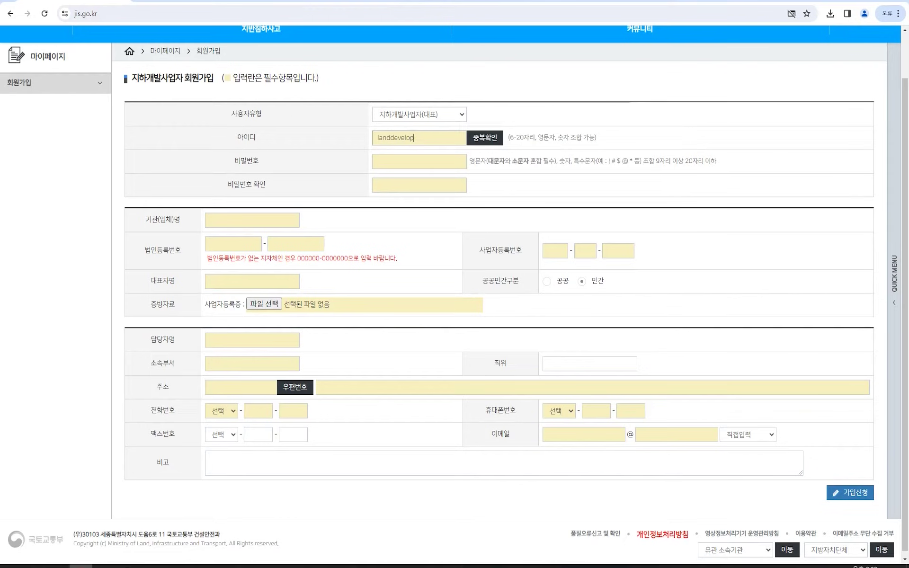
text(er)
click(419, 161)
click(485, 137)
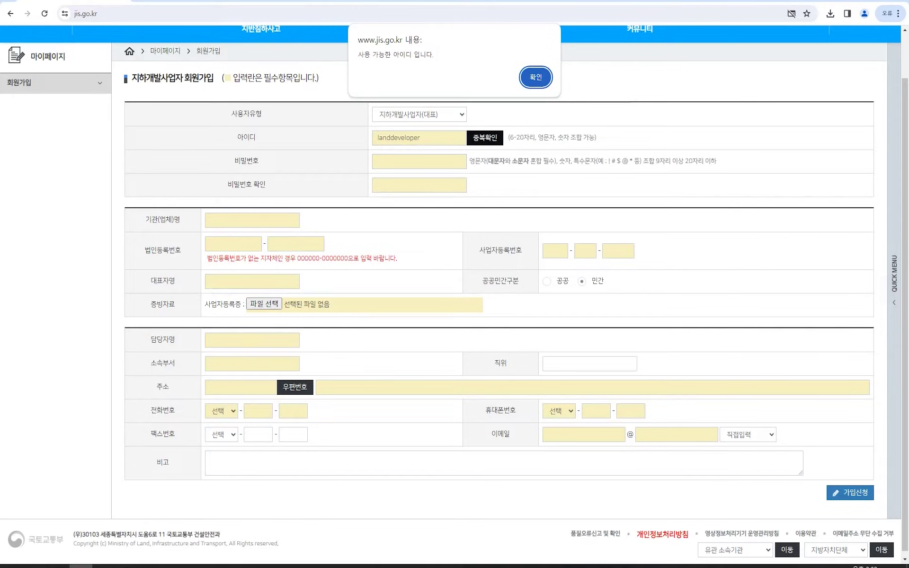
key(Return)
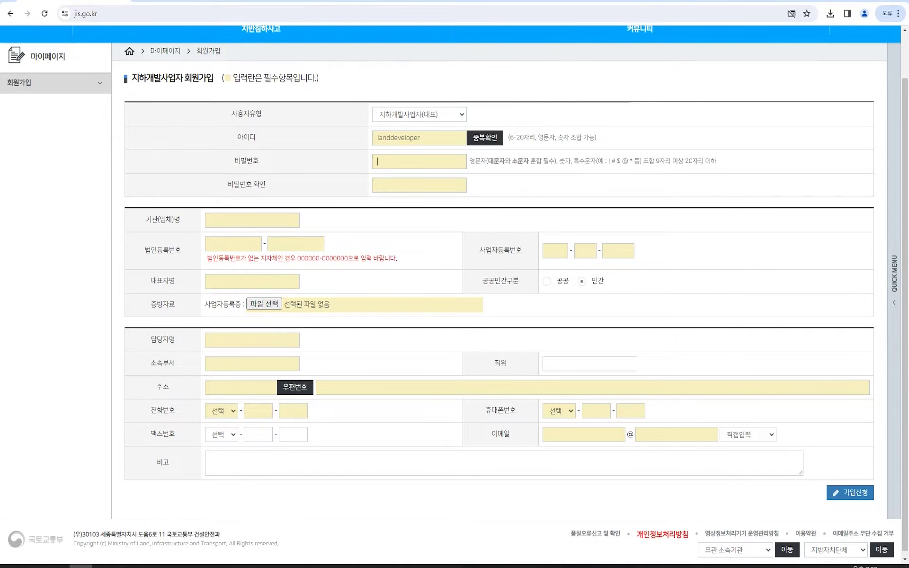
text(••••••••••)
key(Tab)
text(•••••)
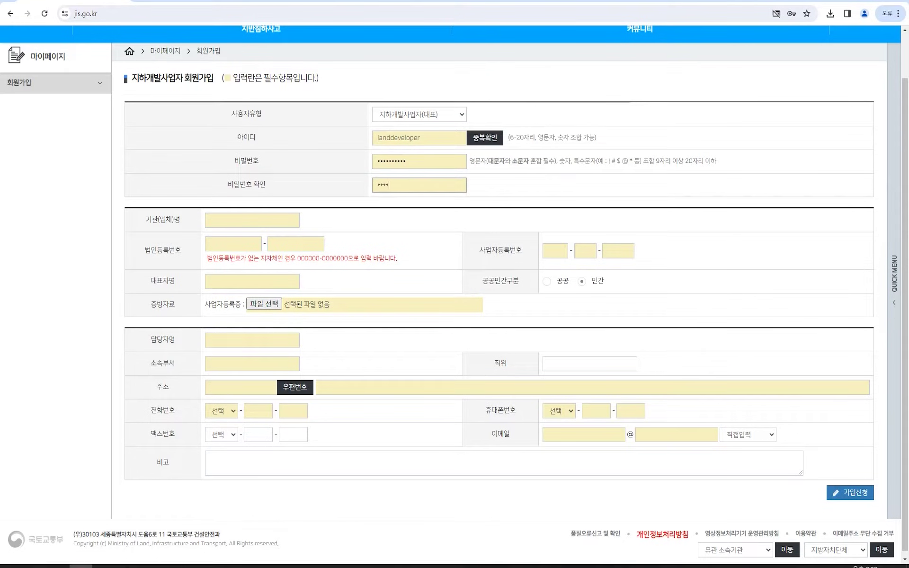
text(•••••)
key(Tab)
key(Tab)
text(ㅇ)
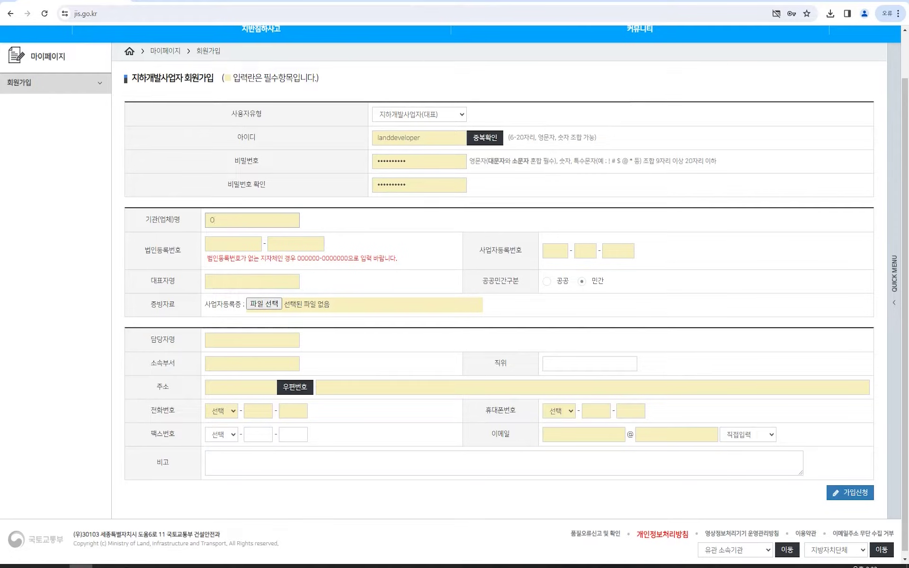
text(ㅇ)
text(택지지구)
text(재)
text(개발)
text(조합)
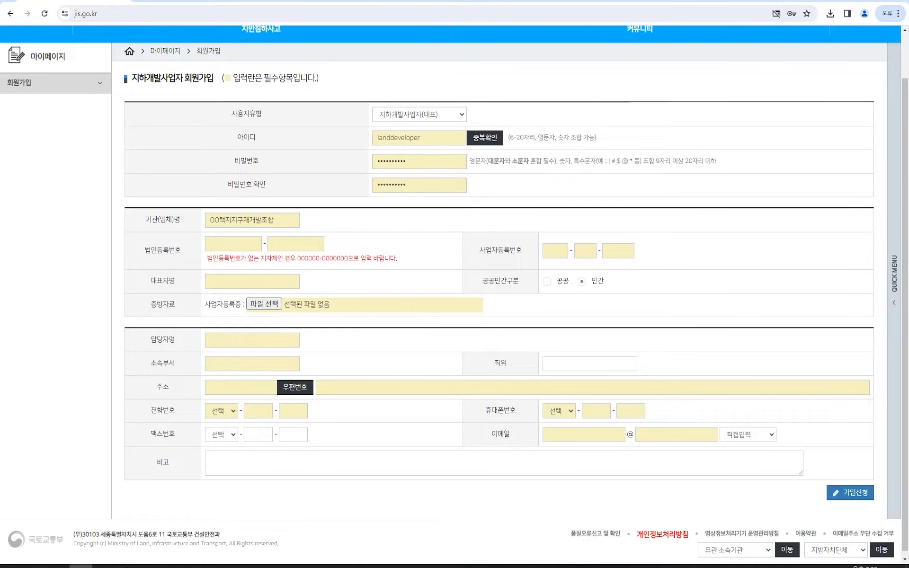
text(000000)
key(Tab)
text(0000000)
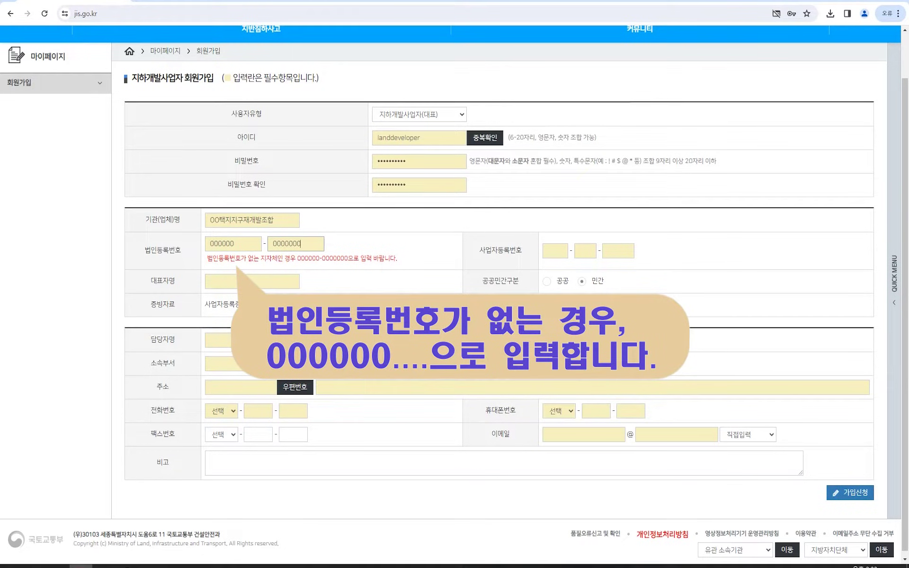
click(555, 251)
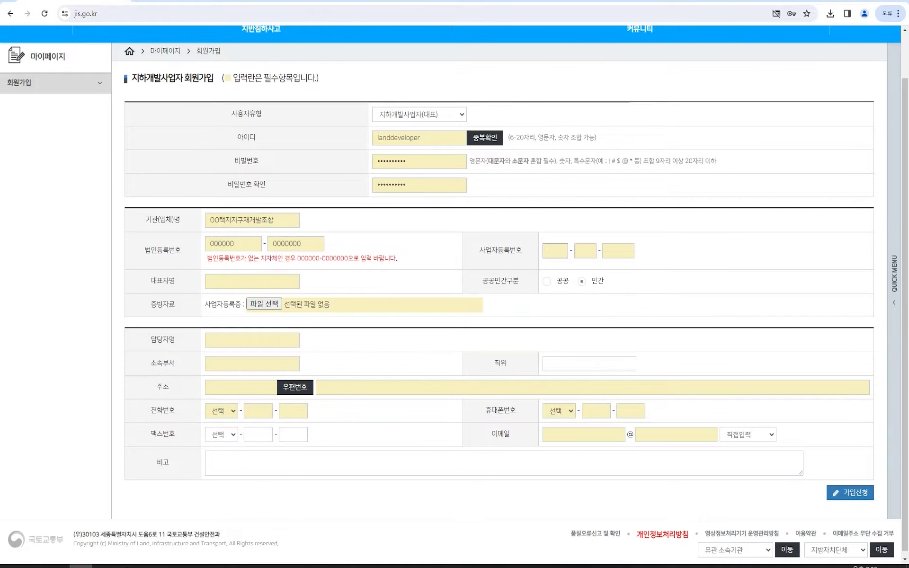
click(252, 281)
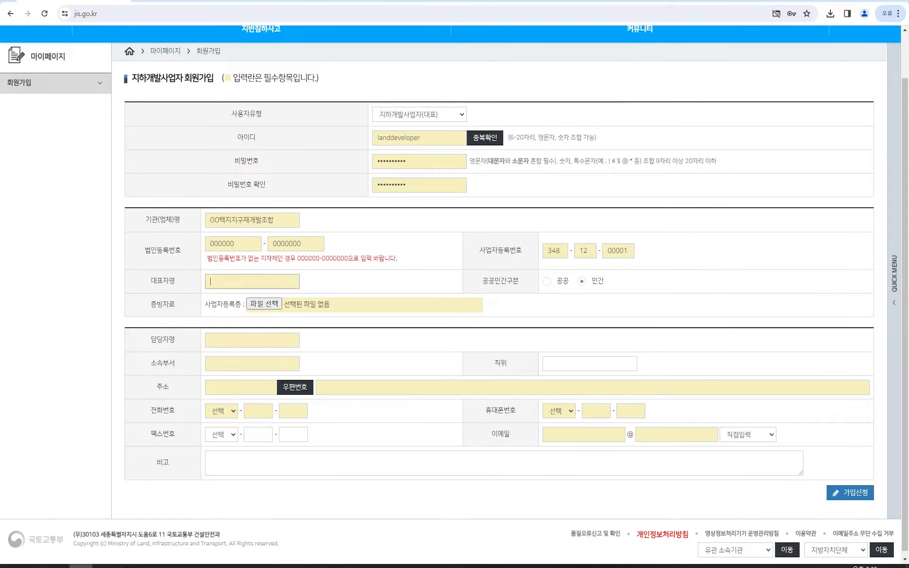
text(홍길디)
key(Tab)
Attach 사업자등록증.pdf from the Downloads folder as the proof document.
click(264, 303)
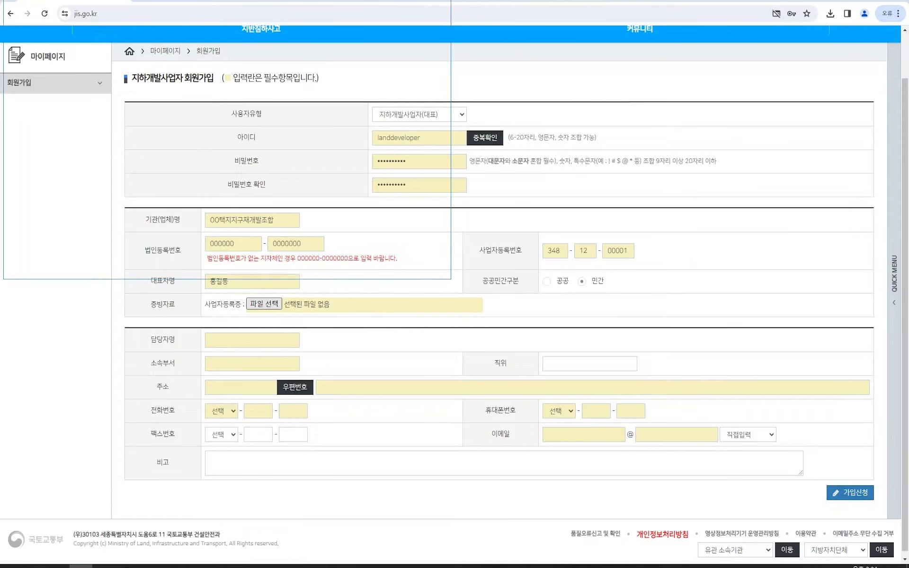
click(40, 69)
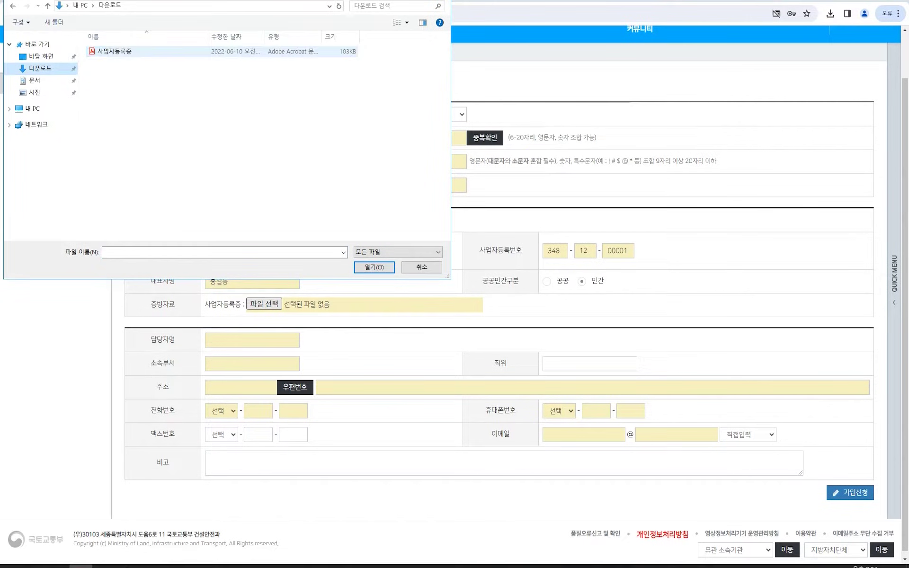
double_click(123, 51)
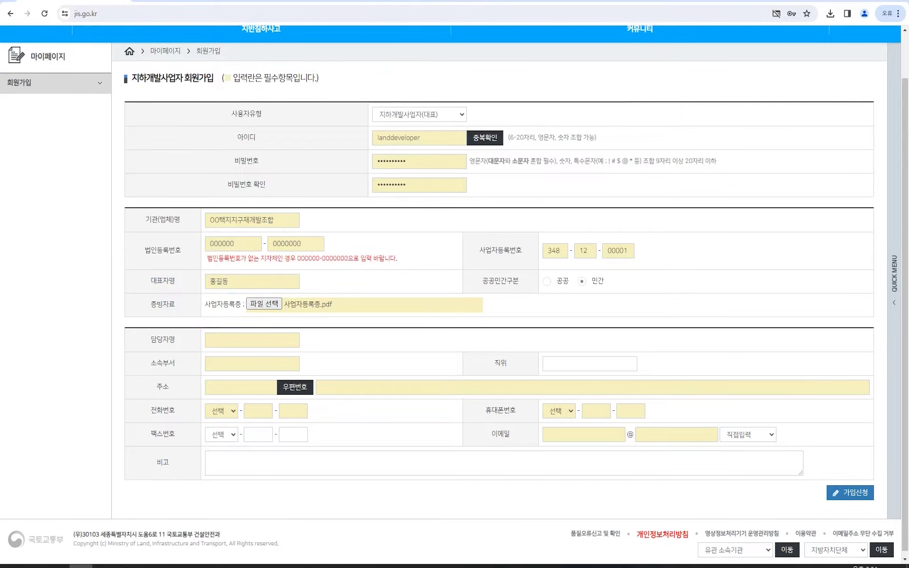
Fill in the contact person's name, department 개발팀 and position 대리, then bring up the 우편번호 search.
click(252, 340)
click(252, 364)
text(개발팀)
click(590, 364)
text(대리)
click(295, 387)
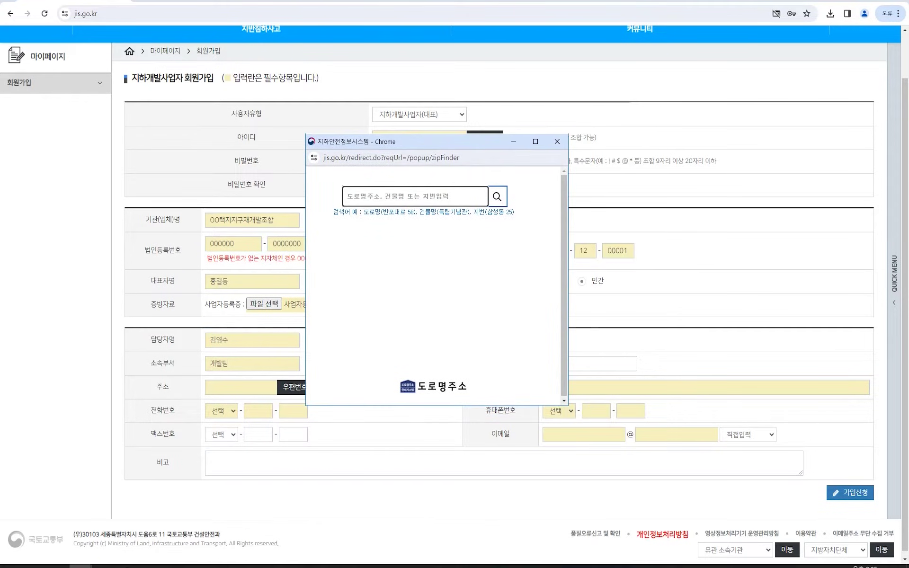
text(사들로 131)
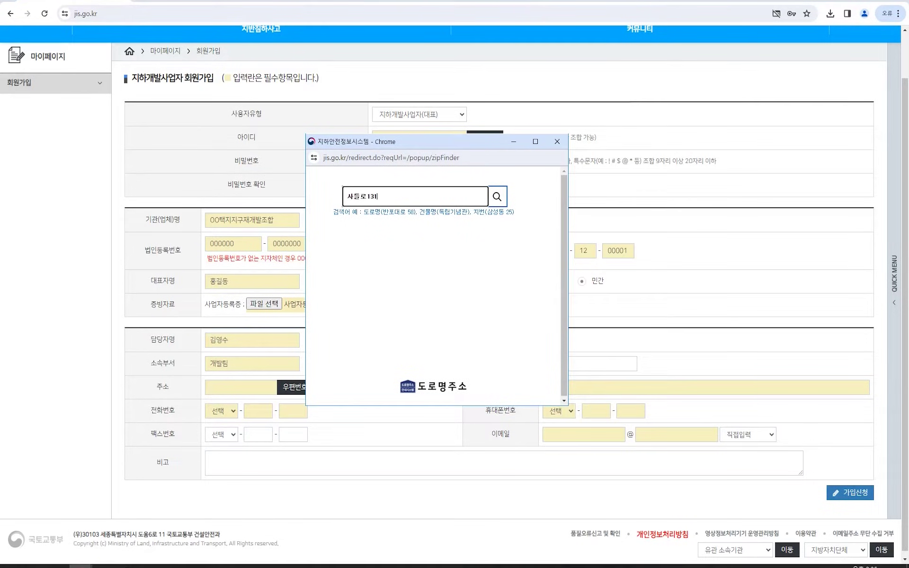
key(Return)
click(557, 142)
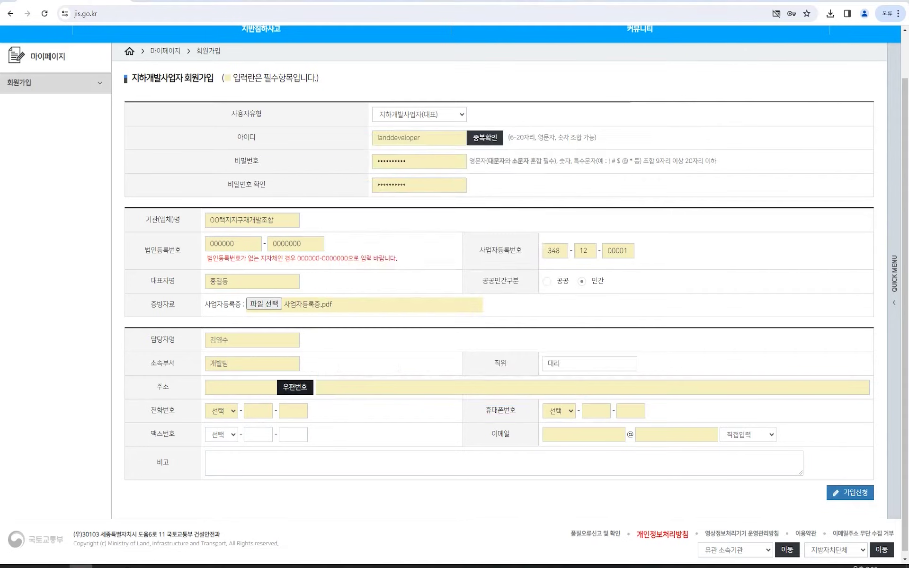
scroll(557, 141, up, 2)
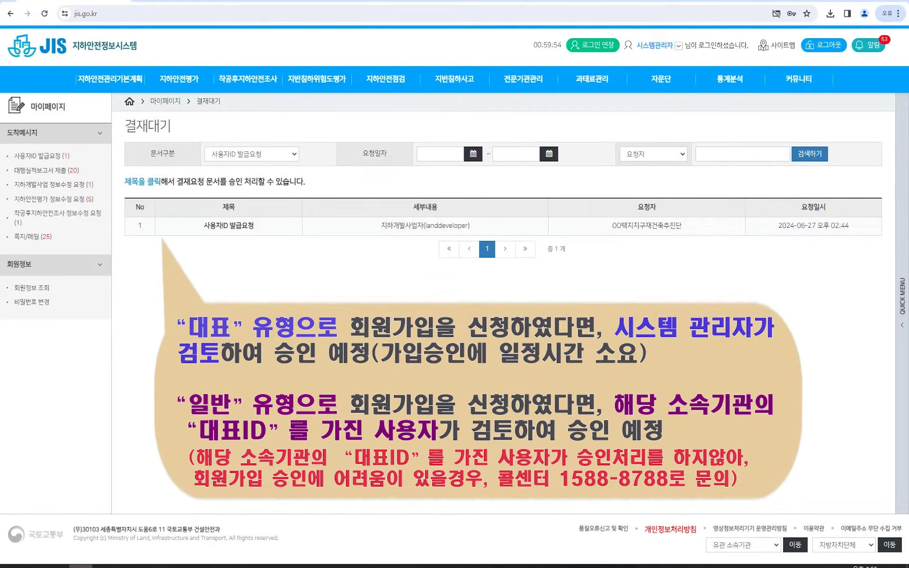
Review the 사용자ID 발급요청 details and write the opinion '가입신청을 승인합니다.'.
click(229, 225)
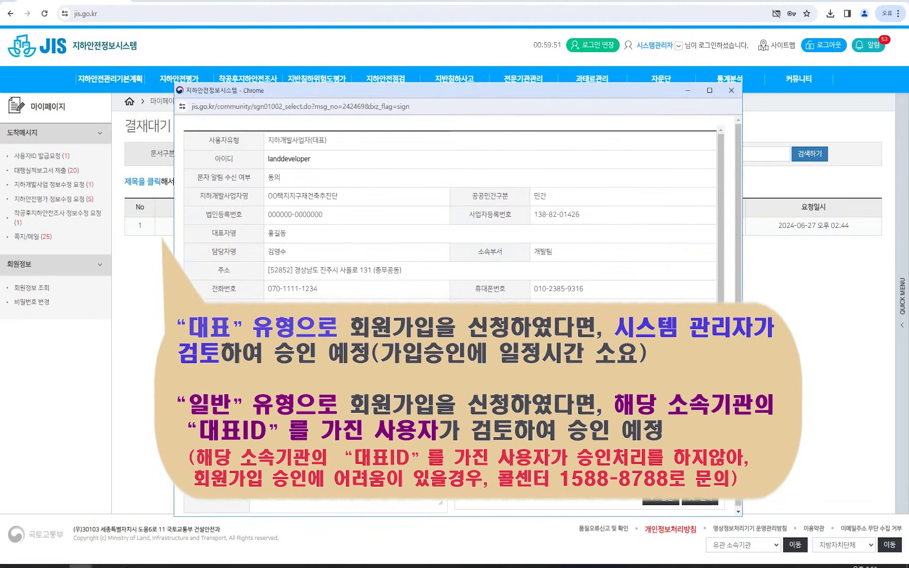
scroll(454, 251, down, 1)
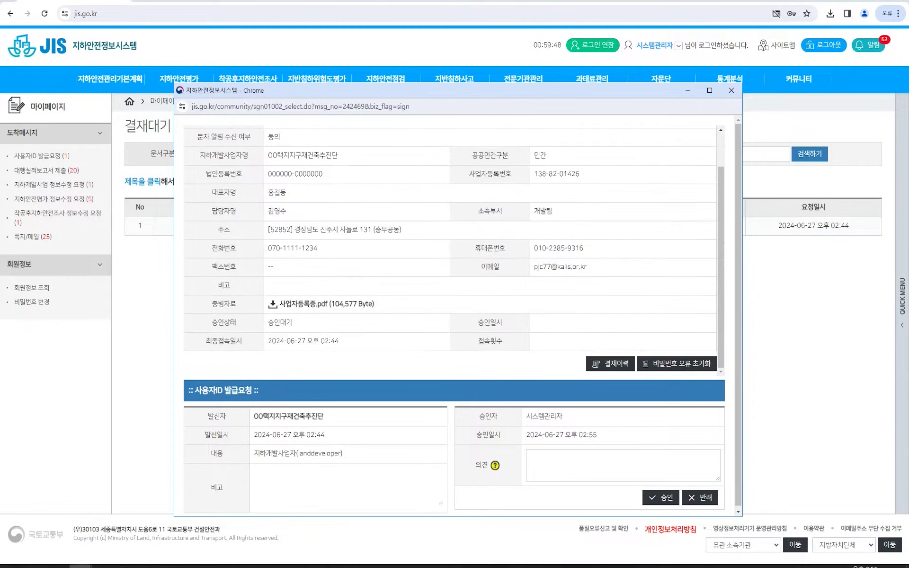
click(543, 459)
text(가입신청을 승인합니다)
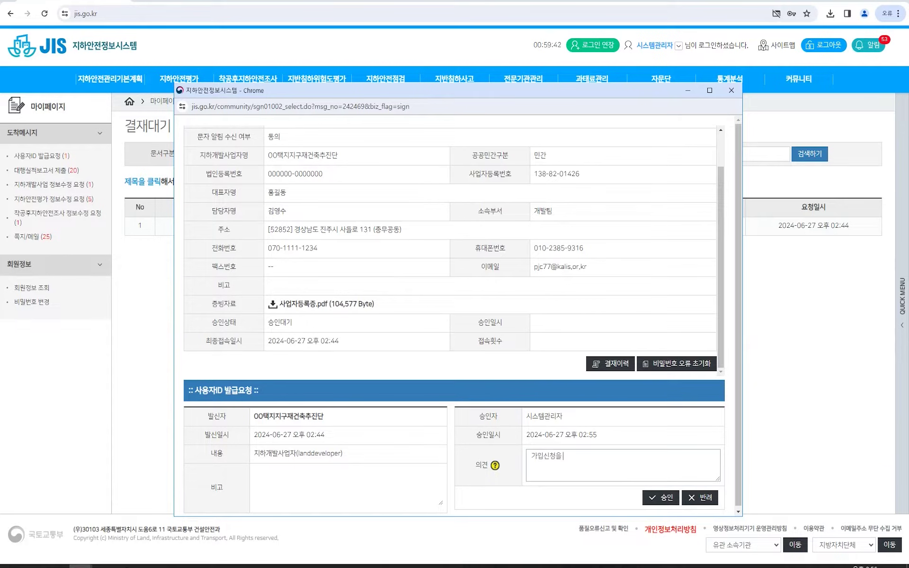
text(.)
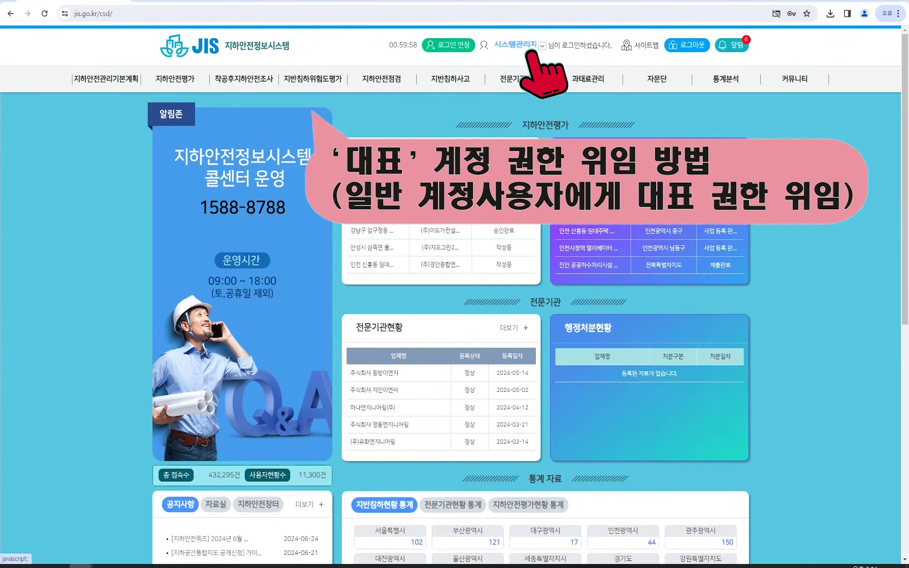
In 마이페이지's 기관회원목록, select member 3 and request making them 대표사용자.
click(529, 46)
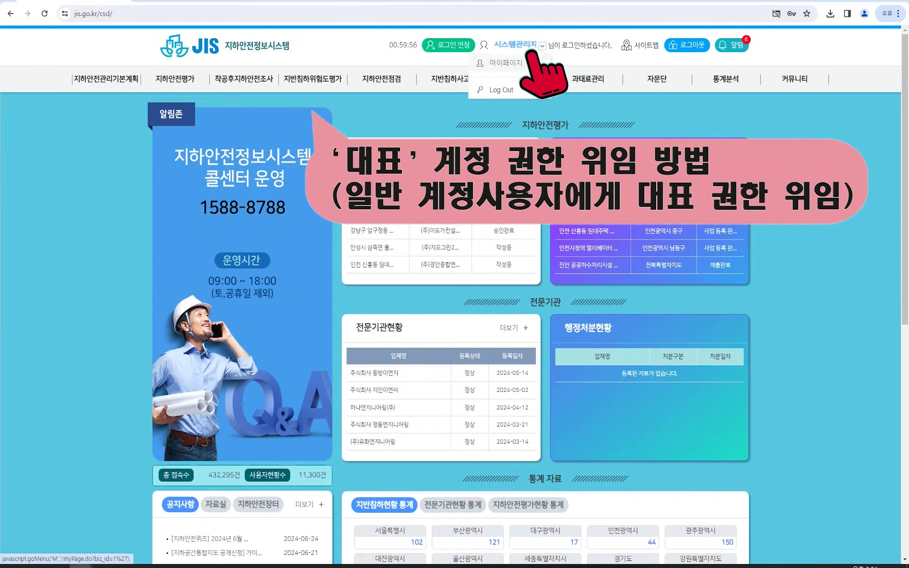
click(506, 63)
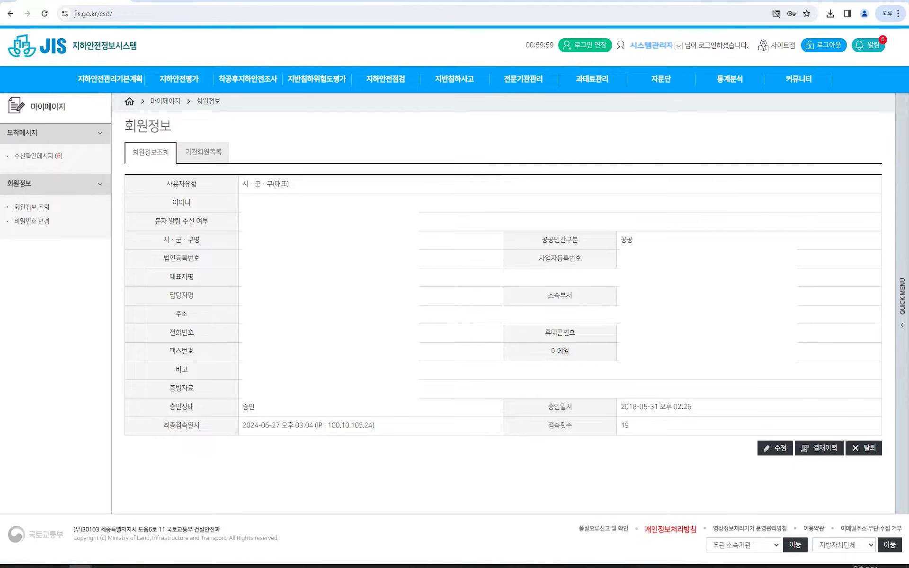
click(220, 160)
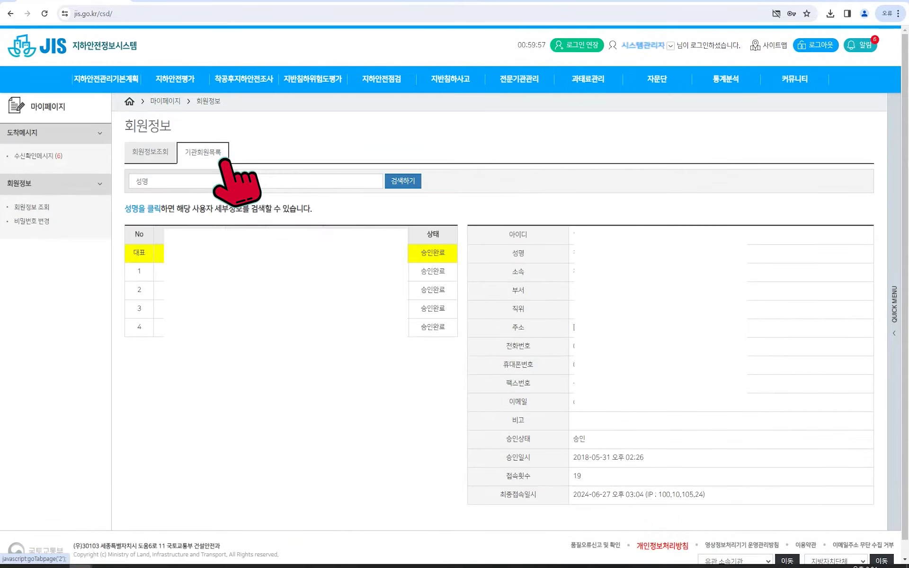
scroll(245, 284, down, 1)
click(245, 292)
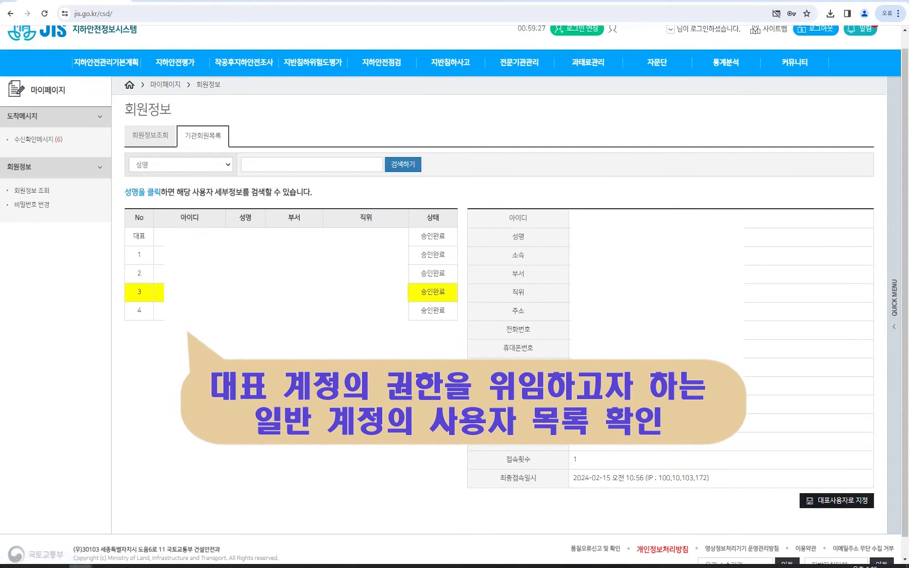
click(836, 501)
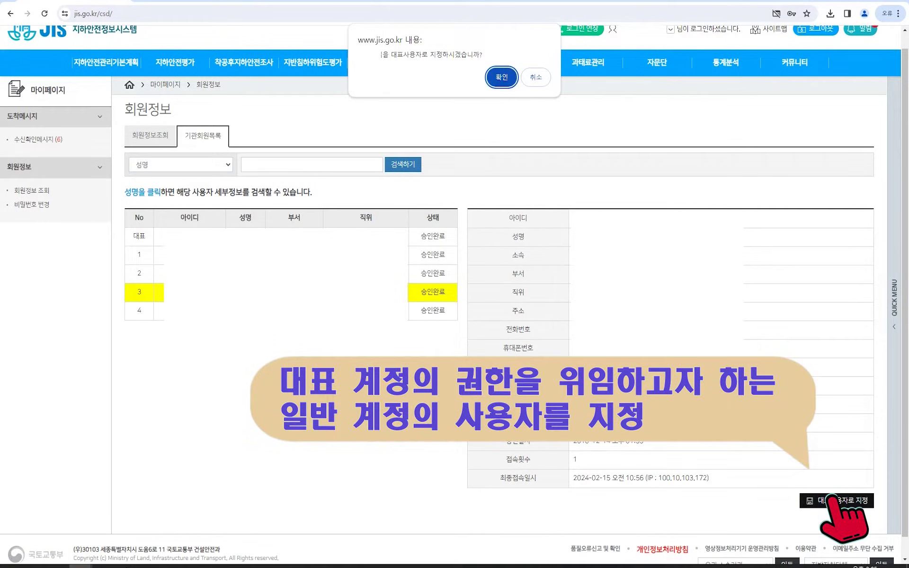
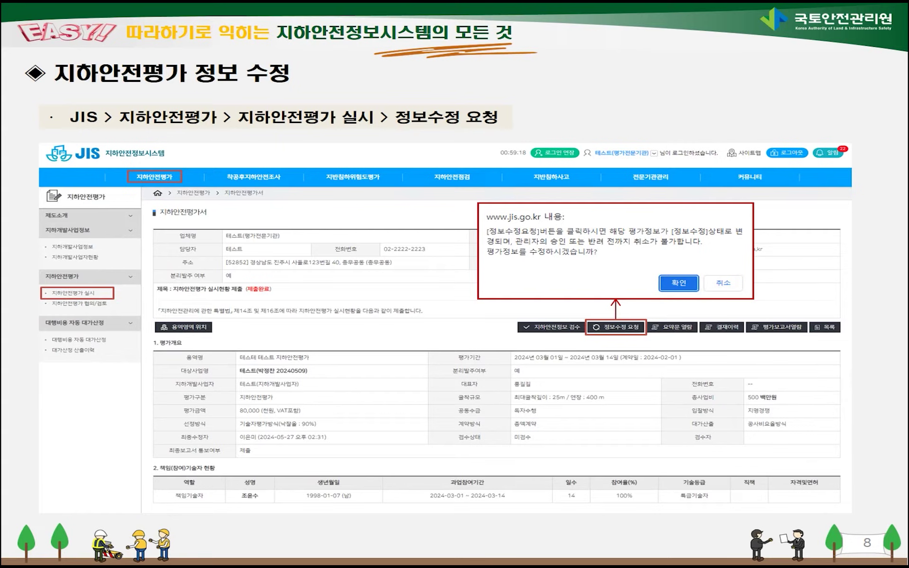
Advance the tutorial to the 지하안전평가 변경사항 등록 section.
key(Right)
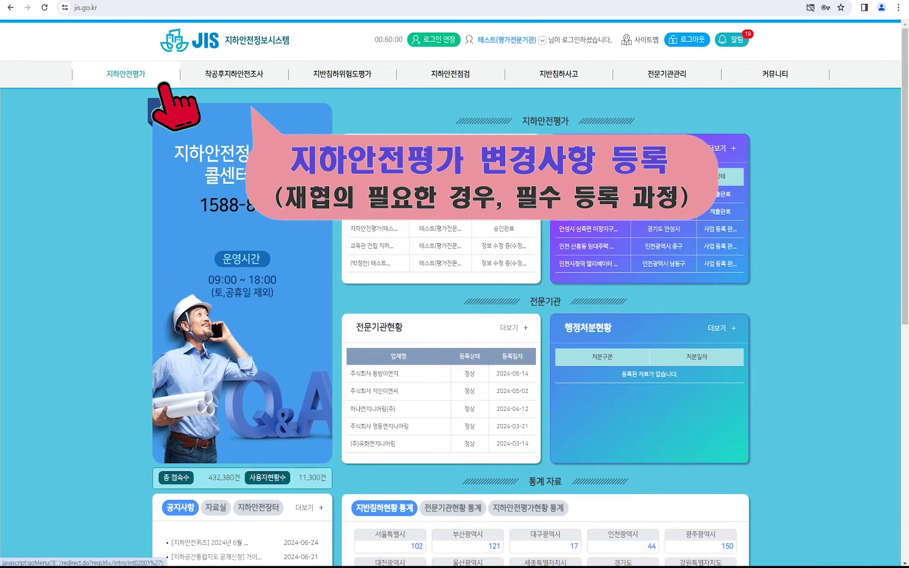
From 지하안전평가 협의/검토, start a new change on the (테스트) 지하안전평가 교육장 건립 project's 변경사항 tab.
click(161, 86)
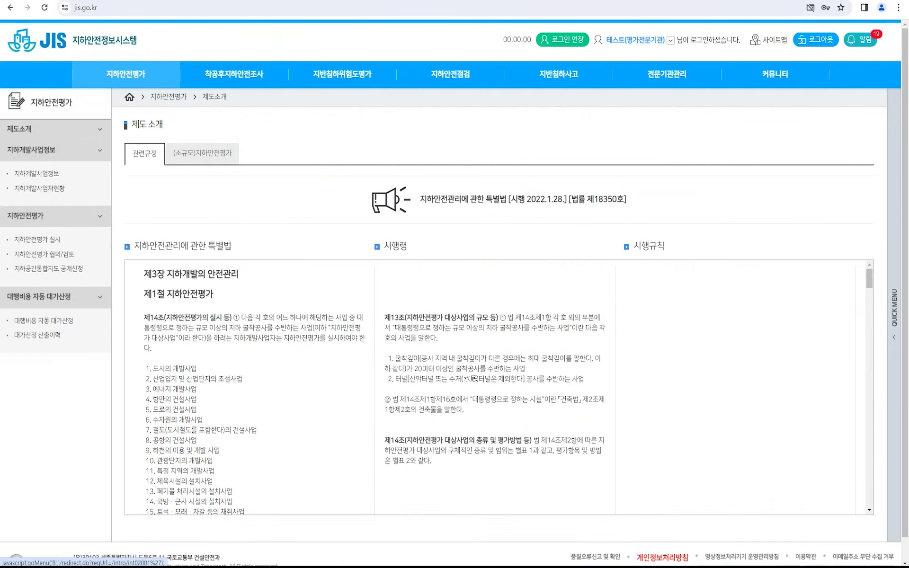
click(84, 256)
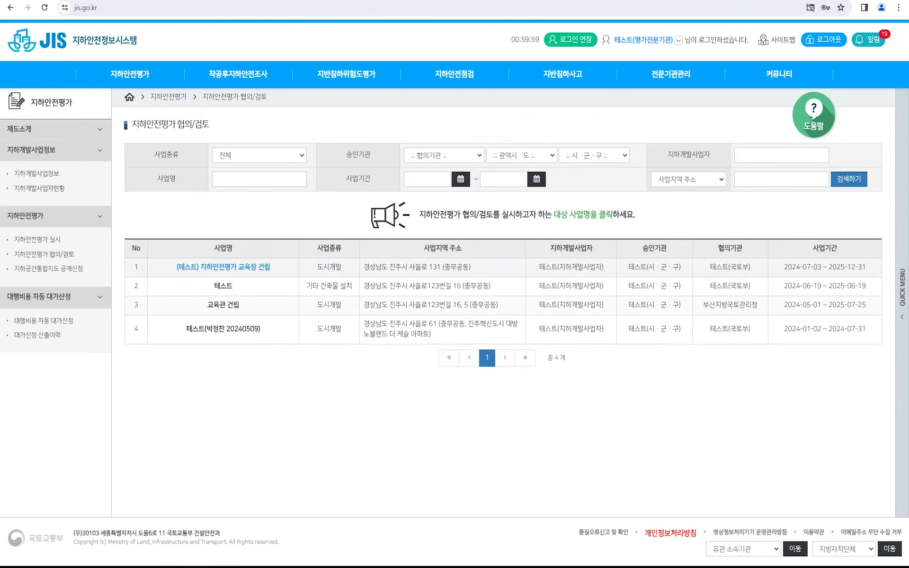
click(223, 266)
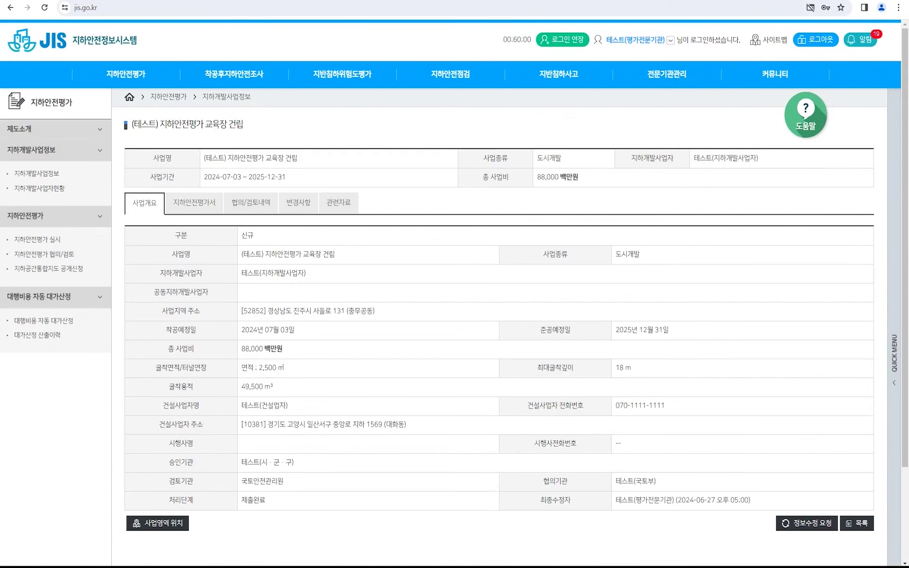
click(309, 216)
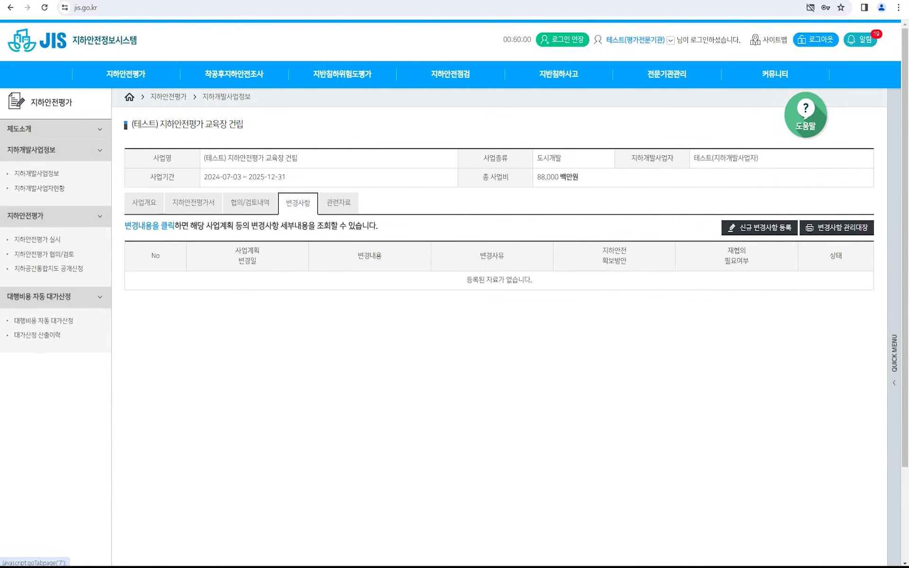
click(781, 229)
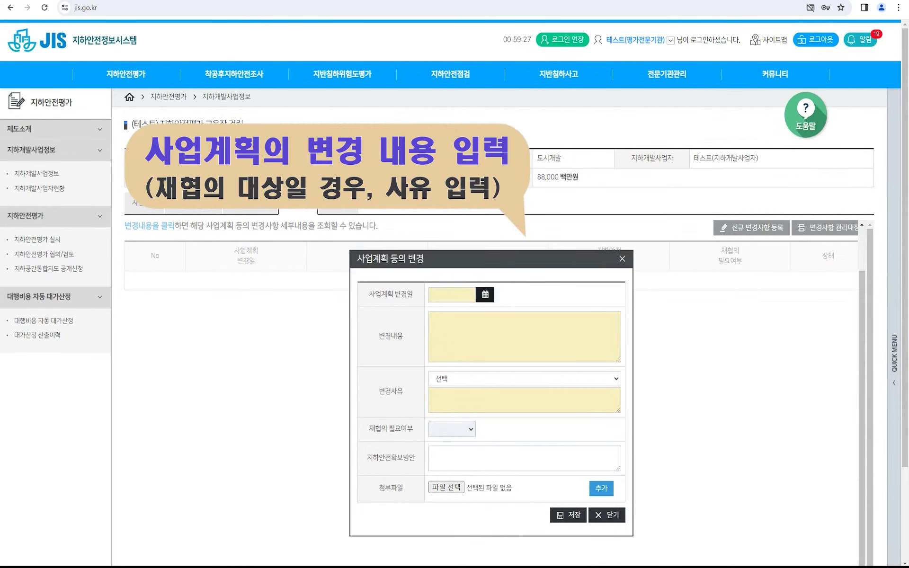
Enter change date 2024-06-20, the 21m → 30m depth description, and the deeper-than-3-metres reason.
click(485, 294)
click(530, 395)
click(525, 337)
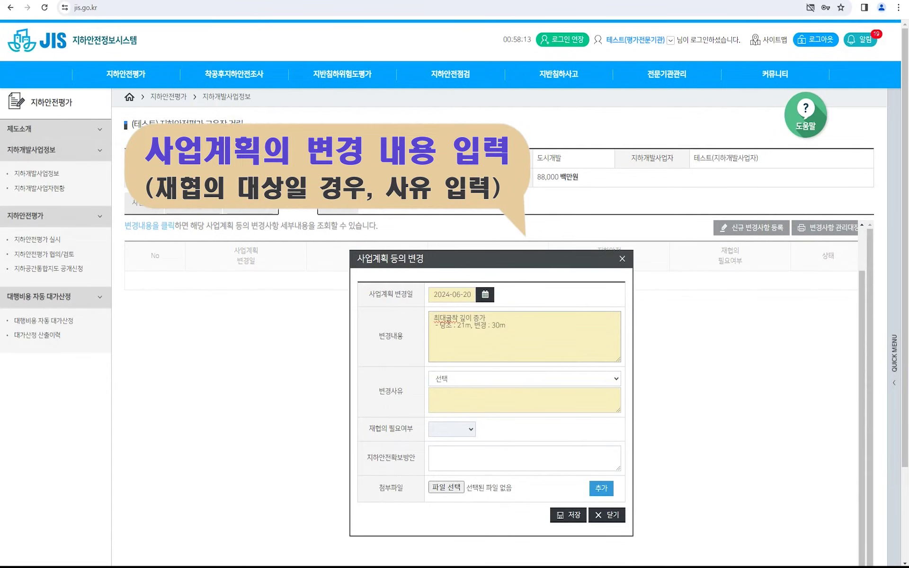
click(525, 458)
click(524, 379)
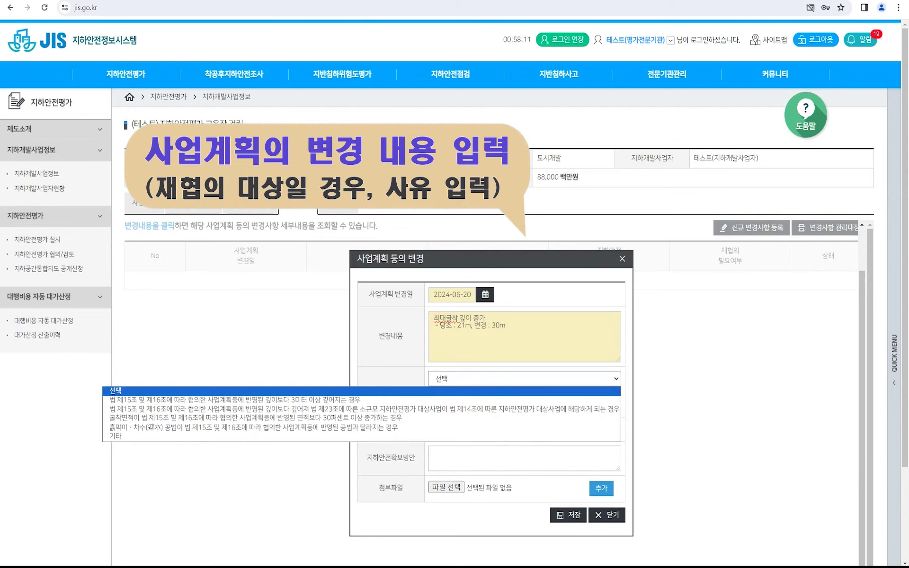
click(189, 399)
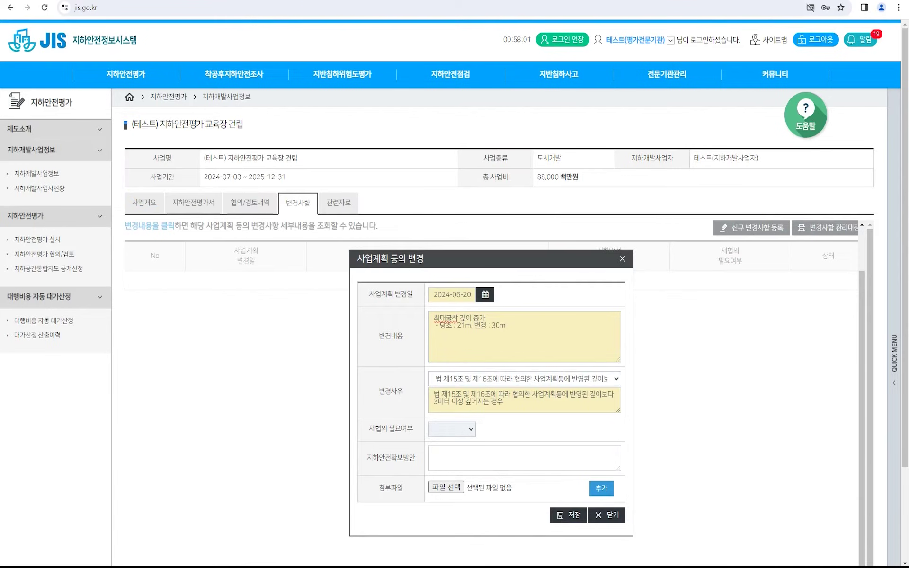
Skip the attachment and save the plan change.
click(446, 487)
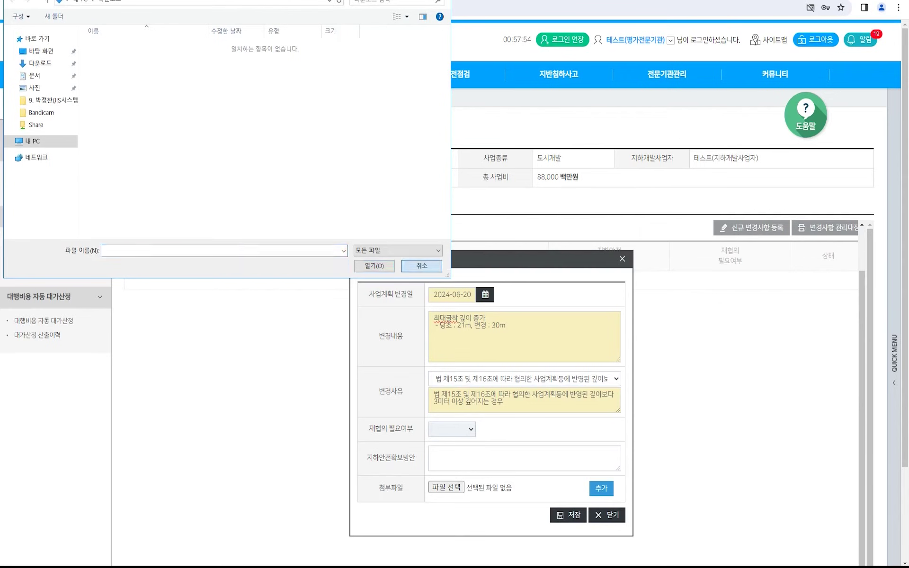
click(421, 266)
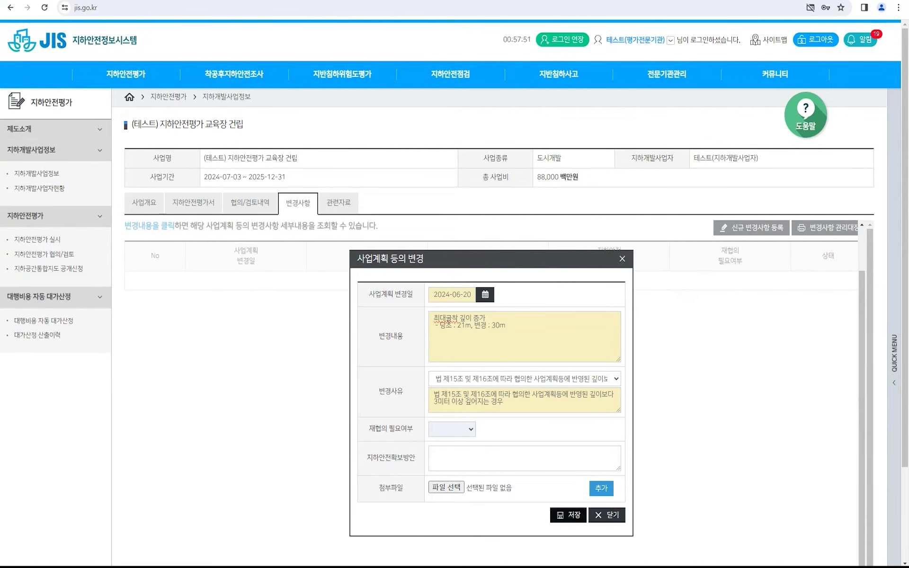
click(569, 515)
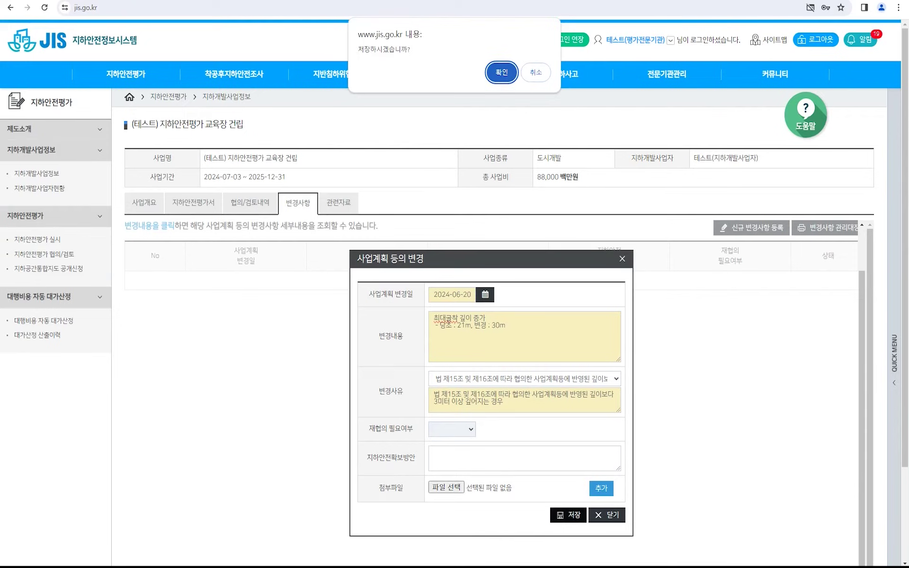
key(Return)
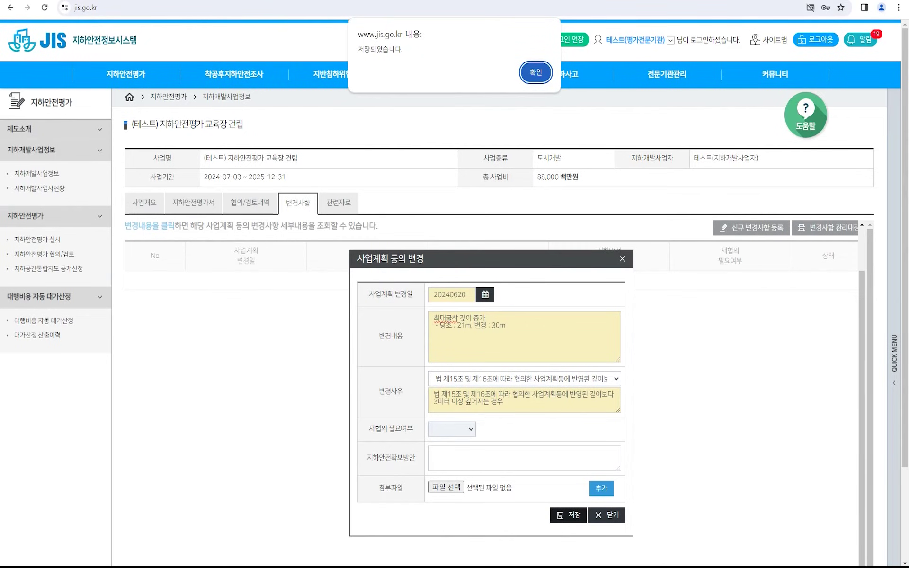
key(Return)
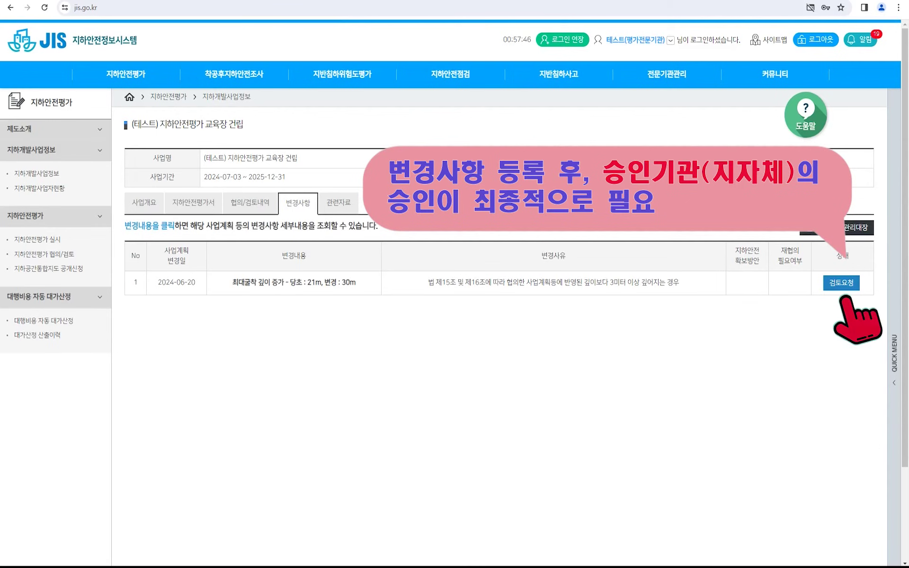
Request review of the 2024-06-20 change, check its 승인완료 status, and open 지하개발사업정보.
click(841, 283)
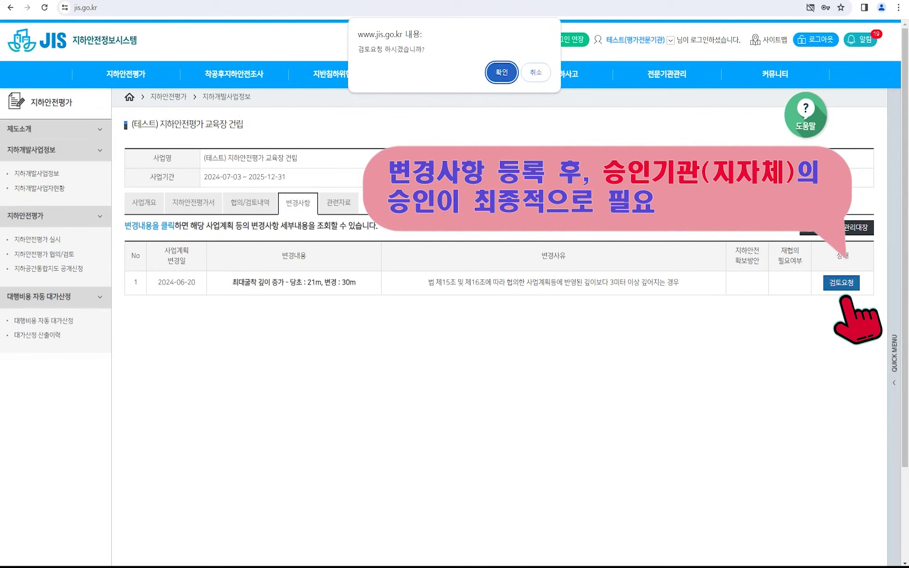
key(Return)
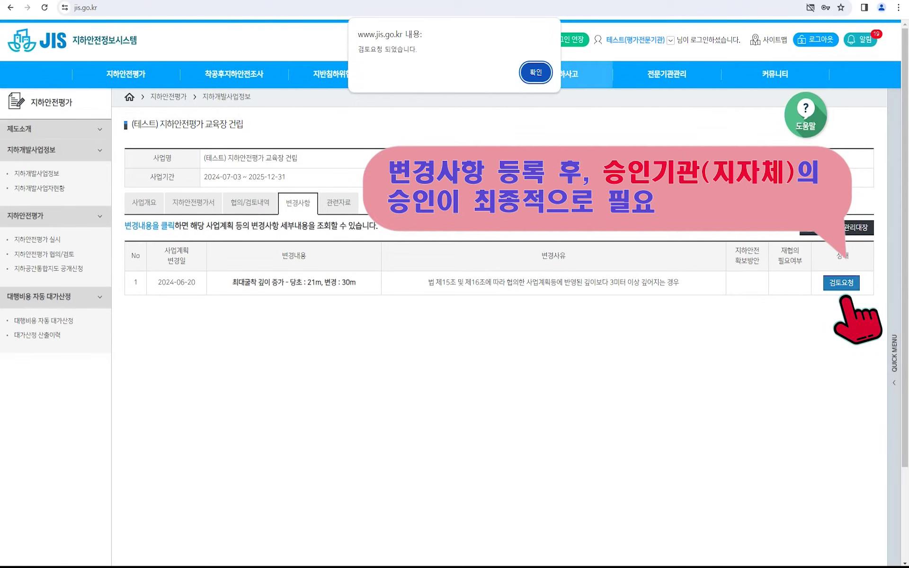
key(Return)
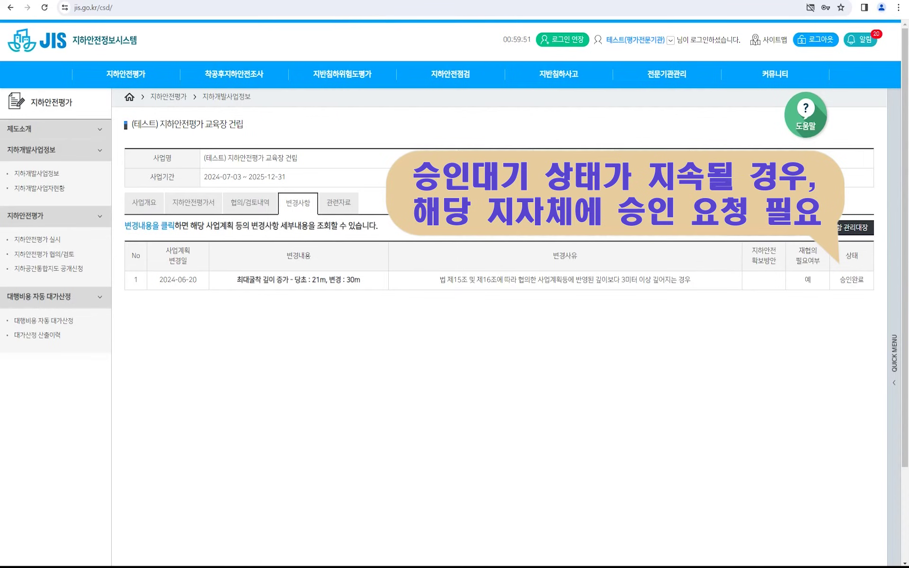
drag(840, 280, 865, 280)
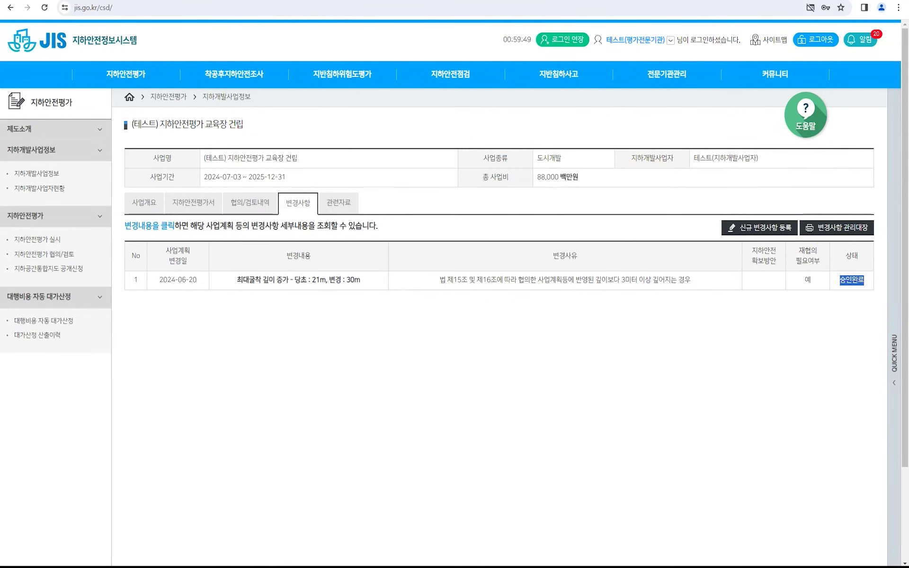
click(866, 280)
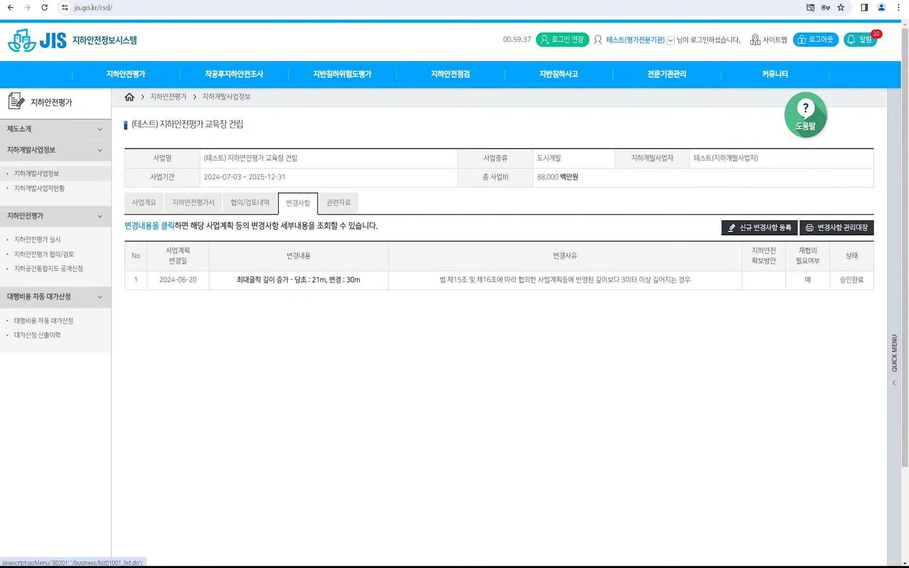
click(36, 174)
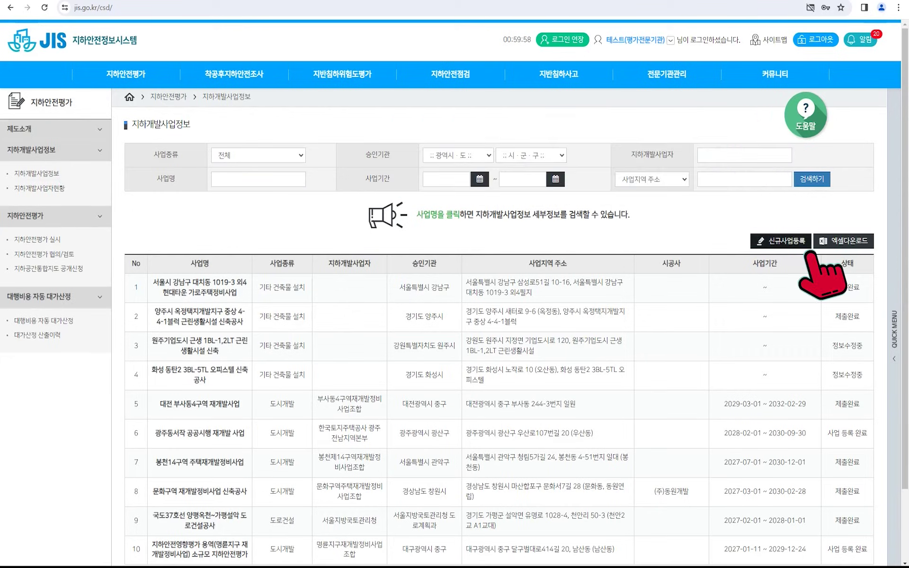
Start a 재협의 project registration linked to the (테스트) 지하안전평가 교육장 건립 project.
click(781, 240)
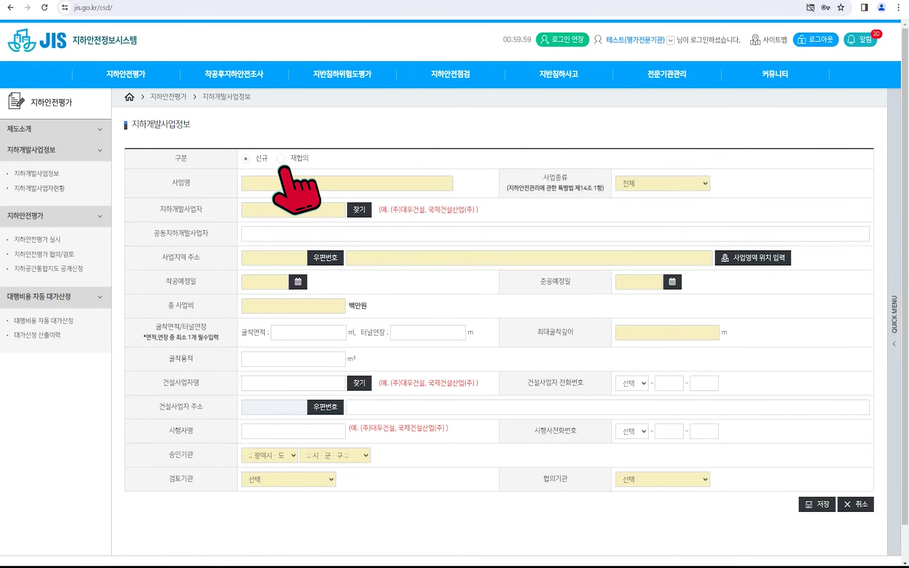
click(281, 158)
click(465, 184)
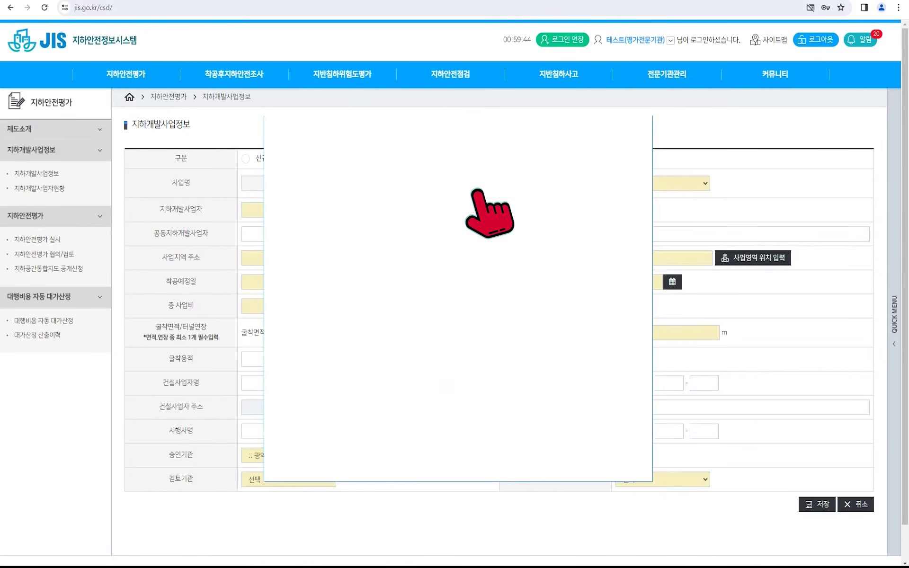
click(559, 189)
text((테스트) 지하안전평가 교육장 건립)
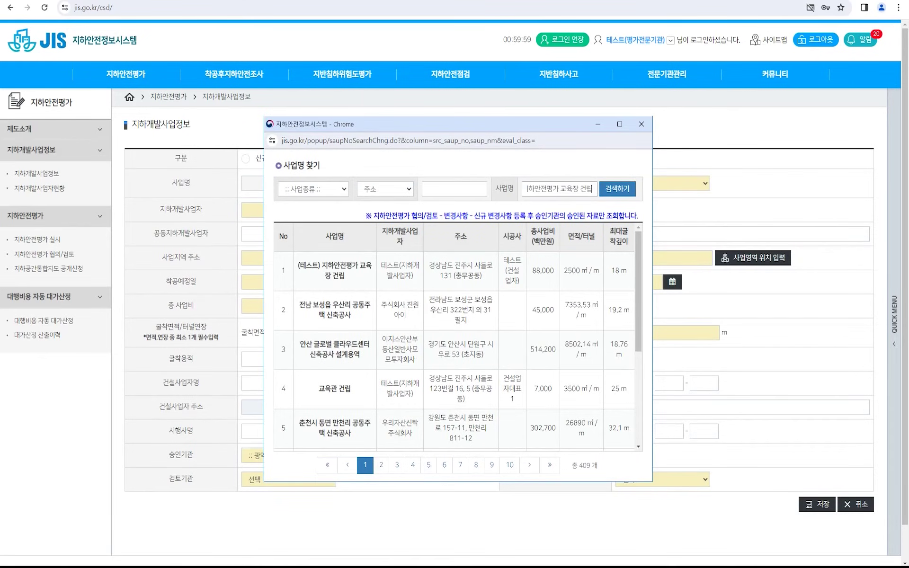
click(618, 189)
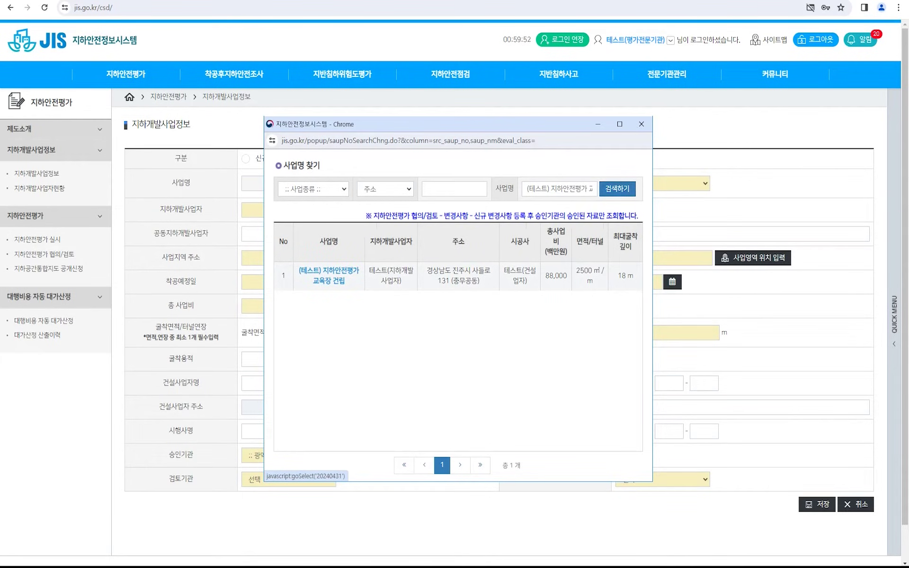
click(328, 275)
Keep project type 도시개발 and set the developer to 테스트(지하개발사업자).
click(284, 234)
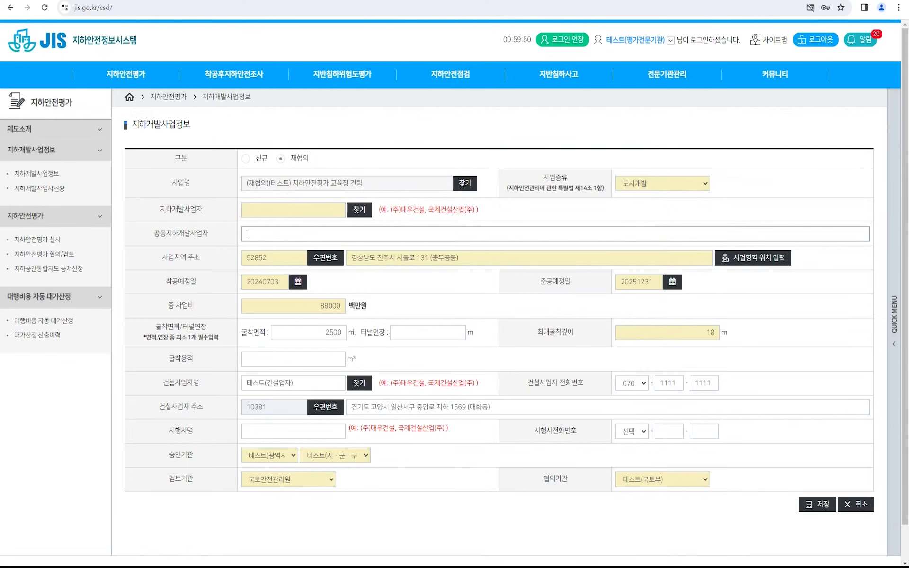
click(663, 183)
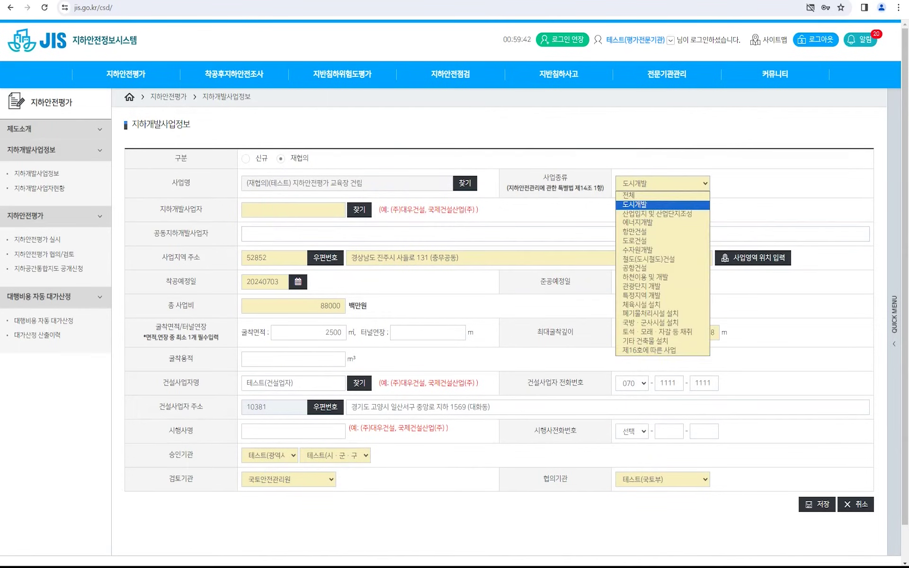
click(662, 183)
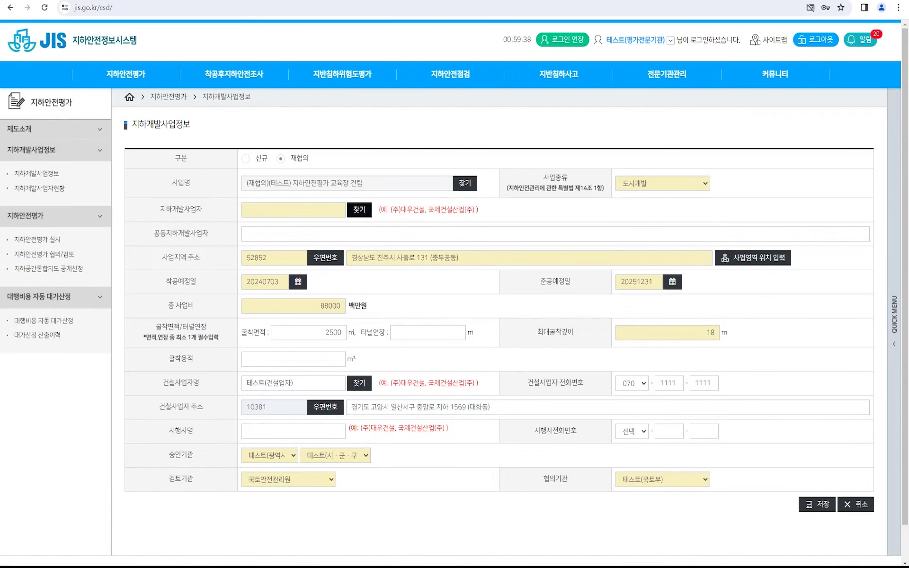
click(359, 210)
click(507, 189)
text(테스트)
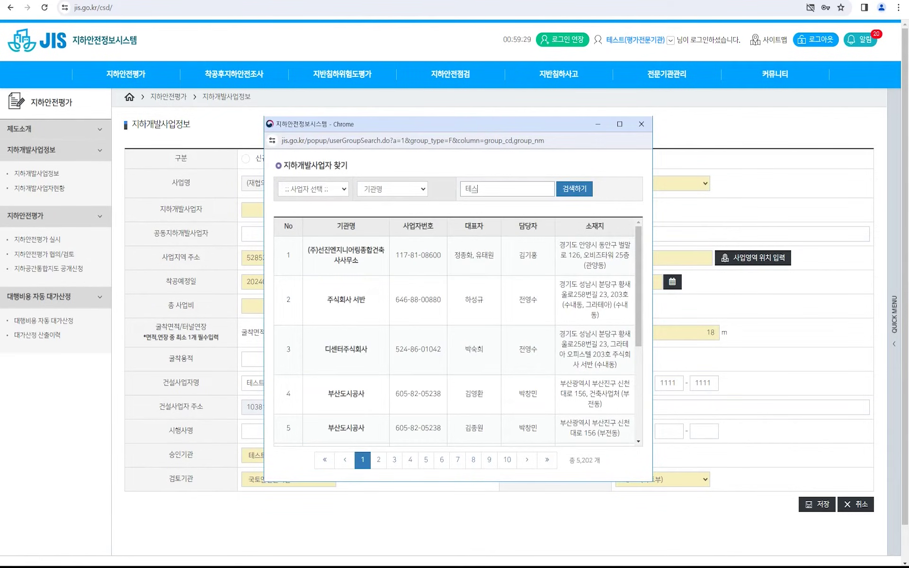
key(Return)
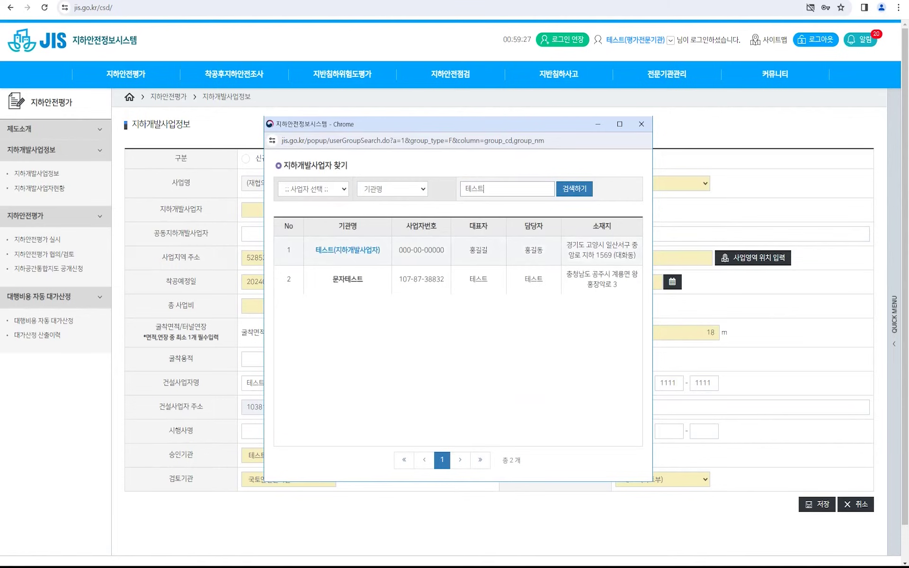
click(348, 250)
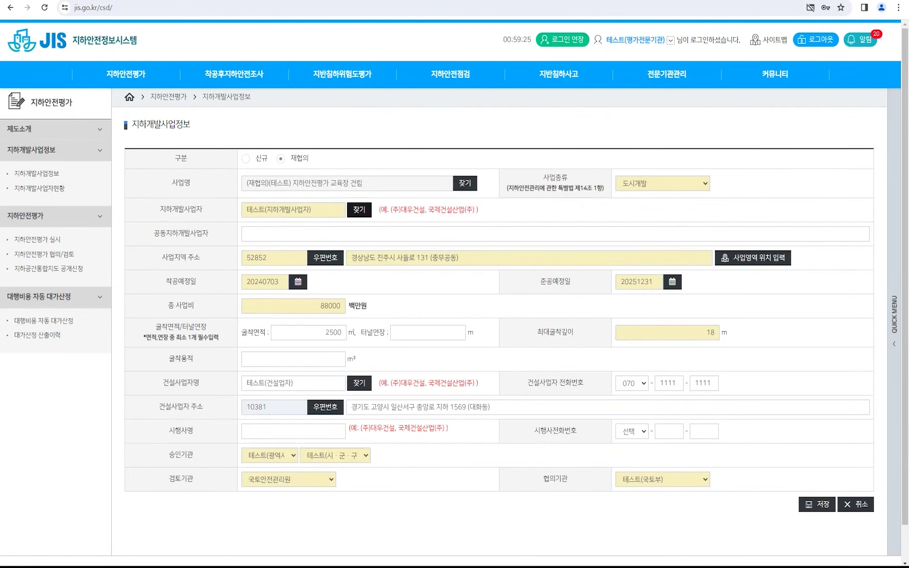
Enter max depth 30 m, area 3,000 ㎡ and volume 99,000 m³, then save.
click(356, 234)
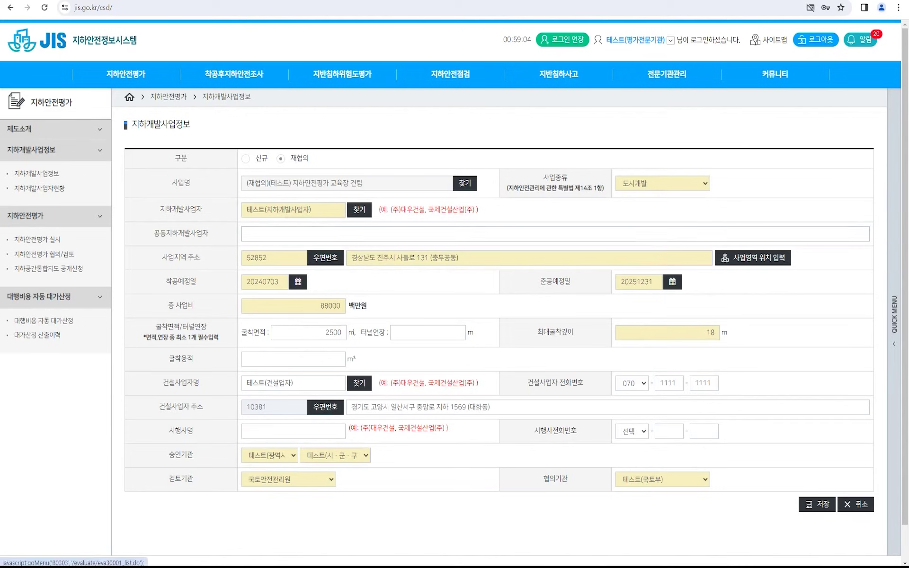
key(Tab)
text(30)
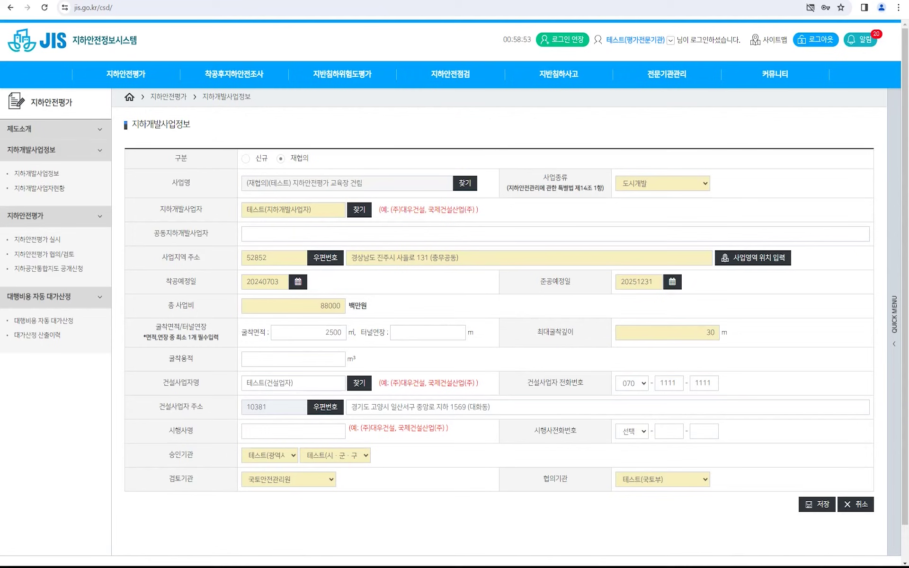
key(Tab)
text(3000)
key(Tab)
click(339, 359)
text(9)
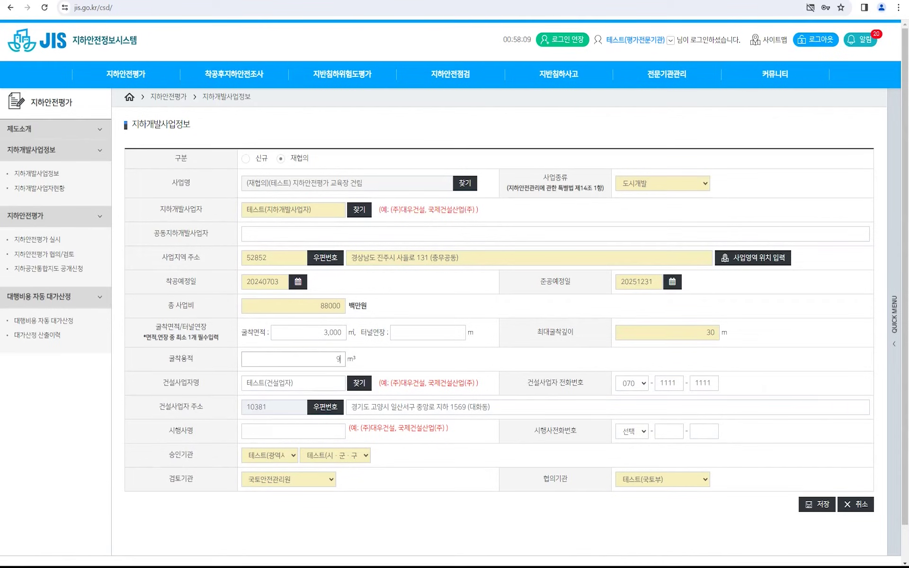
text(9000)
click(398, 359)
click(818, 504)
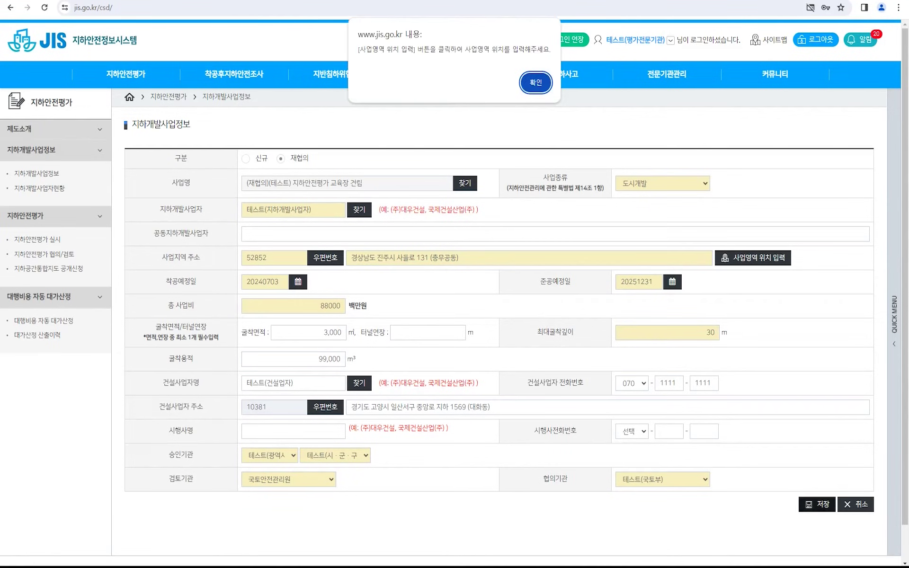
key(Return)
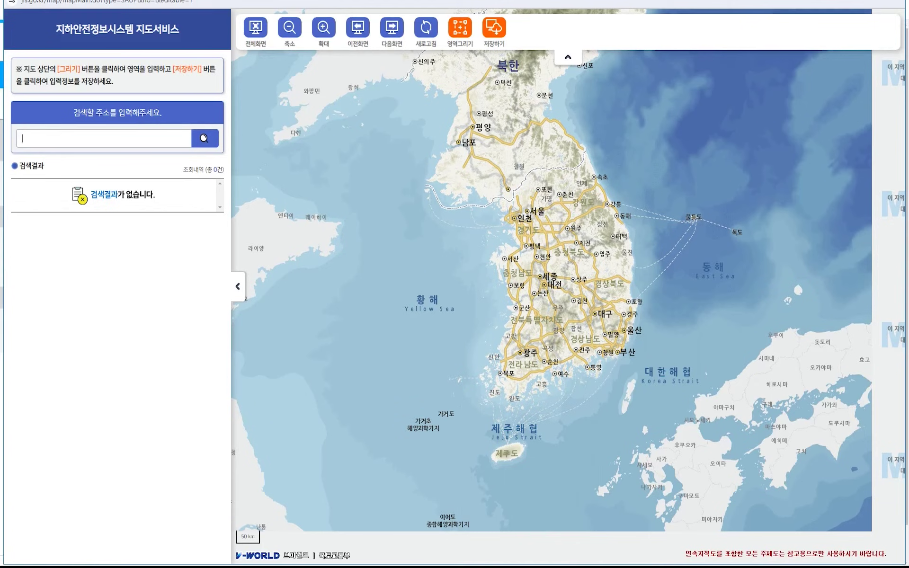
Search the map for the project address and zoom to the result.
text(경상남도 진주시 사들로 131 (충무공동))
key(Return)
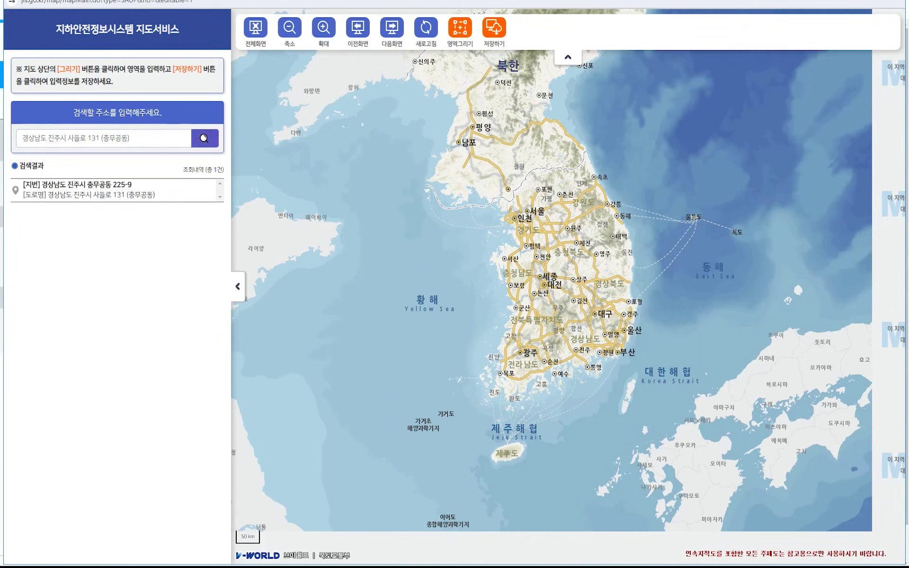
click(78, 185)
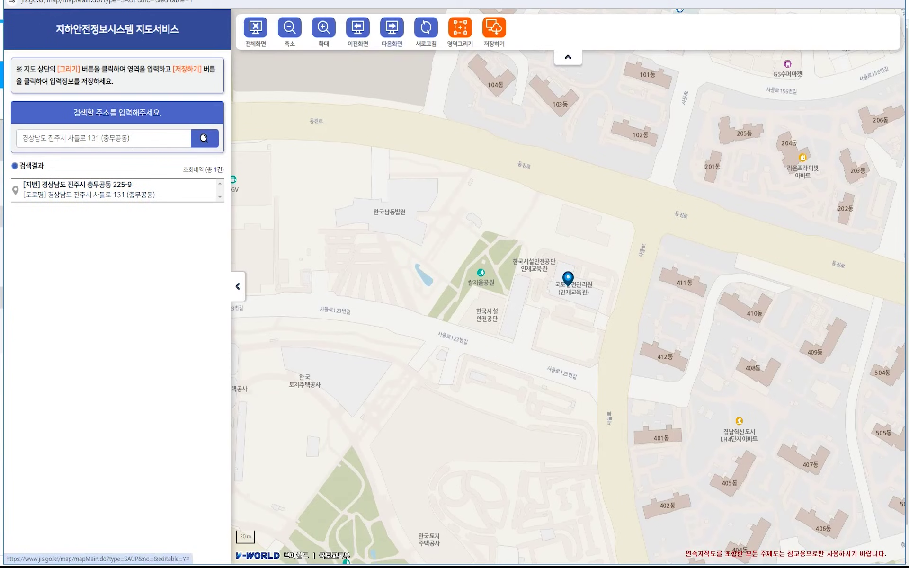
Draw a polygon around the 국토안전관리원 인재교육관 building and save it as the project area.
click(460, 31)
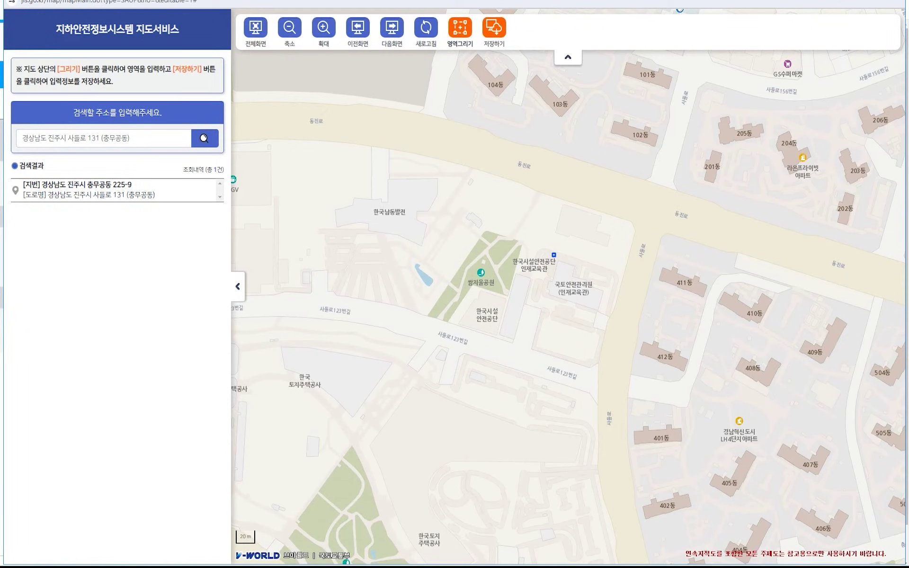
click(554, 254)
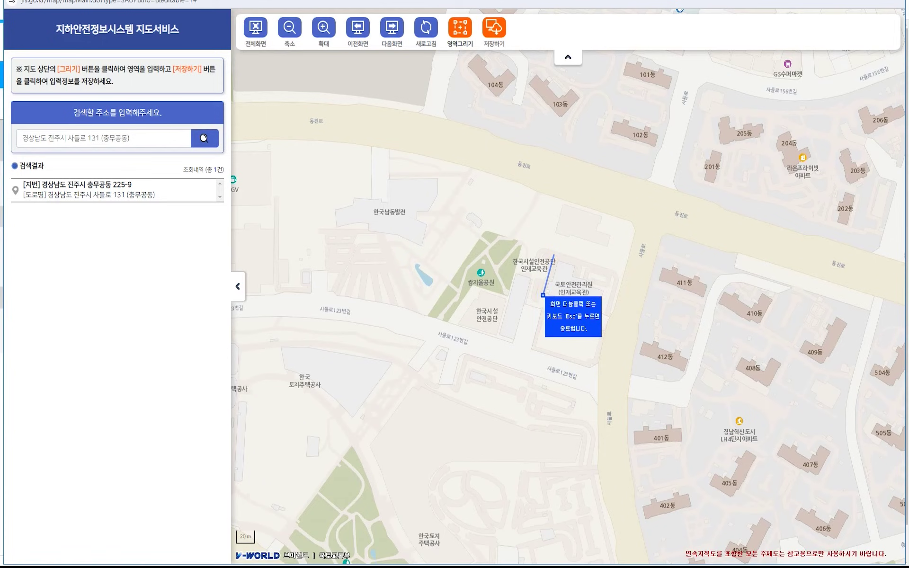
click(543, 295)
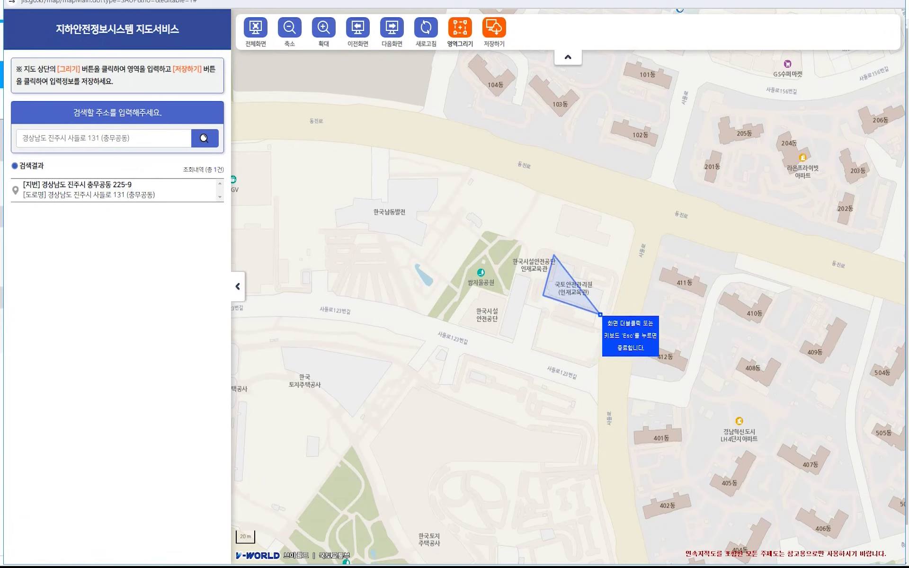
click(601, 315)
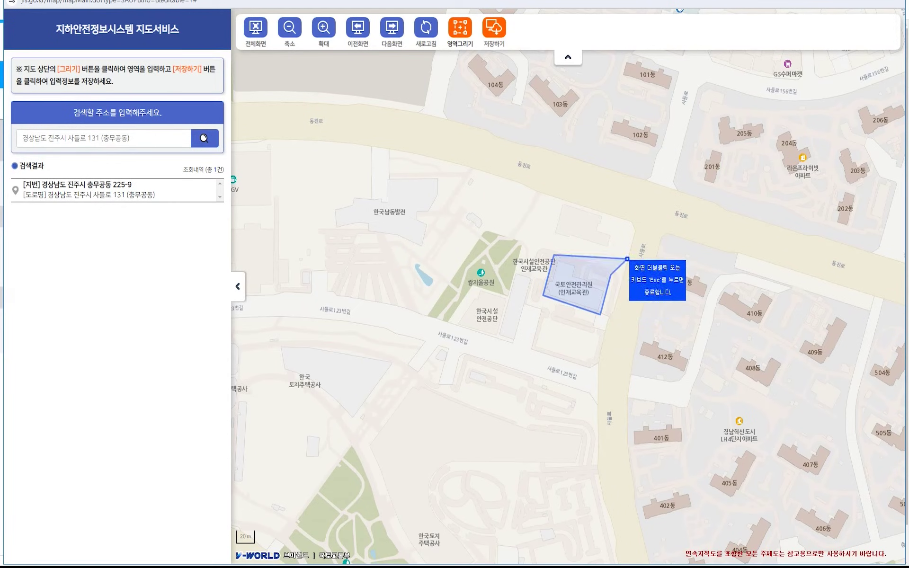
double_click(611, 274)
click(494, 29)
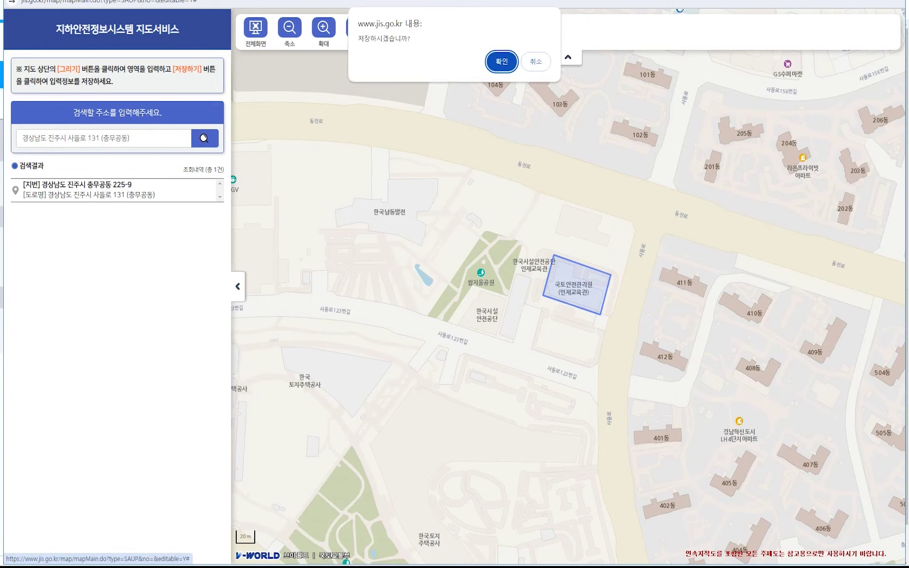
key(Return)
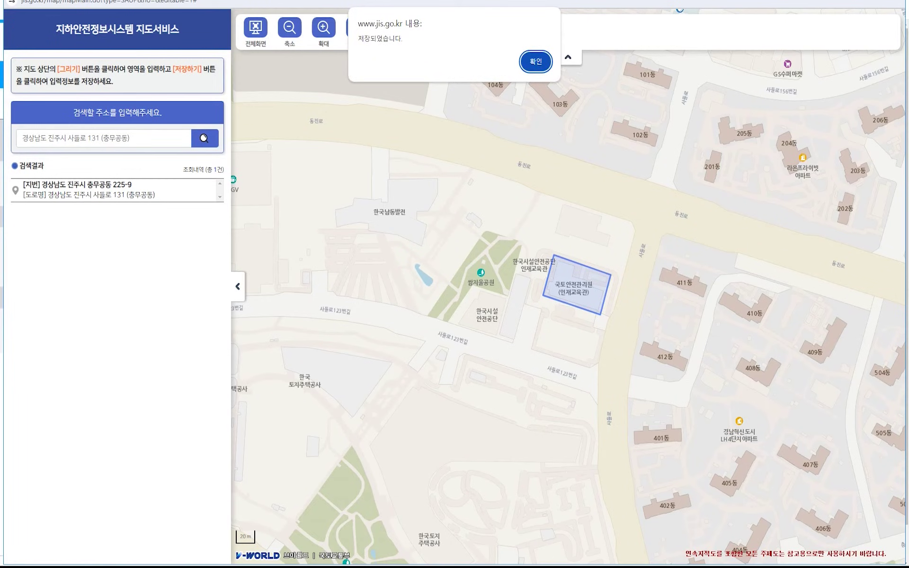
key(Return)
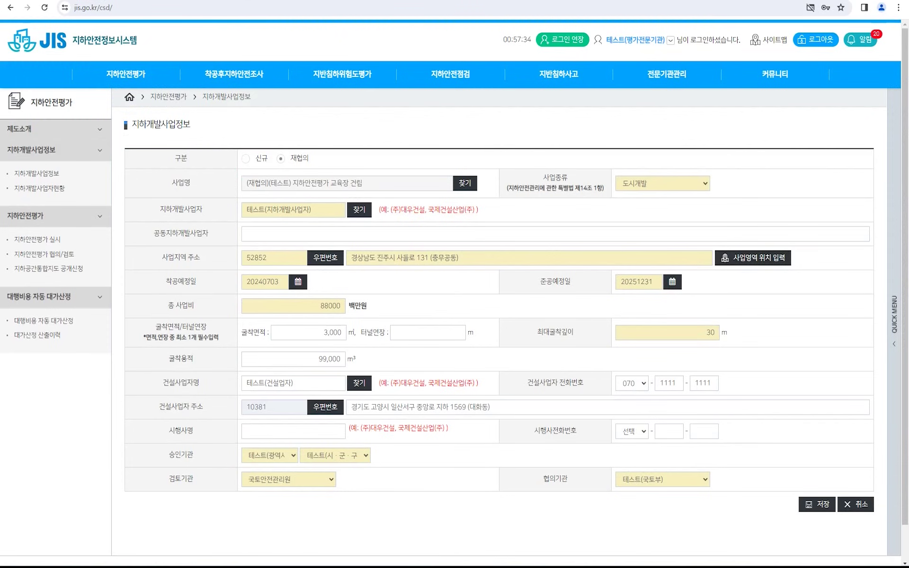
Save the 재협의 project, then start an 정보수정 request for (테스트) 지하안전평가 교육장 건립.
click(818, 505)
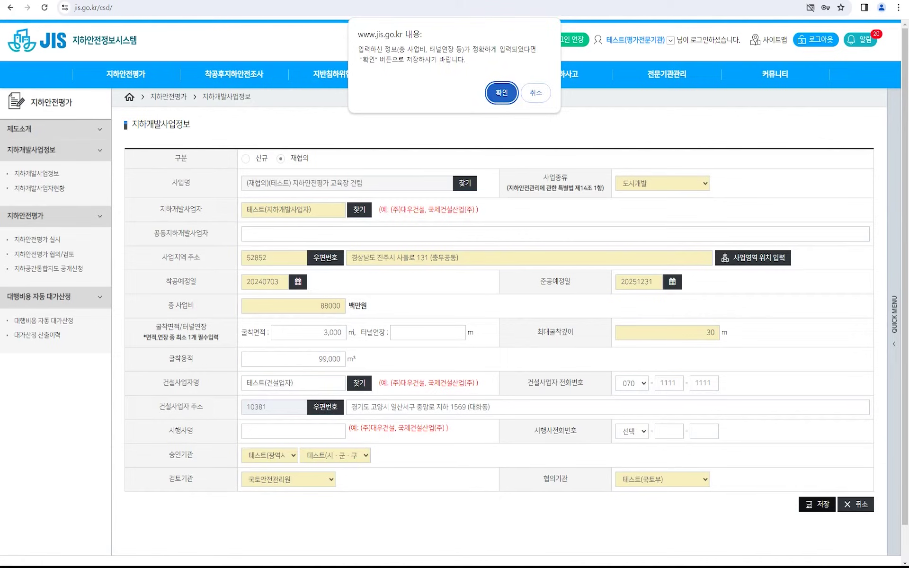
key(Return)
key(Return)
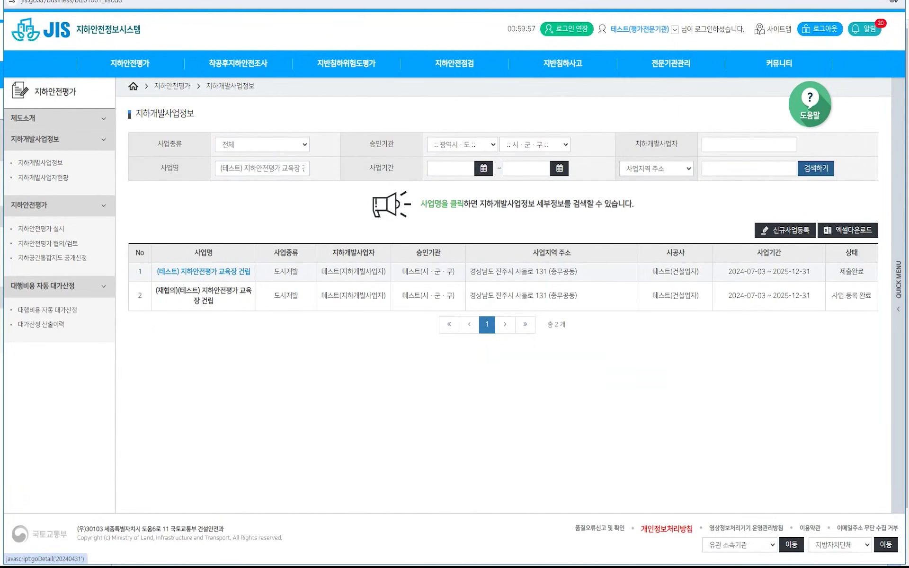
click(204, 271)
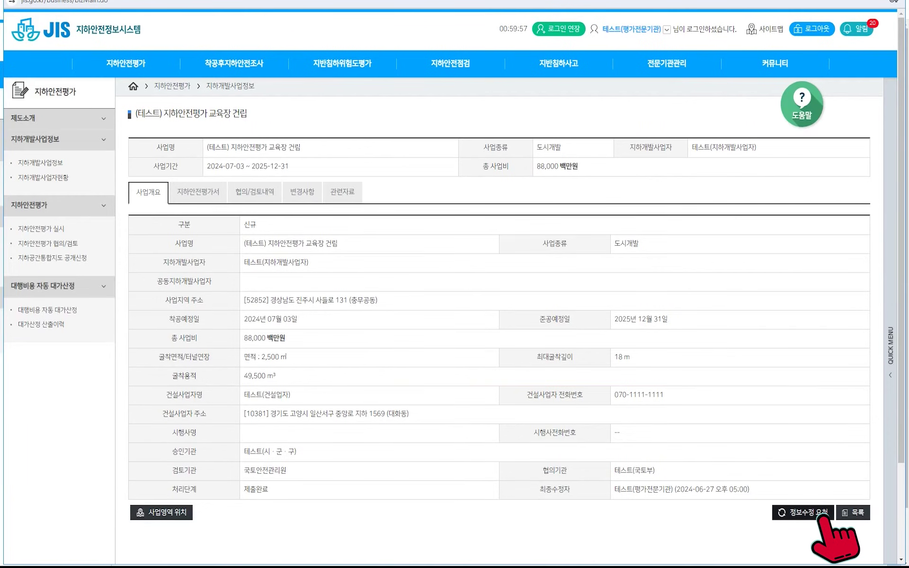
click(814, 512)
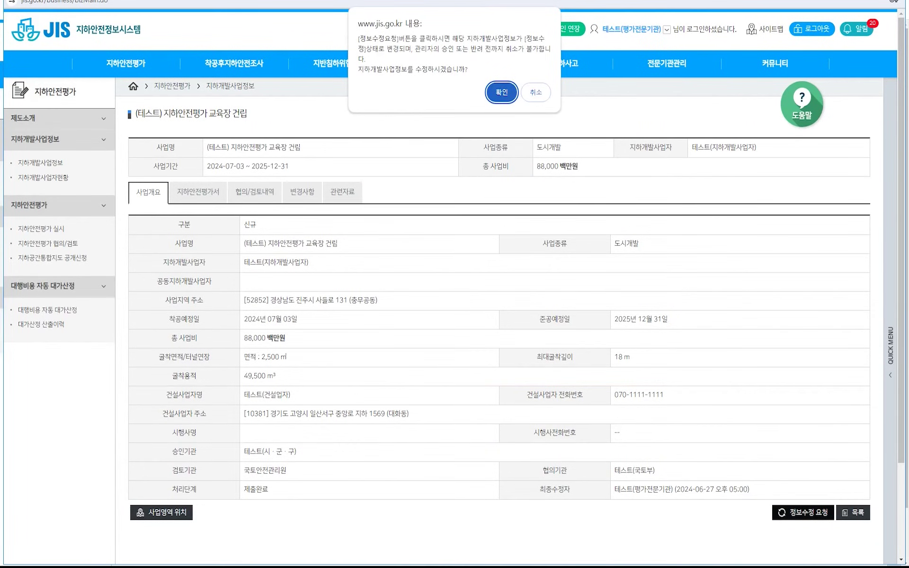
key(Return)
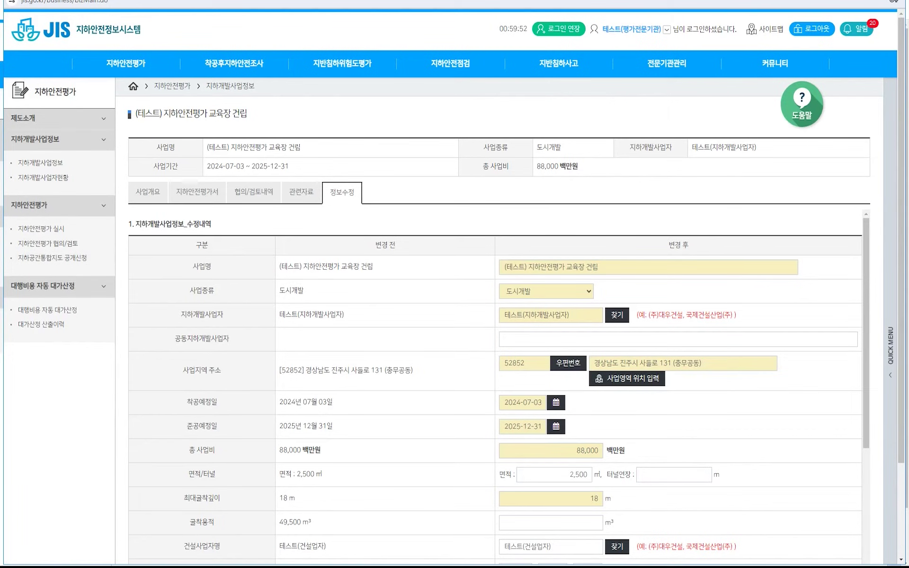
Change 최대굴착깊이 from 18 to 18.55 m in the 변경 후 column.
drag(375, 246, 397, 245)
drag(668, 245, 689, 245)
click(696, 247)
scroll(678, 332, down, 2)
scroll(678, 332, up, 1)
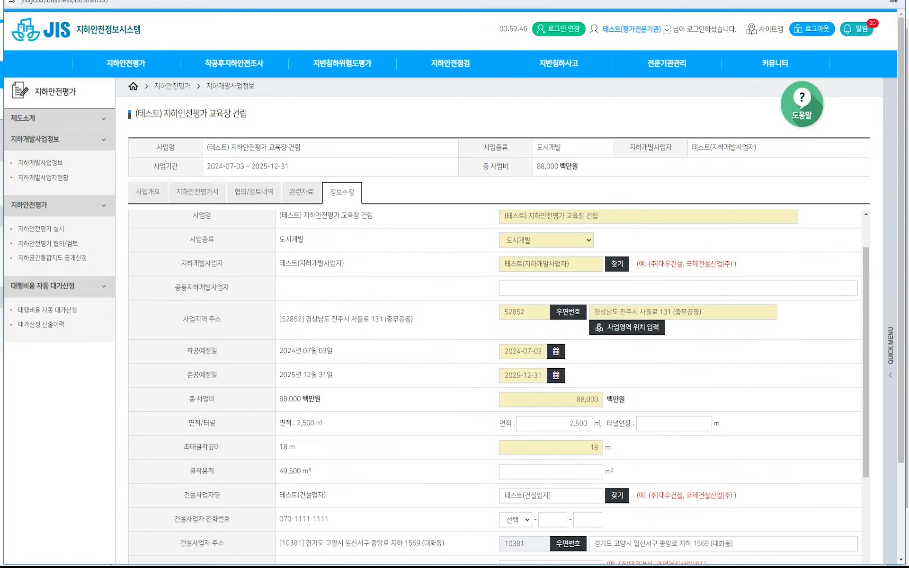
click(615, 217)
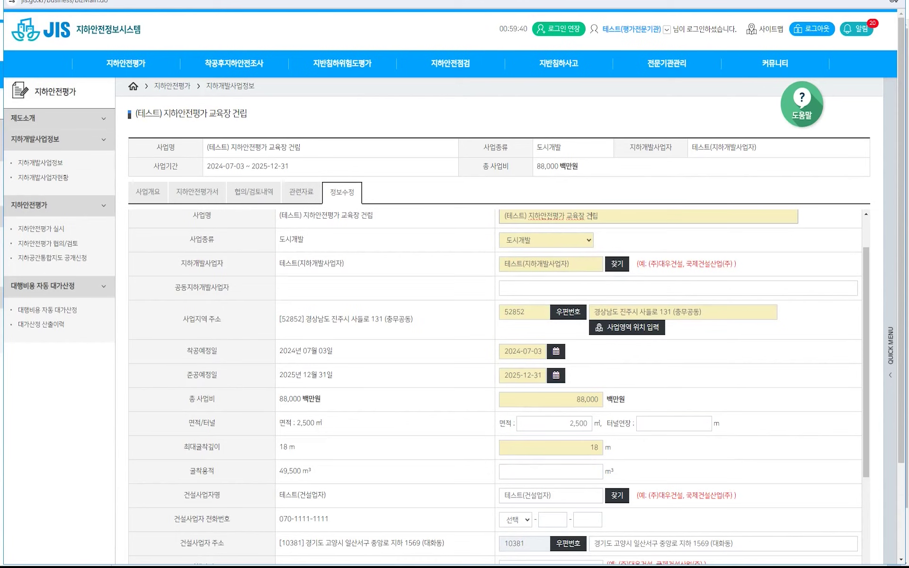
double_click(596, 448)
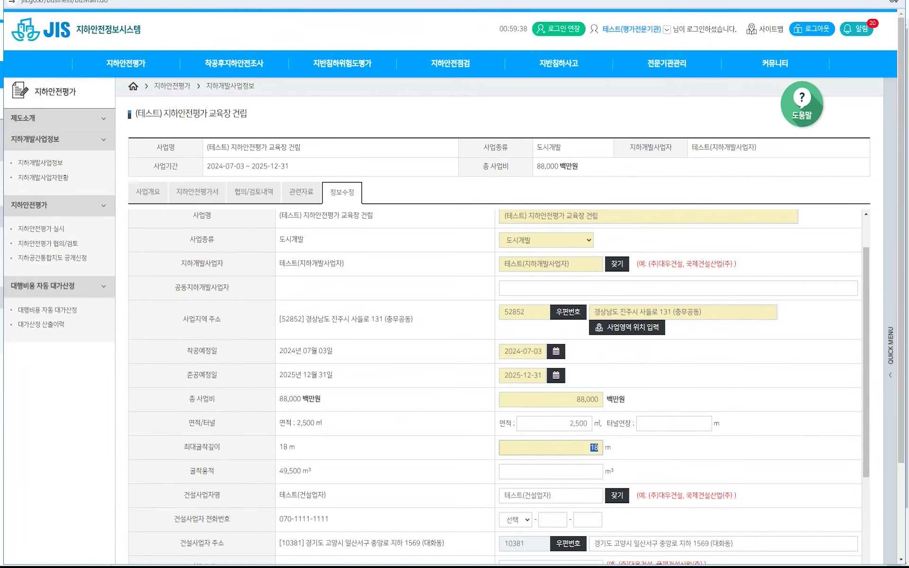
text(18.55)
Raise 총 사업비 from 88,000 to 92,000 백만원 and scroll to 증빙자료.
scroll(597, 448, down, 1)
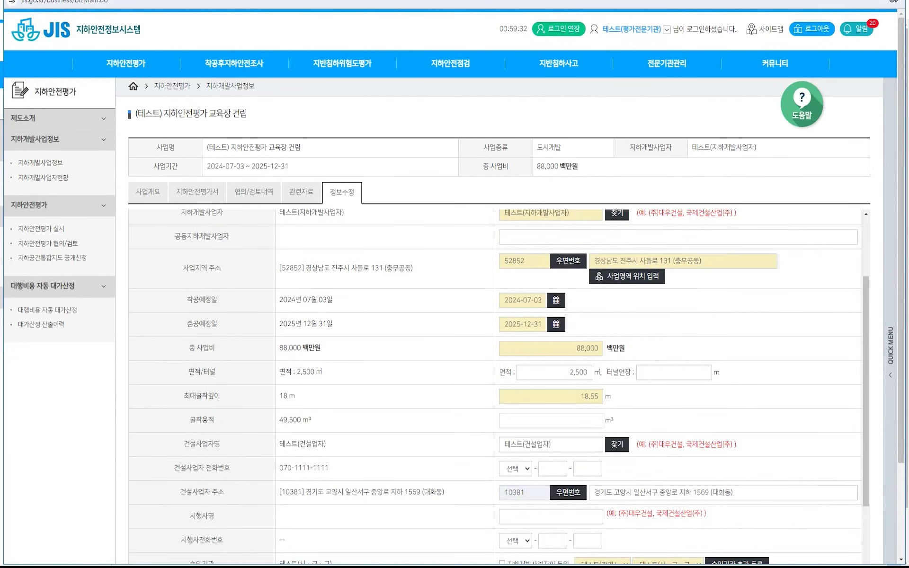
click(588, 348)
key(BackSpace)
key(BackSpace)
text(92)
scroll(495, 378, down, 1)
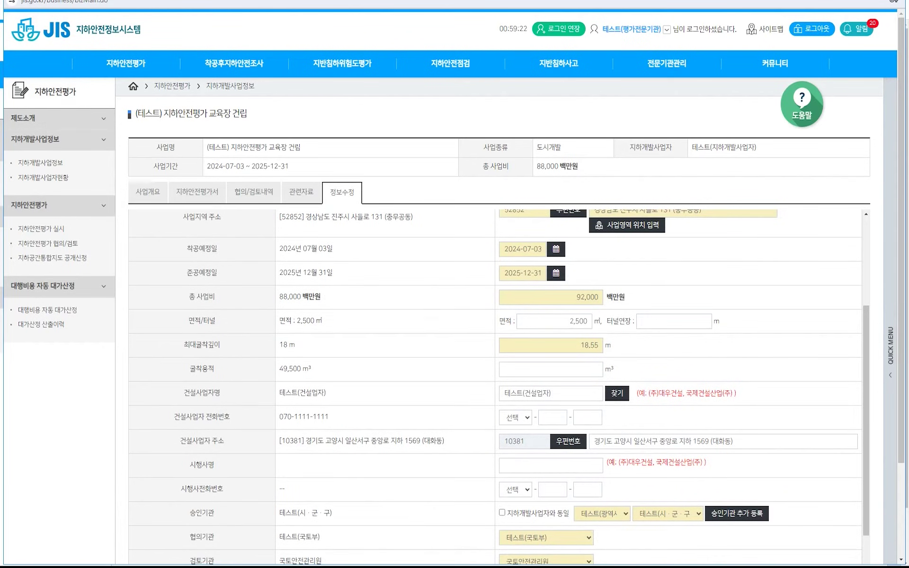
scroll(495, 379, down, 1)
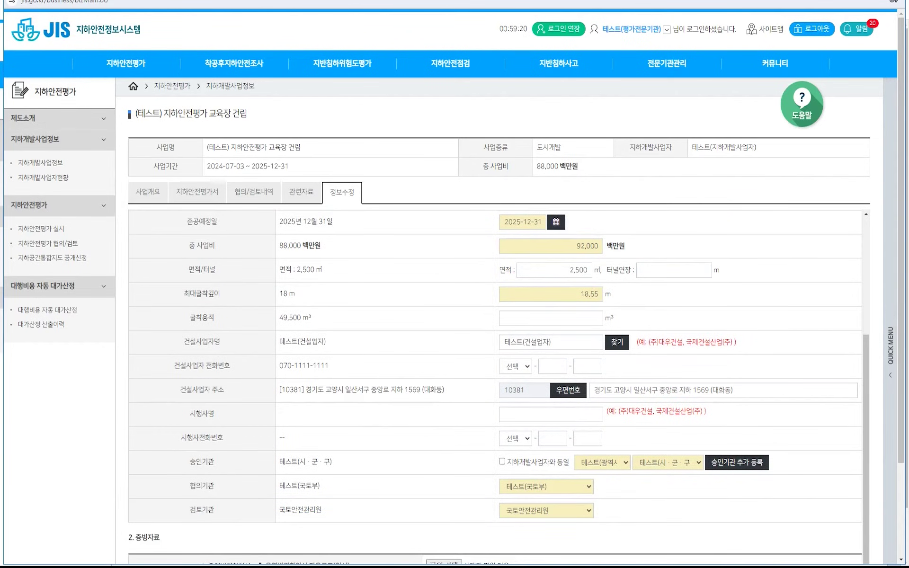
scroll(495, 378, down, 1)
scroll(495, 378, down, 2)
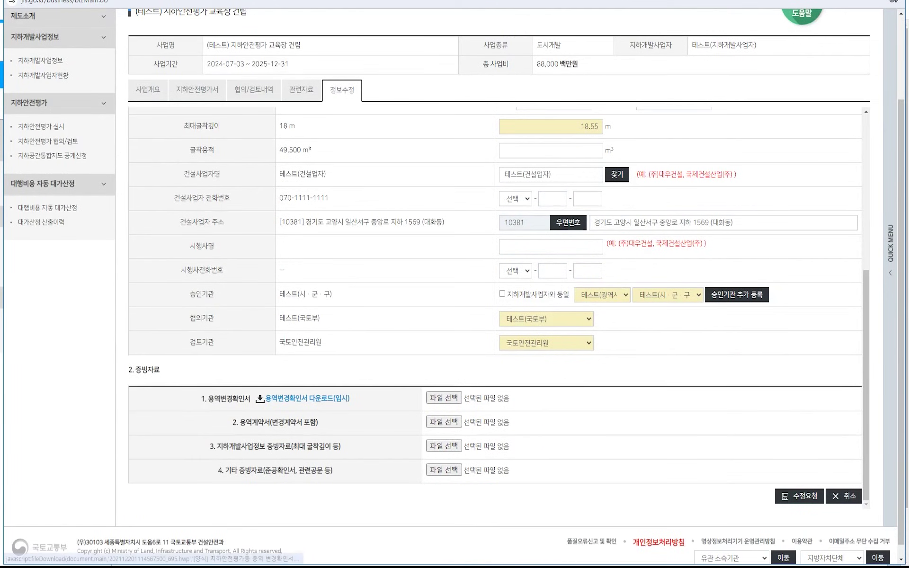
Download the 용역변경확인서 다운로드(임시) template and open the .hwp file from Downloads.
click(332, 402)
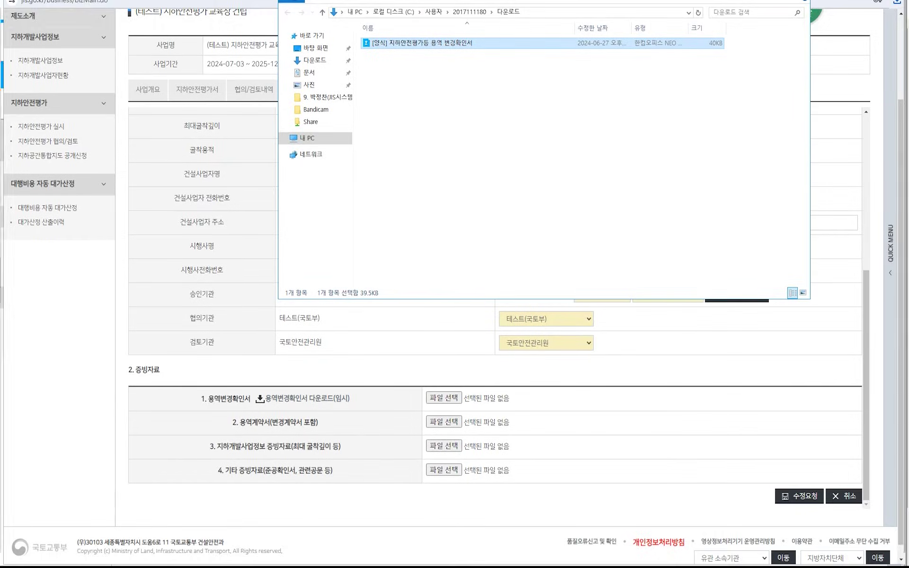
key(Return)
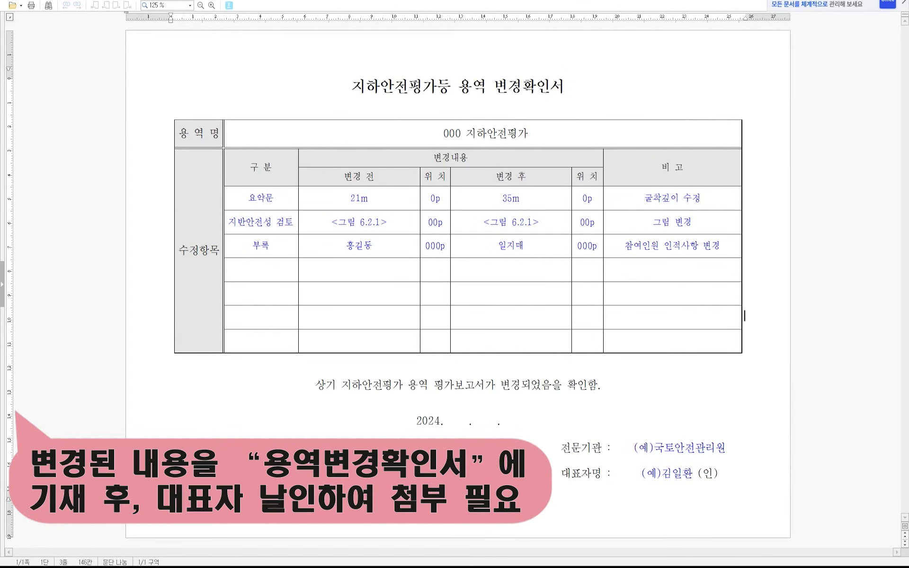
Point out the 용역명, date and signature cells to fill in on the confirmation form.
click(444, 134)
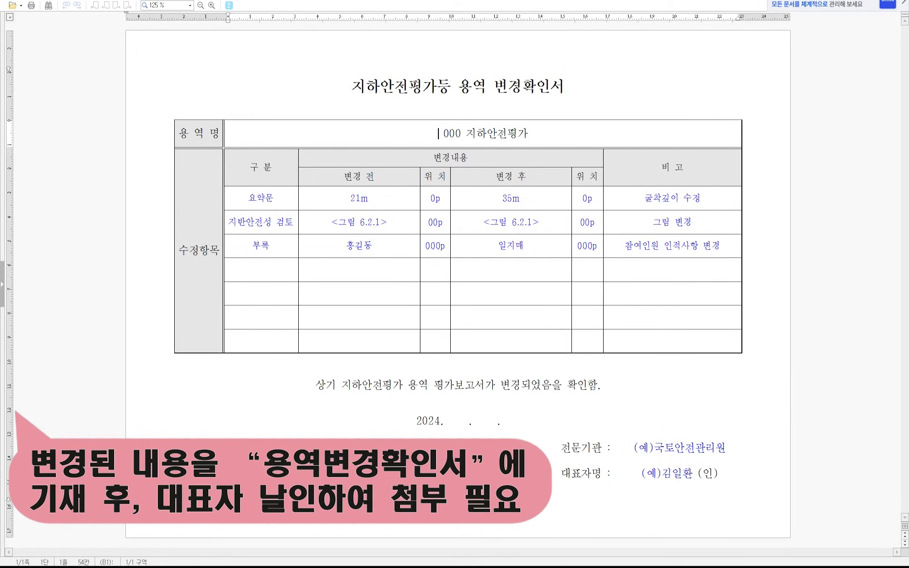
click(745, 316)
click(173, 316)
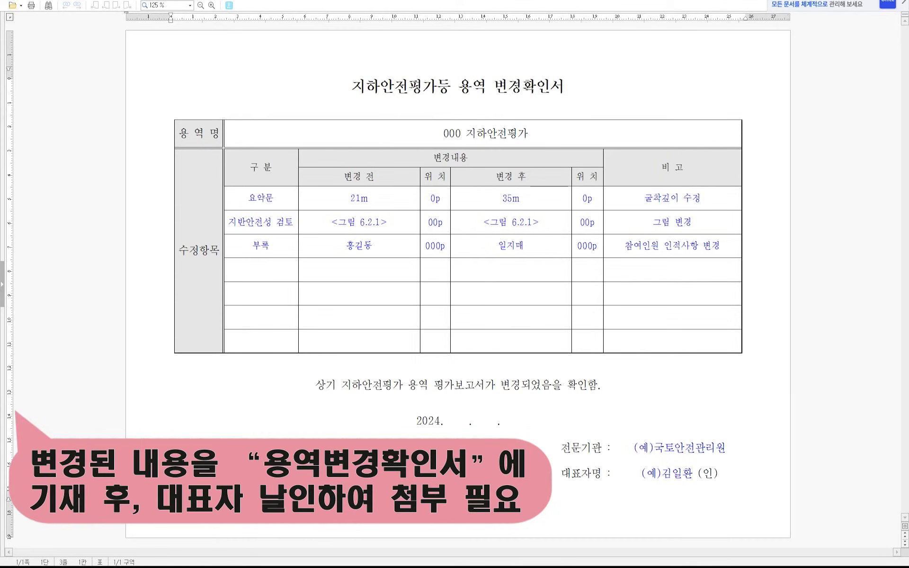
click(467, 421)
click(171, 403)
drag(581, 448, 682, 474)
click(719, 473)
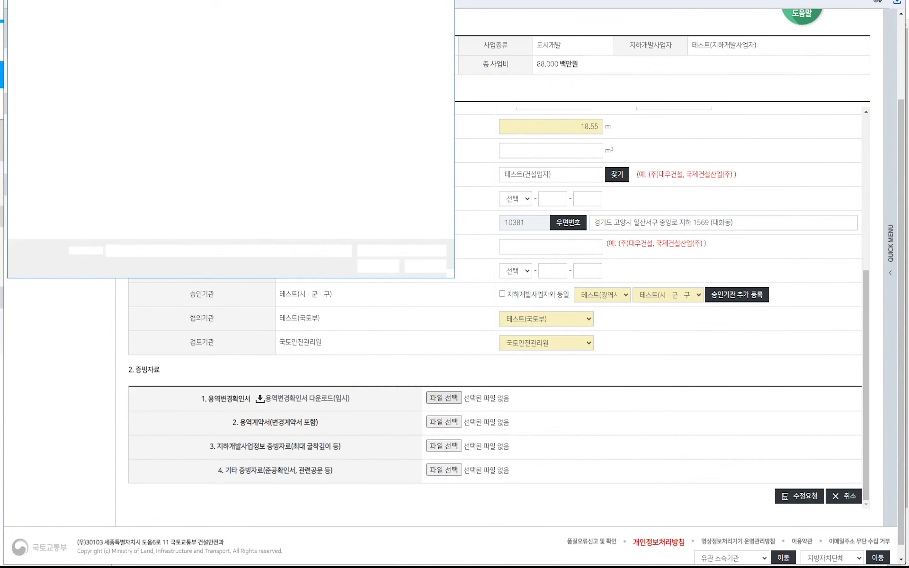
Attach 지하안전평가등 용역 변경확인서.hwp and submit the edit request, confirming both dialogs.
double_click(143, 46)
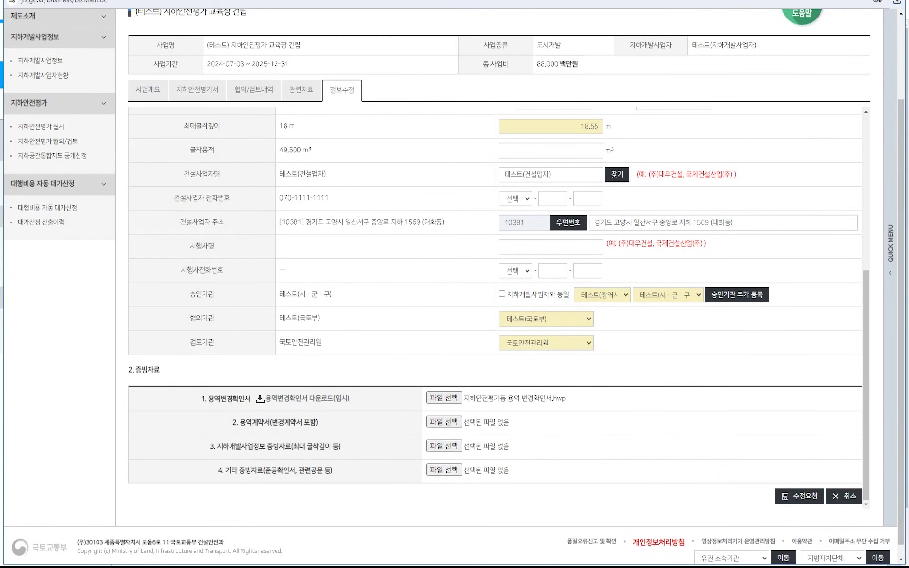
click(800, 496)
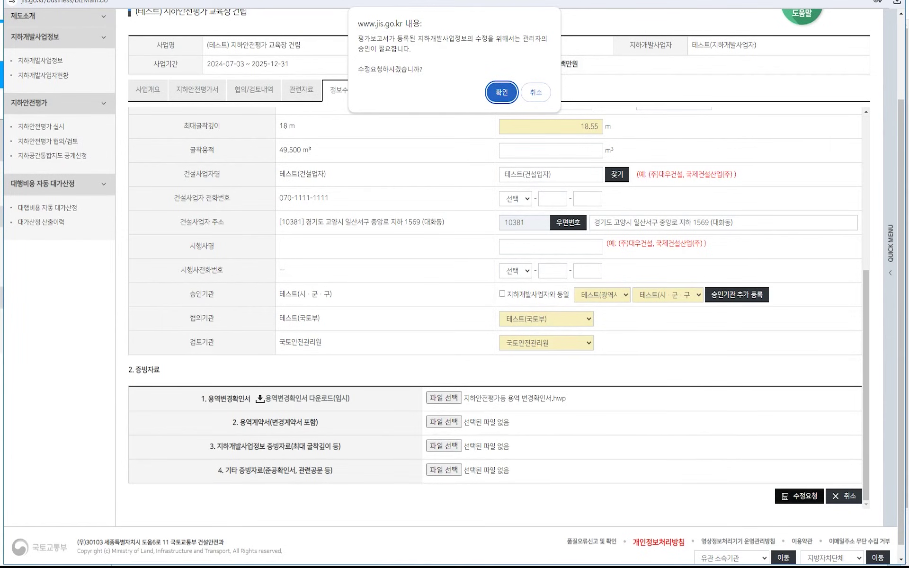
key(Return)
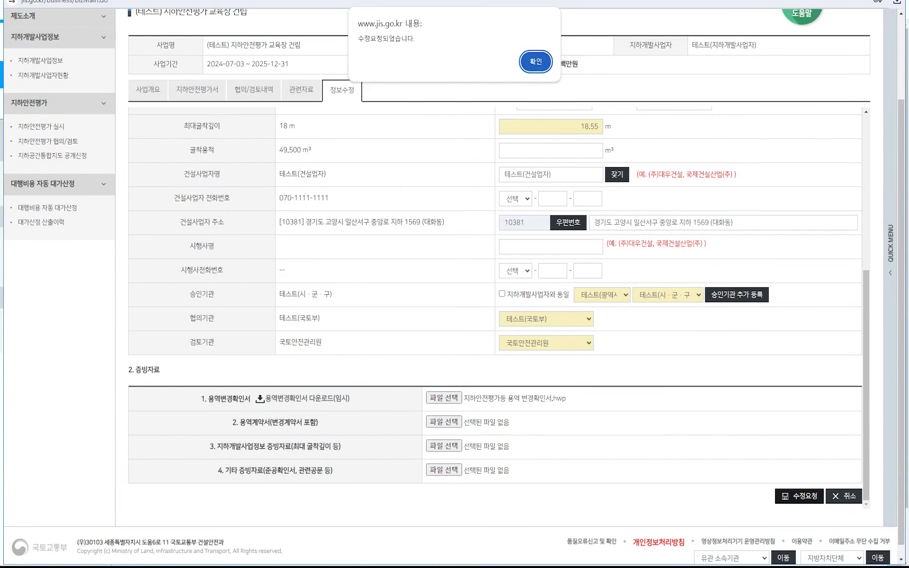
key(Return)
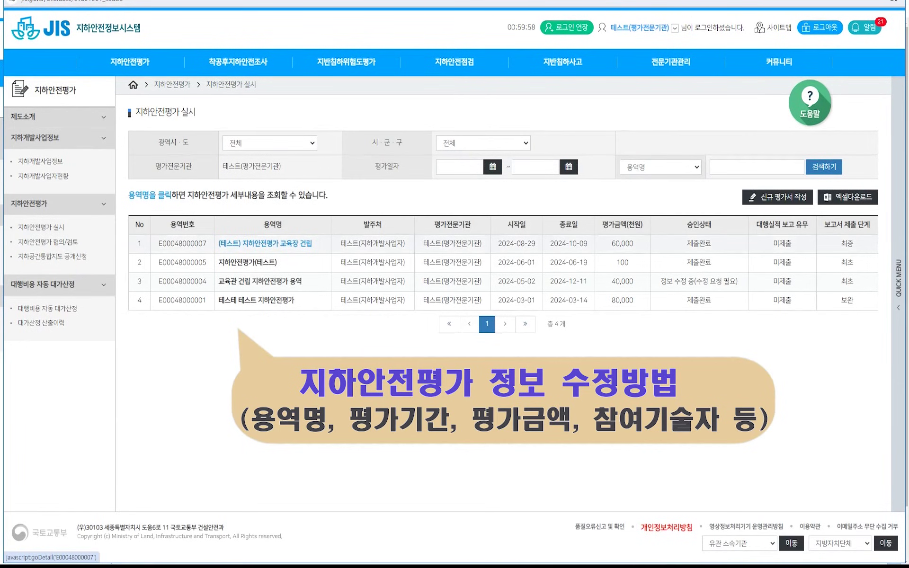
Open the (테스트) 지하안전평가 교육장 건립 evaluation and request an information edit for it.
click(265, 243)
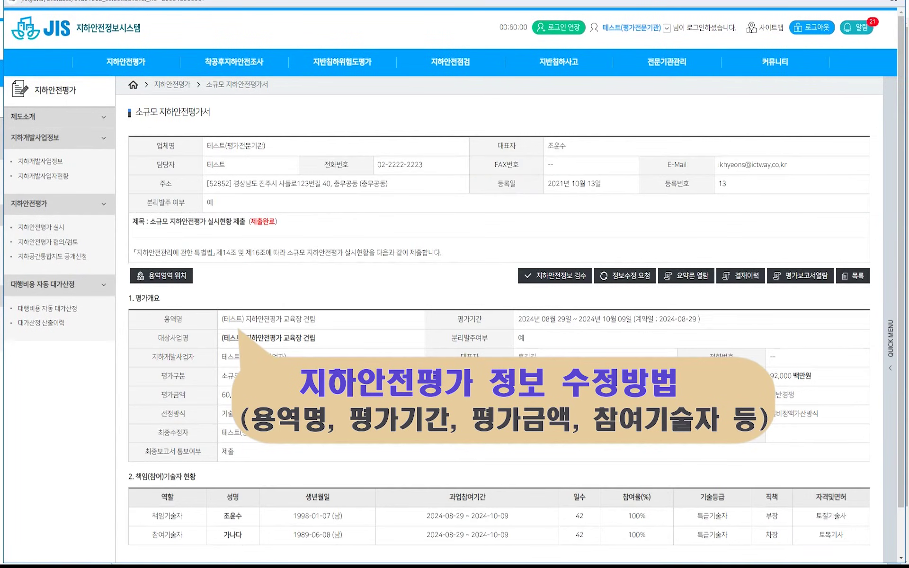
scroll(497, 284, down, 2)
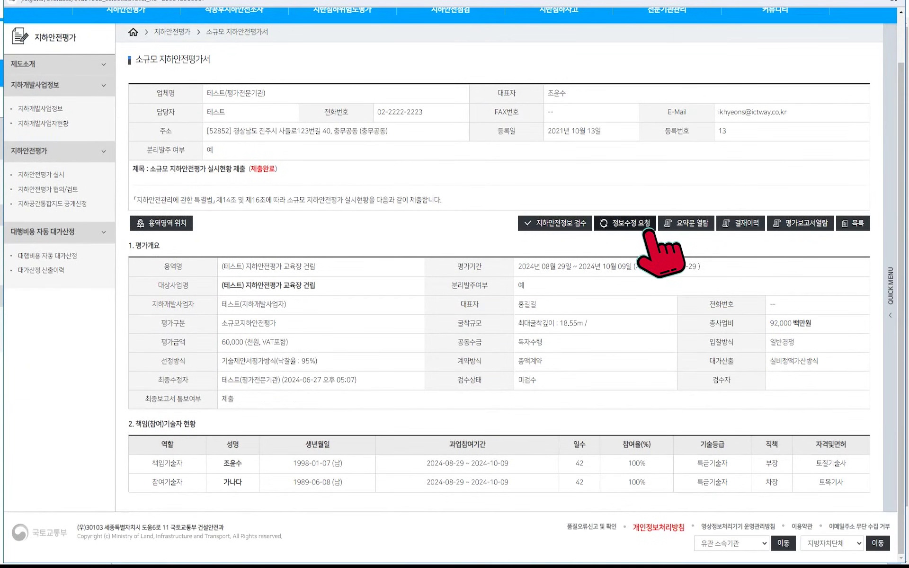
click(645, 228)
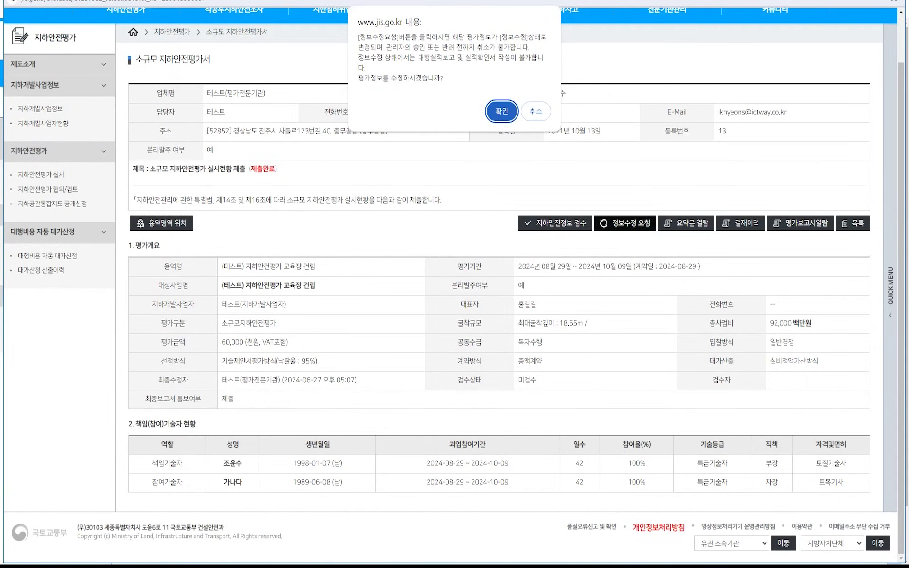
key(Return)
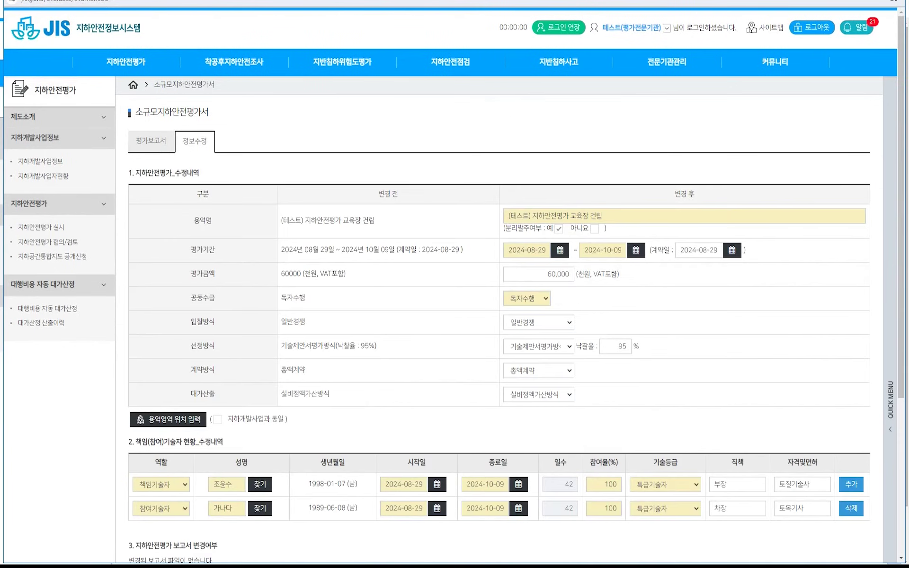
Set the evaluation period end and both engineers' participation end dates to 2024-10-31.
scroll(497, 307, down, 1)
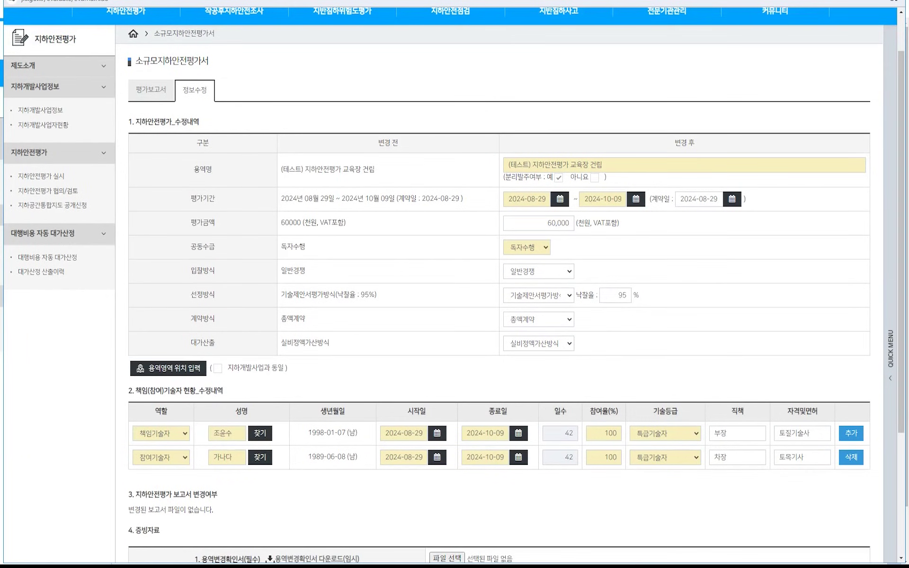
click(636, 199)
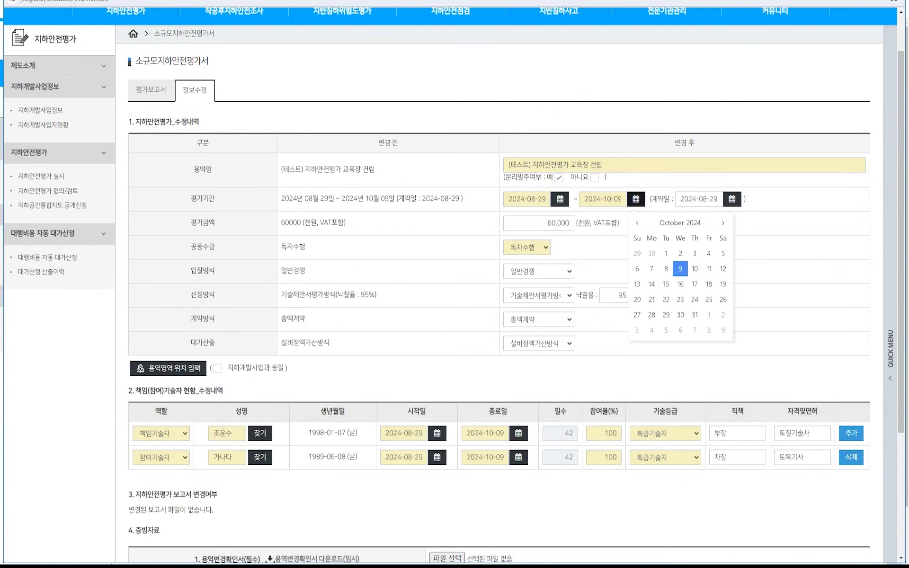
click(694, 315)
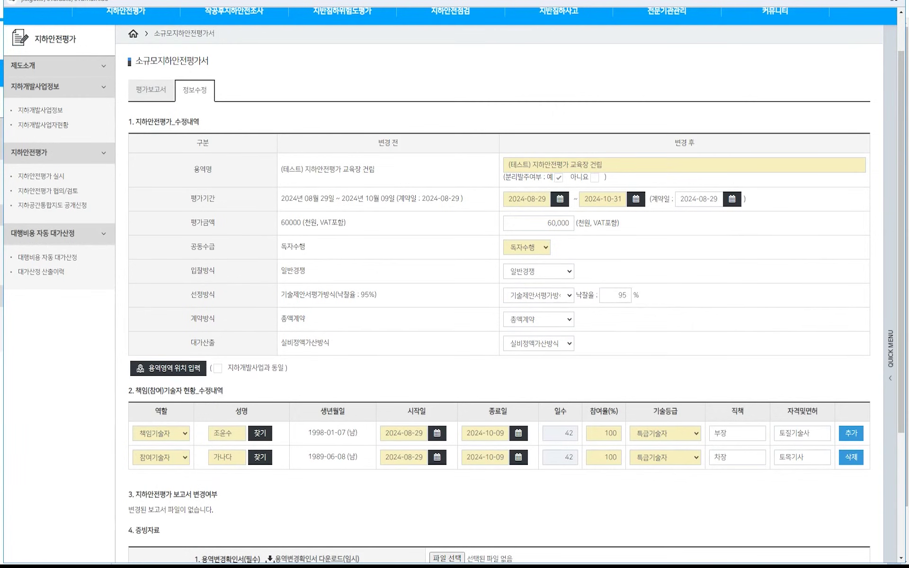
scroll(499, 284, down, 1)
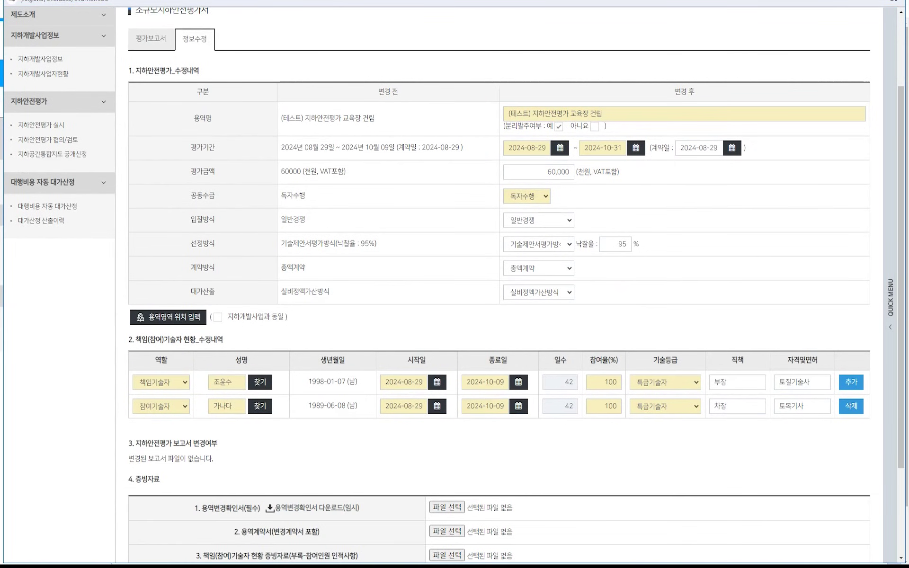
click(518, 381)
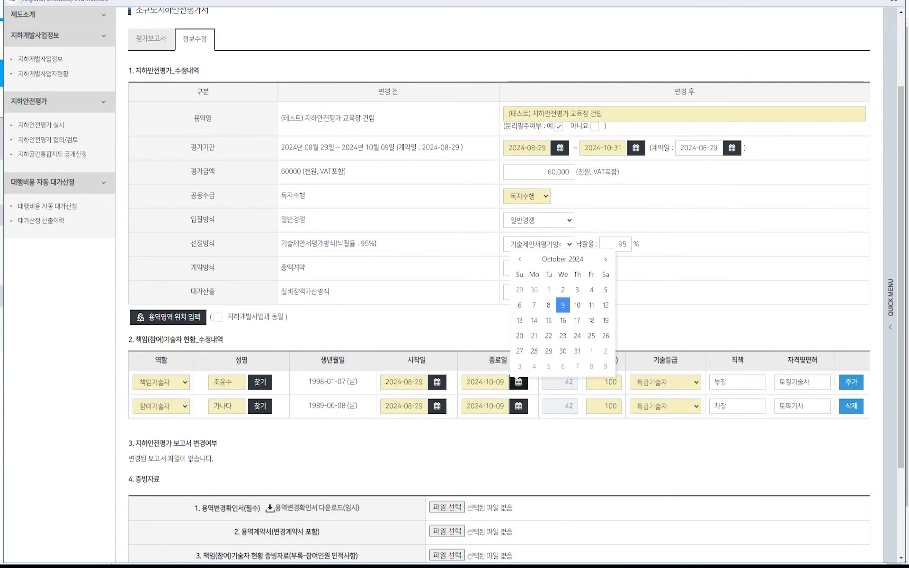
click(577, 351)
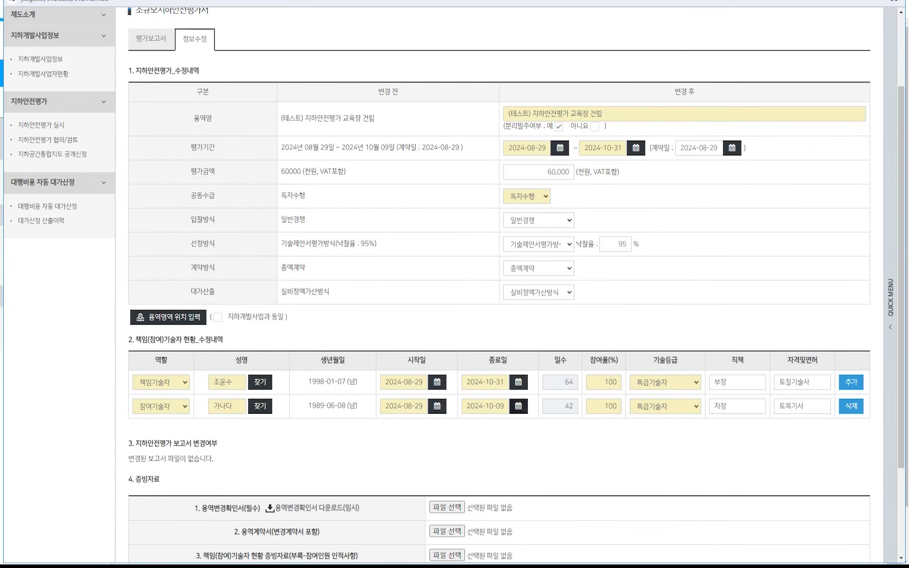
click(519, 406)
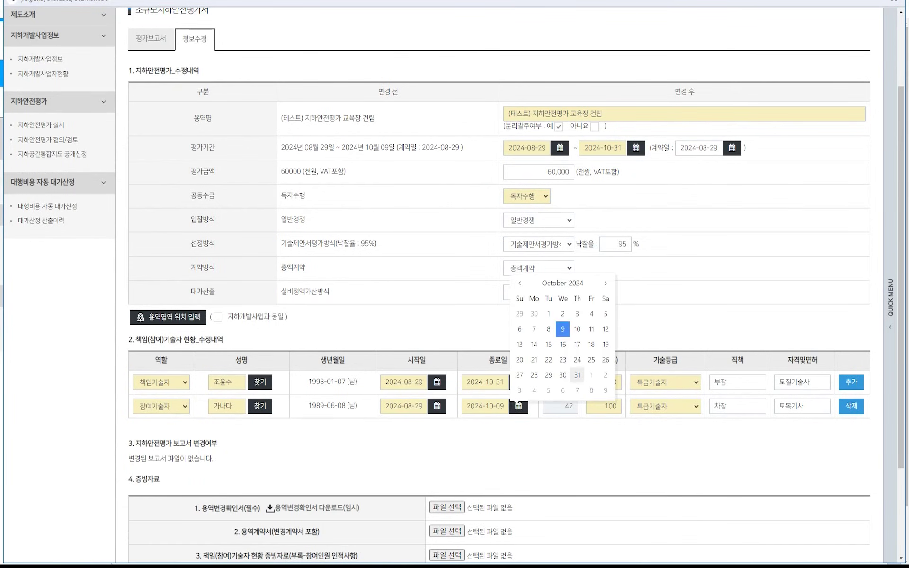
click(577, 376)
Download the 용역변경확인서 template listed under the required evidence items.
scroll(500, 284, down, 2)
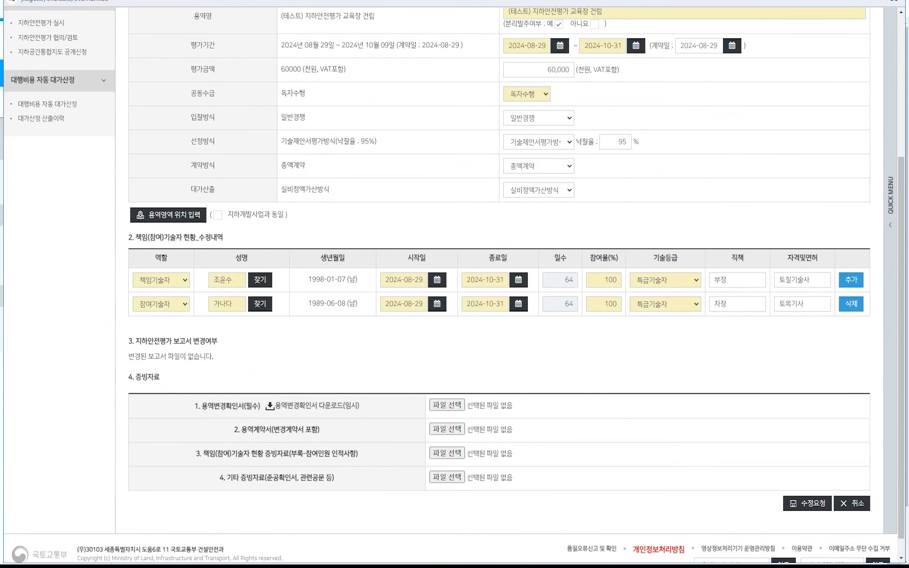
drag(202, 406, 252, 406)
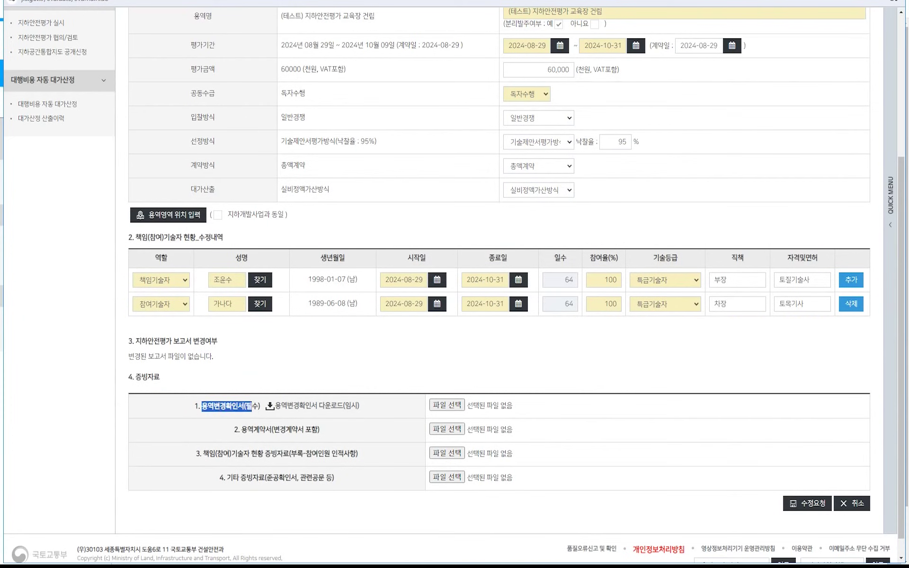
click(339, 411)
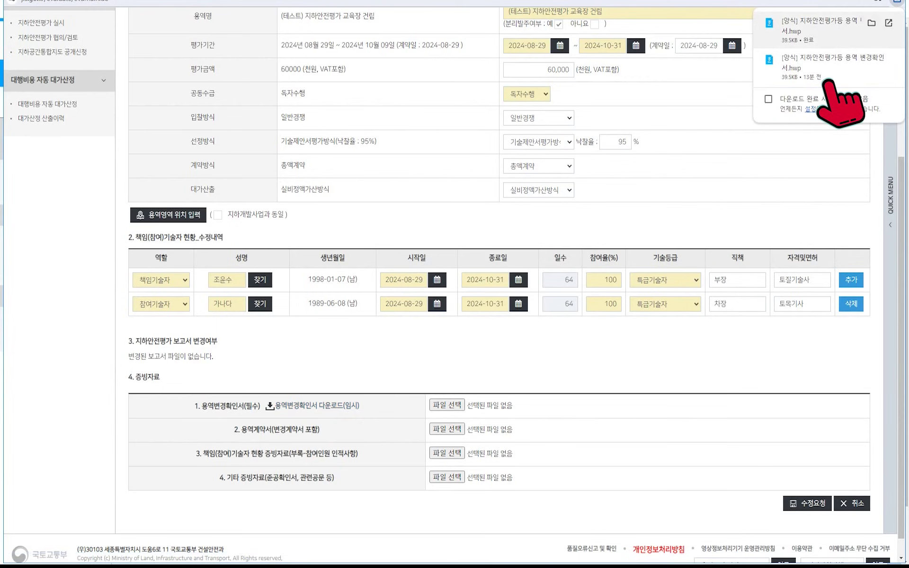
Review the downloaded 용역변경확인서 in Hangul, noting the agency, representative name and seal fields, then close it.
click(829, 71)
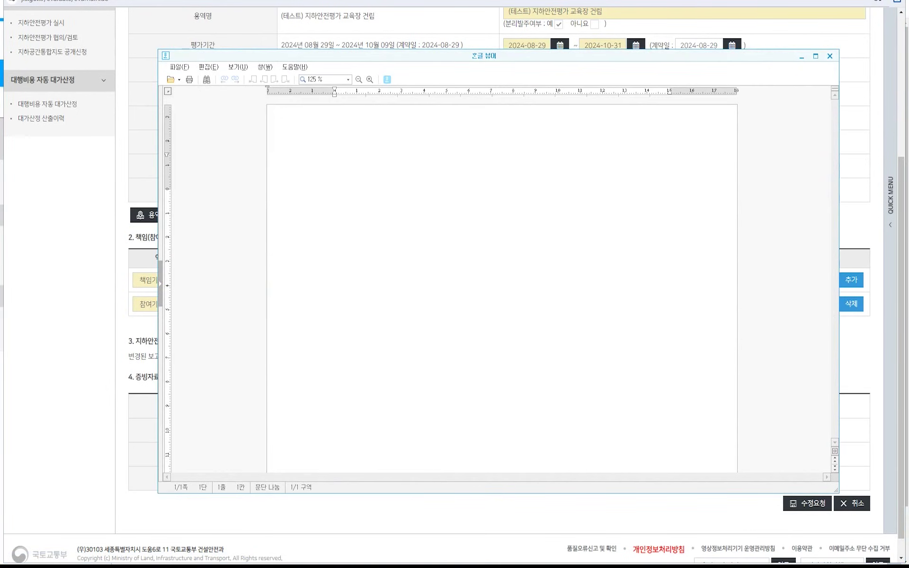
scroll(511, 284, down, 3)
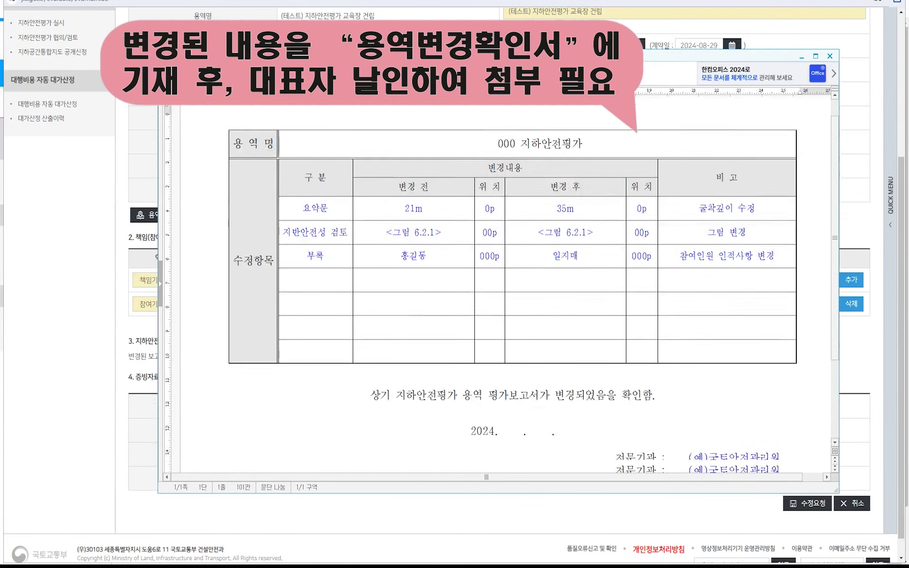
drag(616, 379, 665, 379)
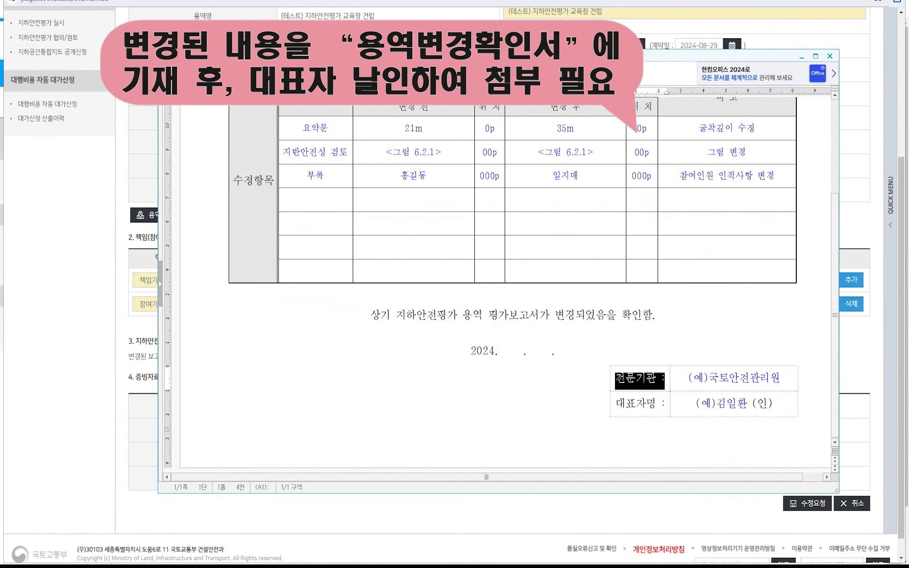
click(587, 391)
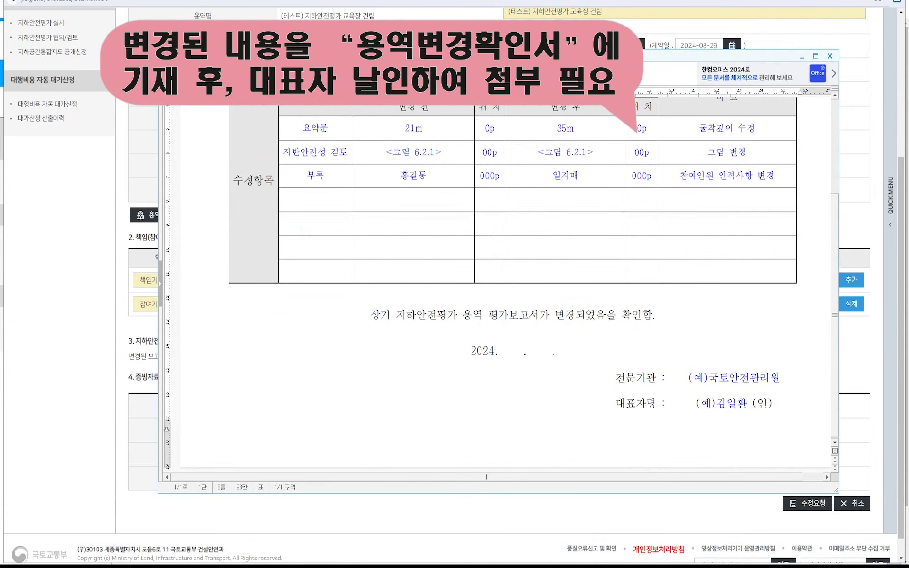
click(616, 403)
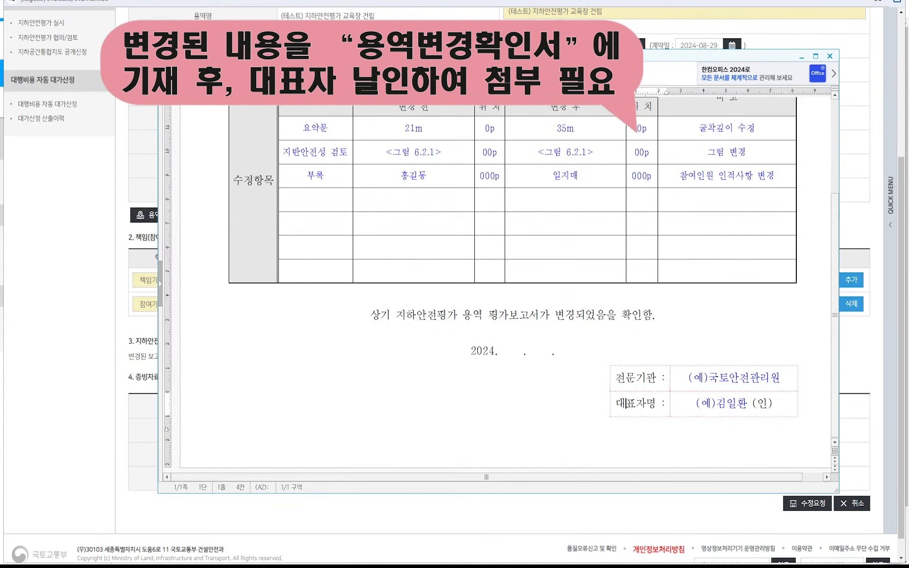
drag(626, 404, 665, 404)
drag(756, 404, 773, 403)
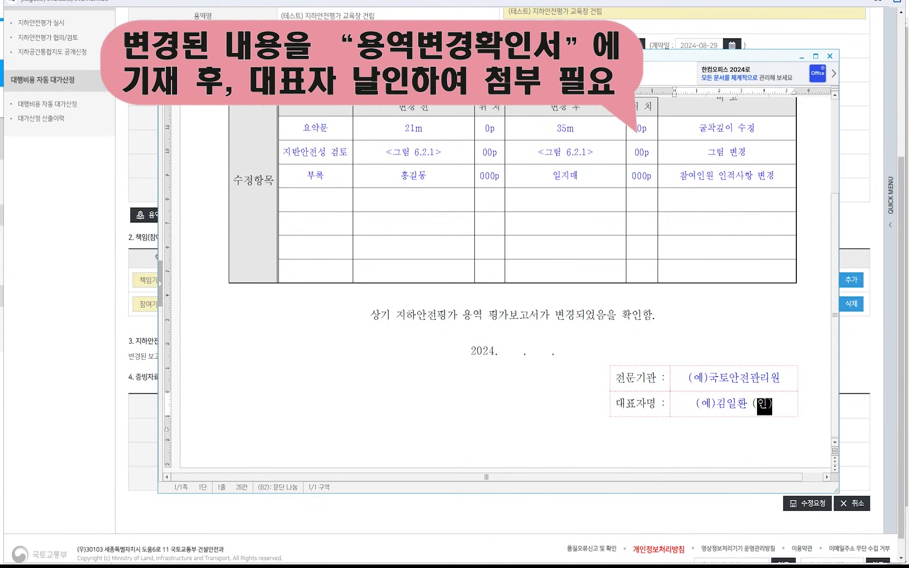
click(800, 406)
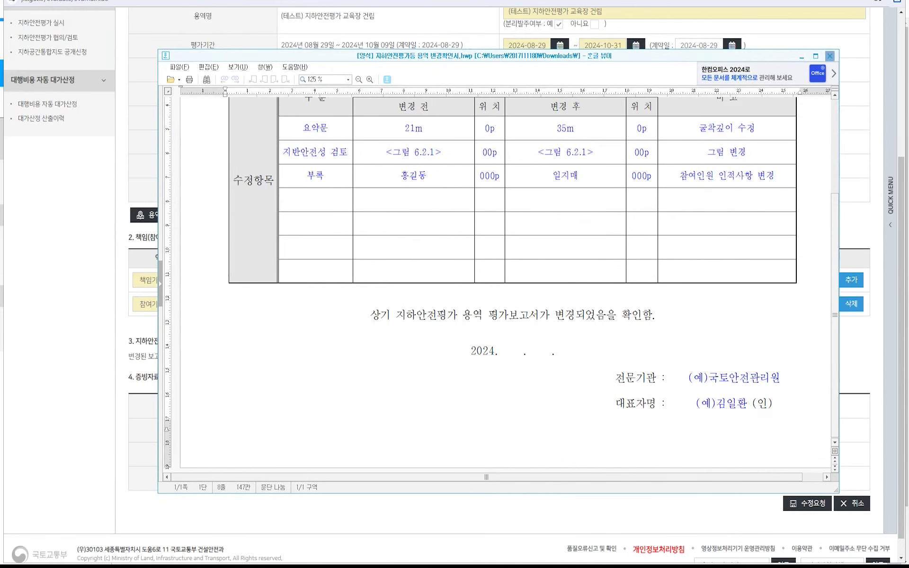
click(830, 56)
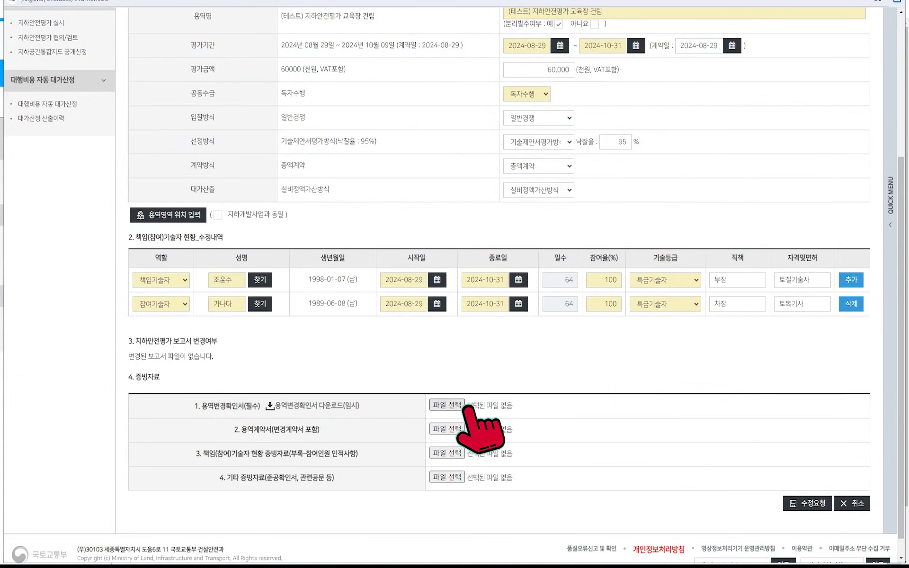
Attach 지하안전평가등 용역 변경확인서 to the 용역변경확인서 evidence row.
click(447, 406)
click(143, 66)
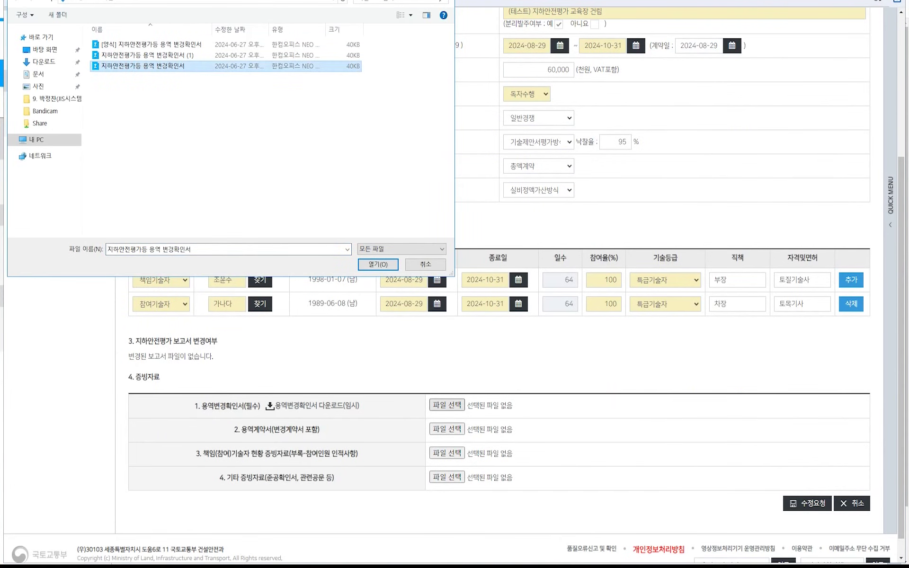
key(Return)
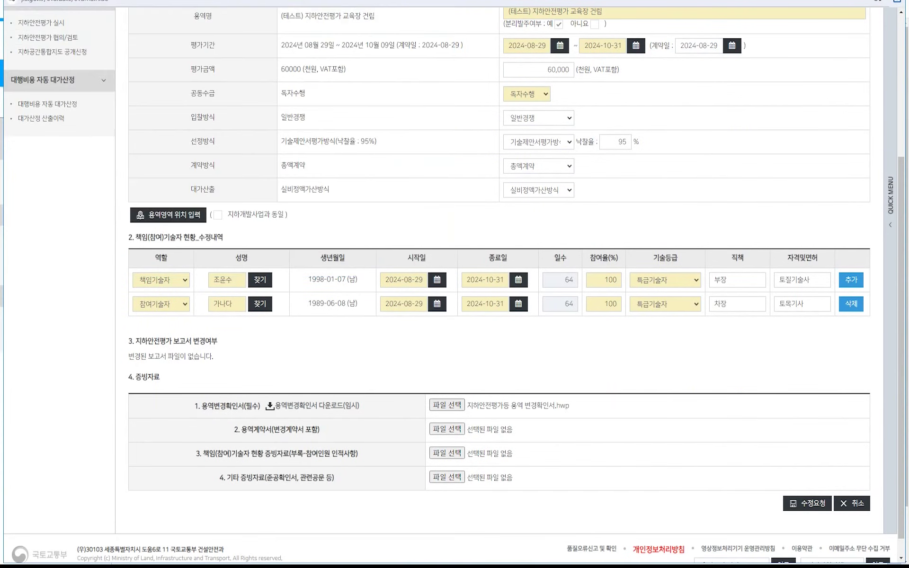
Submit the edit request and confirm the evaluation now shows 정보 수정 중(관리자 승인대기).
scroll(455, 284, down, 1)
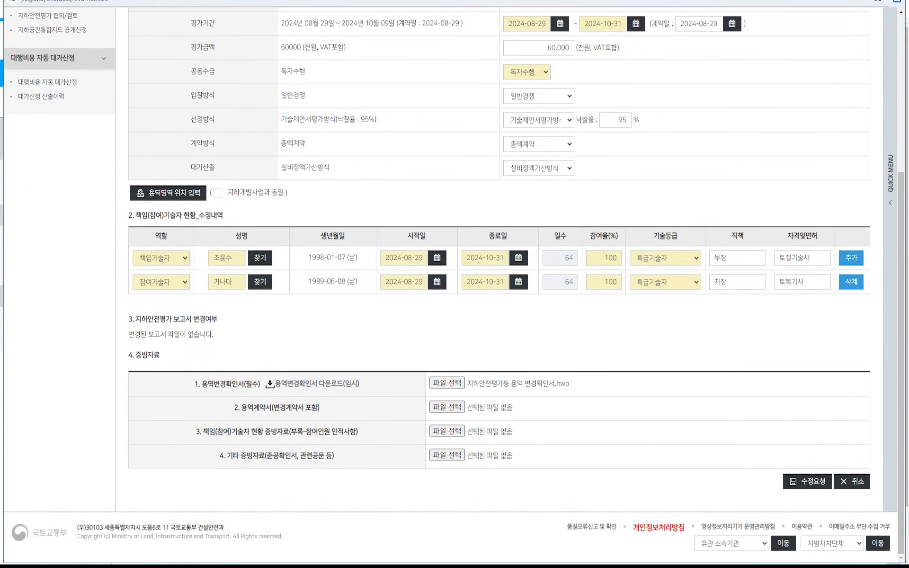
click(807, 481)
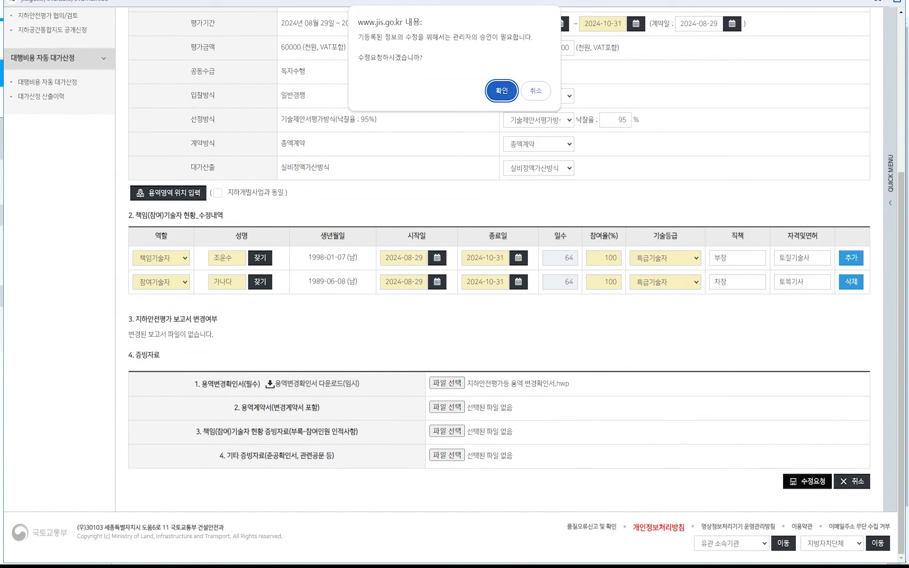
key(Return)
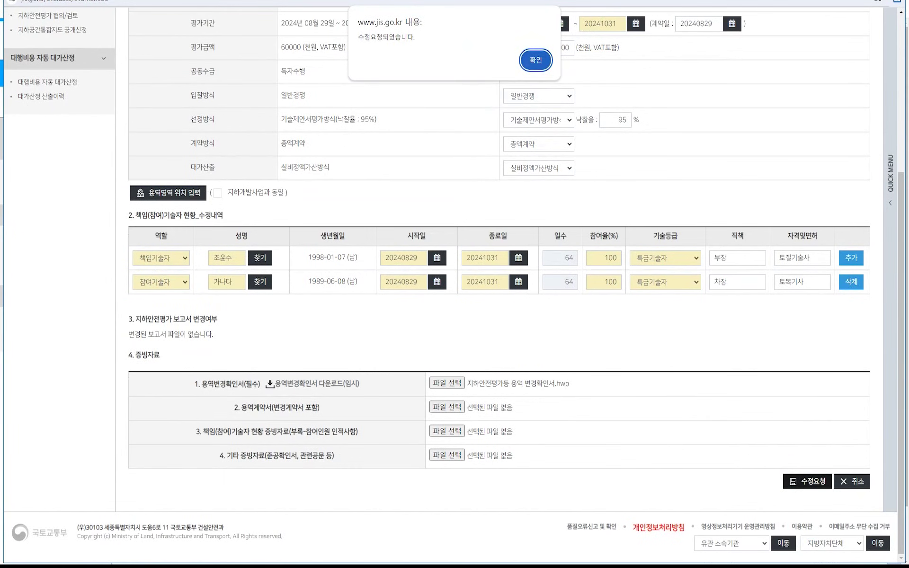
key(Return)
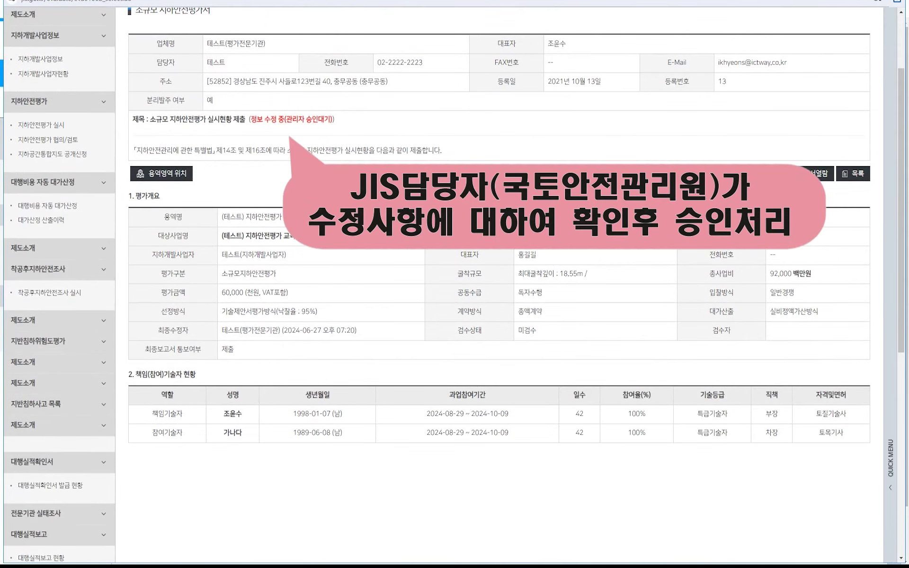
drag(249, 119, 332, 120)
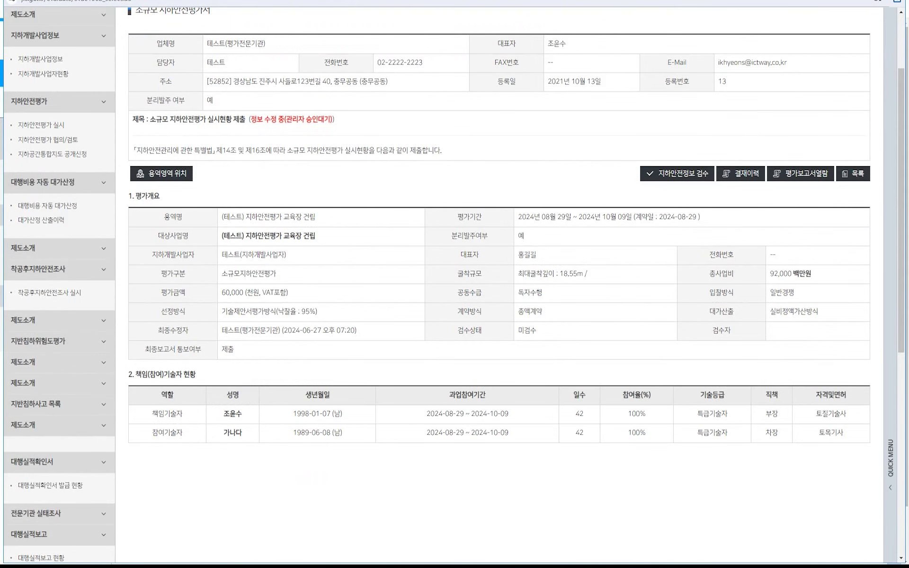
scroll(499, 284, up, 3)
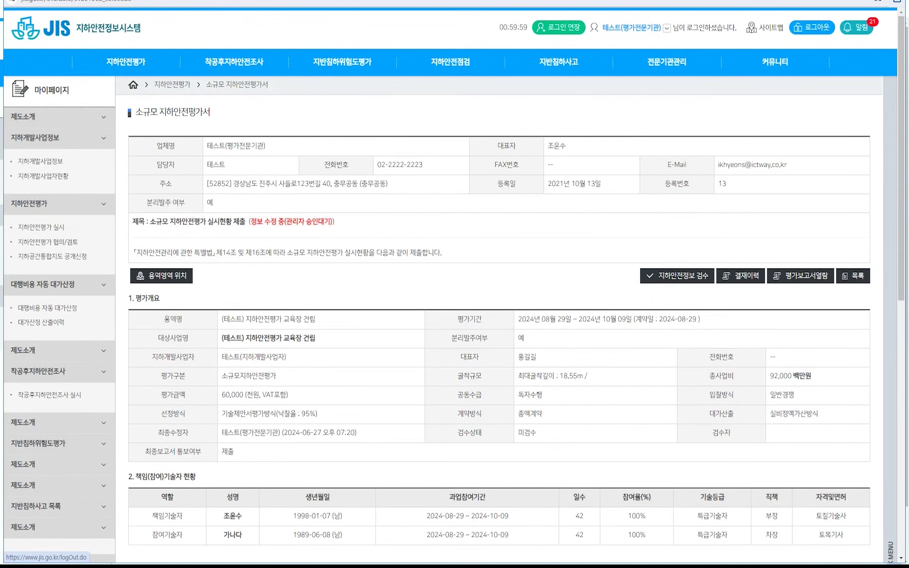
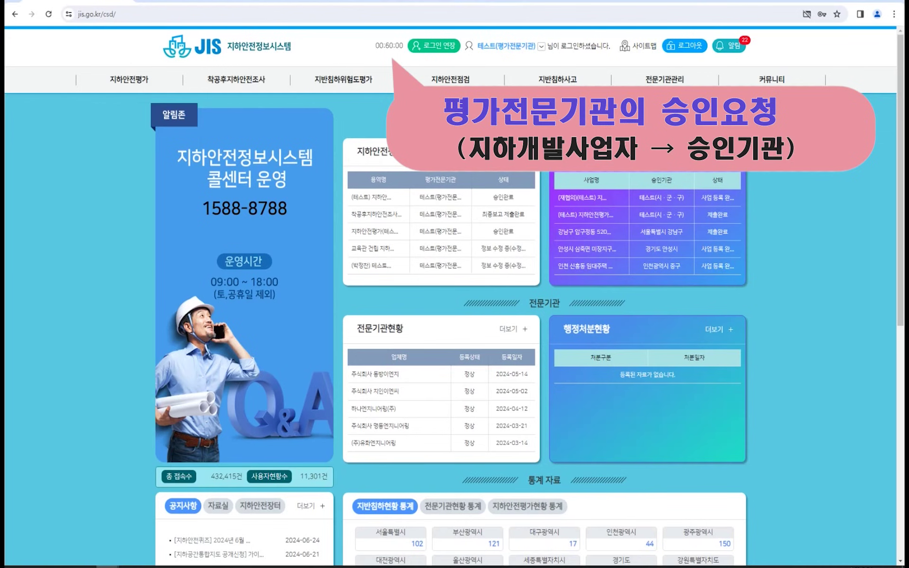
Open the 협의/검토내역 history of the (테스트) 지하안전평가 교육장 건립 project under 지하안전평가 > 협의/검토.
click(166, 87)
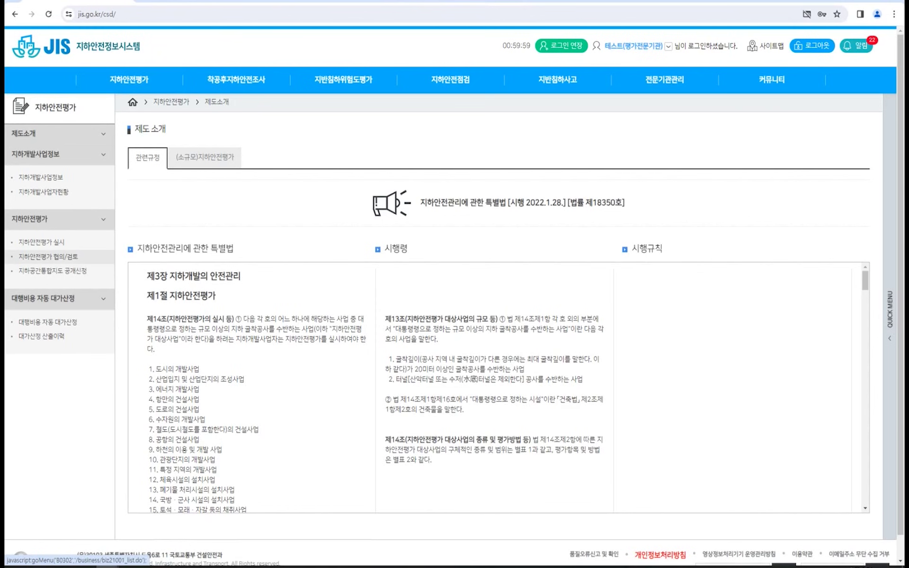
click(88, 257)
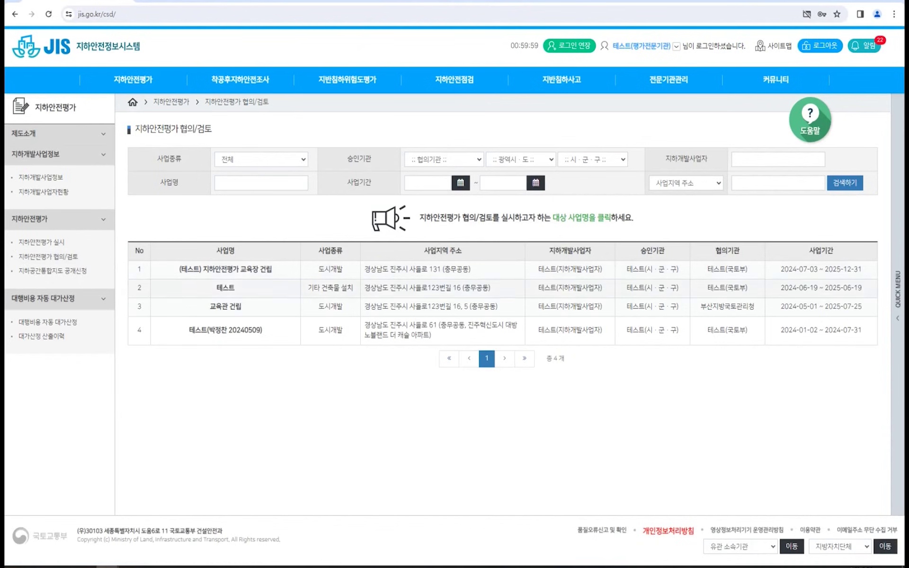
click(266, 269)
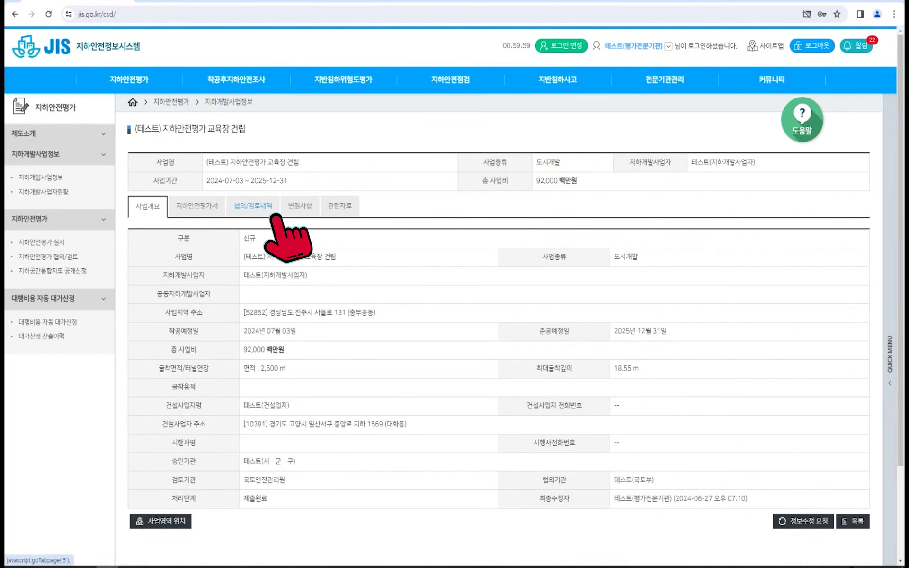
click(253, 206)
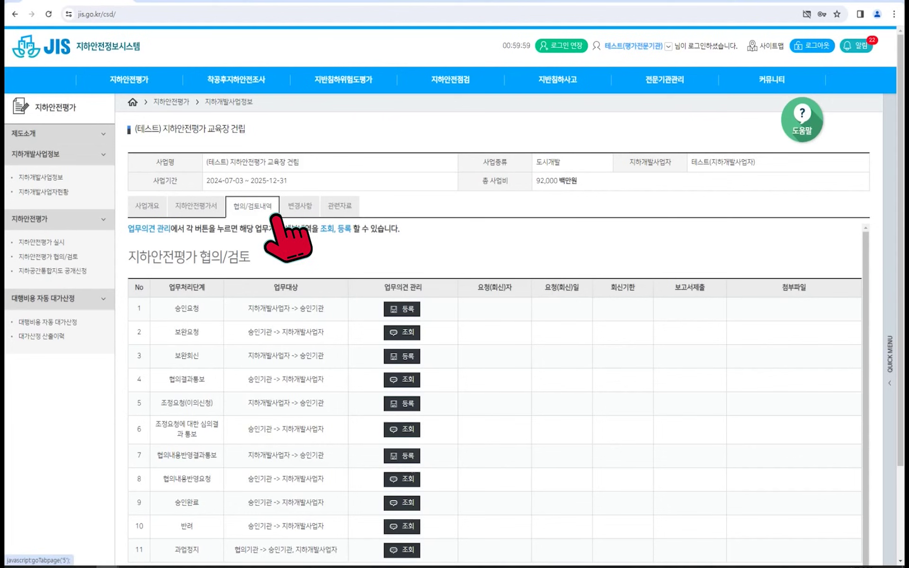
Register the approval request dated 2024-01-08, document number 2024-11, with its PDF notice.
click(403, 309)
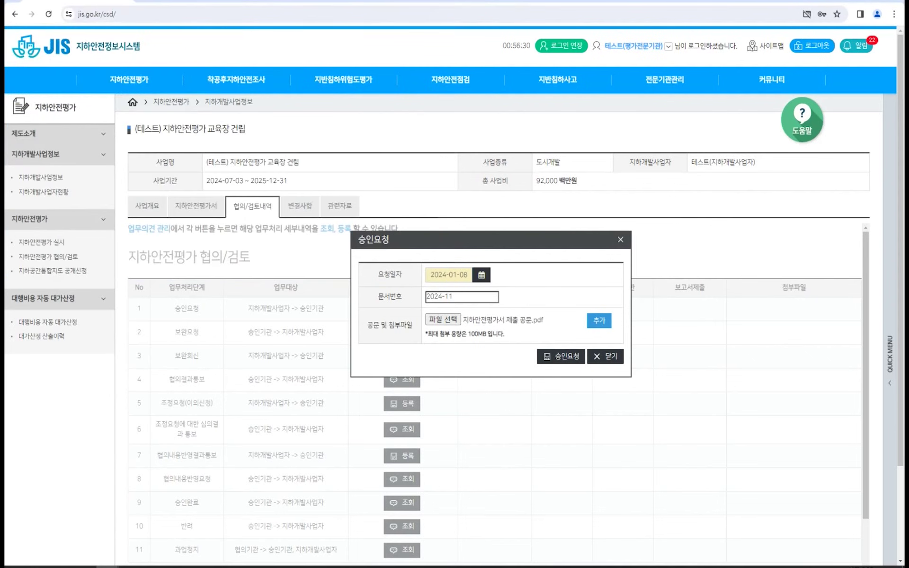
click(573, 364)
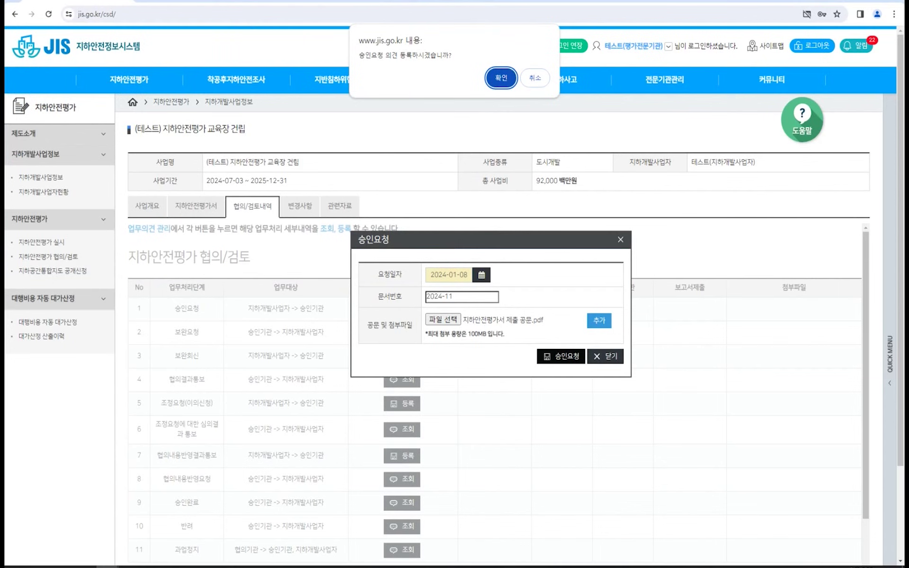
key(Return)
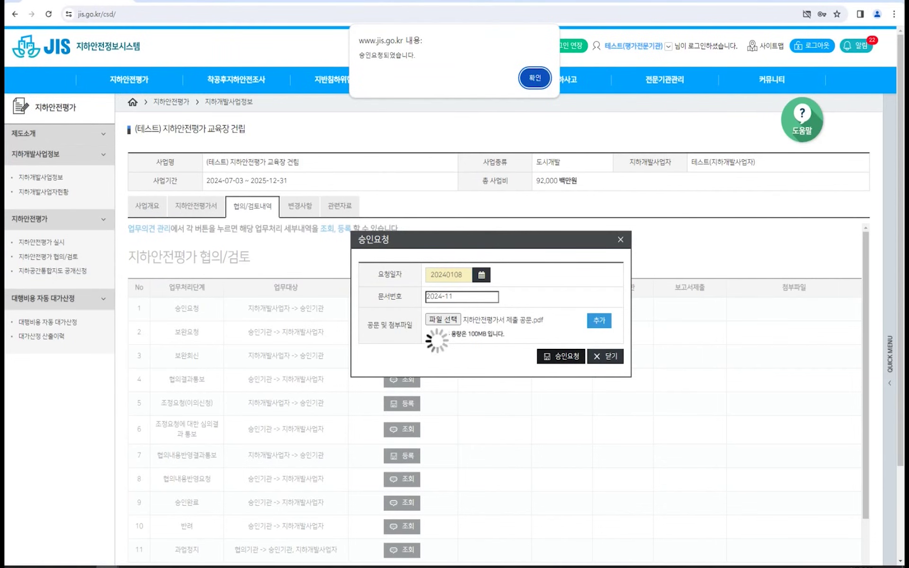
key(Return)
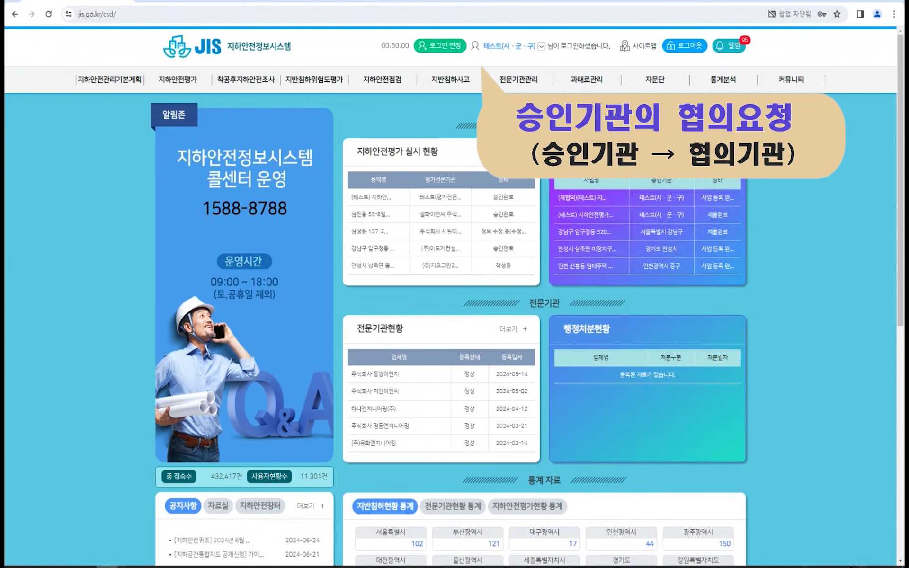
As the approving authority, open the (테스트) 지하안전평가 교육장 건립 project's 협의/검토내역 history.
click(190, 78)
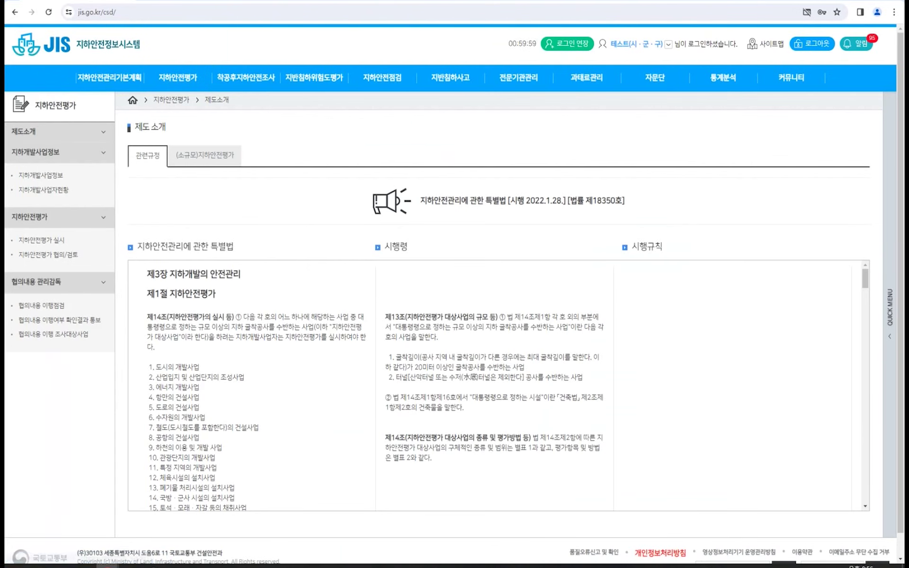
click(76, 255)
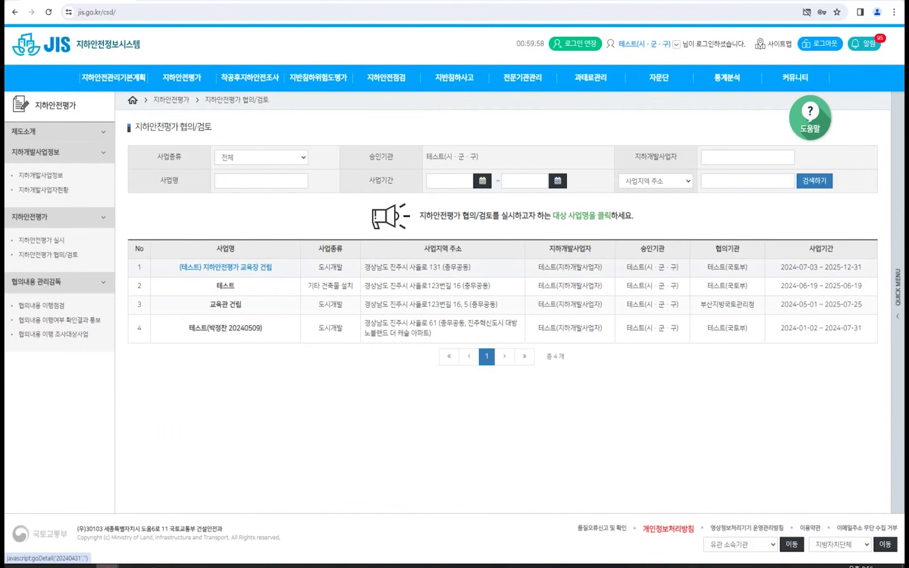
click(225, 268)
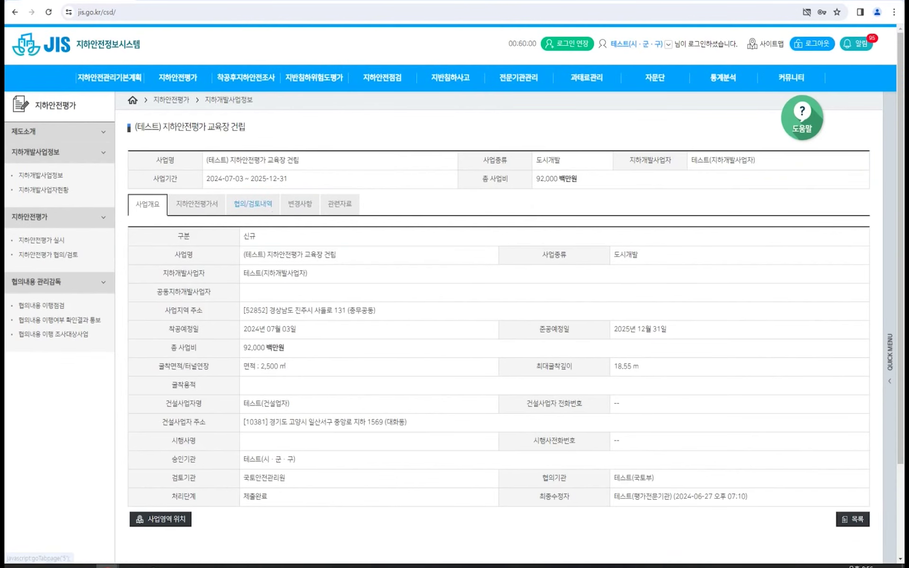
click(272, 213)
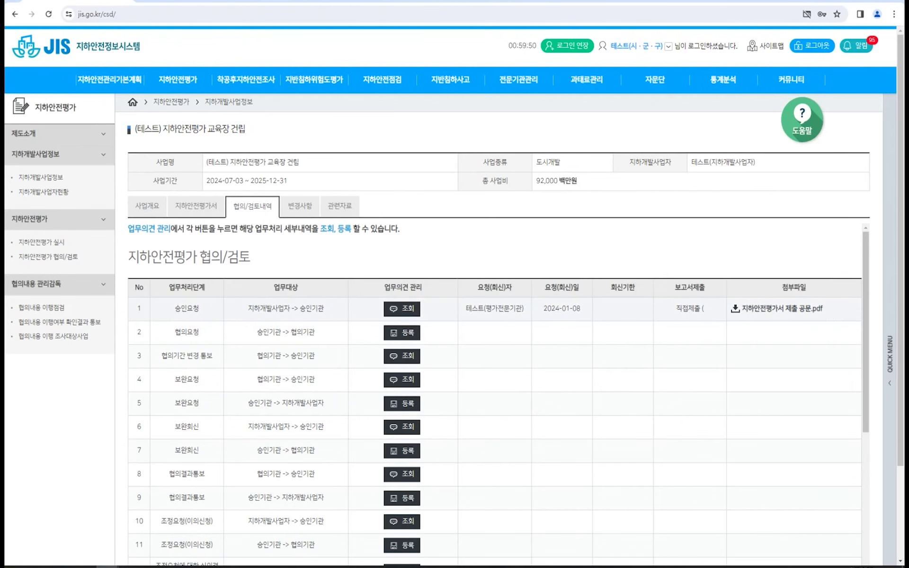
Inspect the received 2024-01-08 approval request and its PDF, then close the details.
click(417, 314)
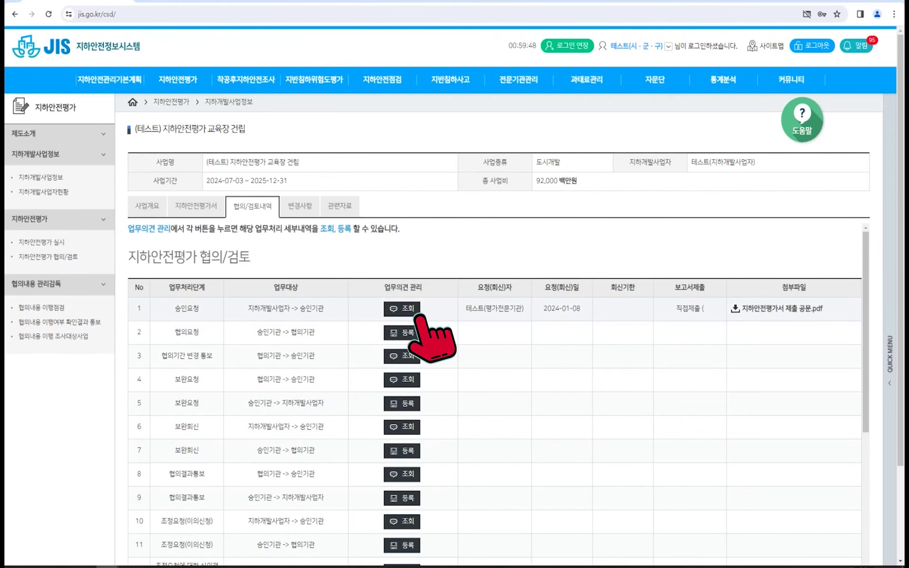
click(418, 312)
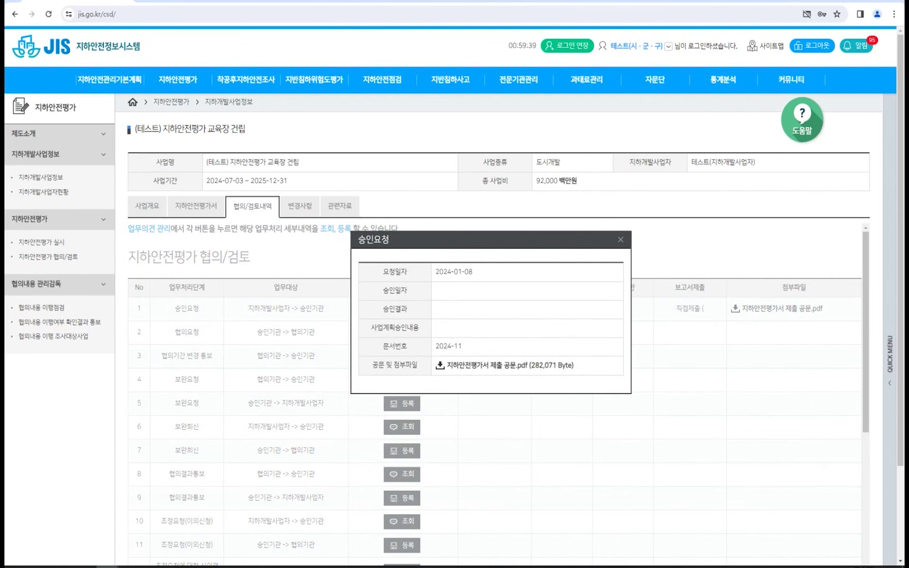
click(621, 239)
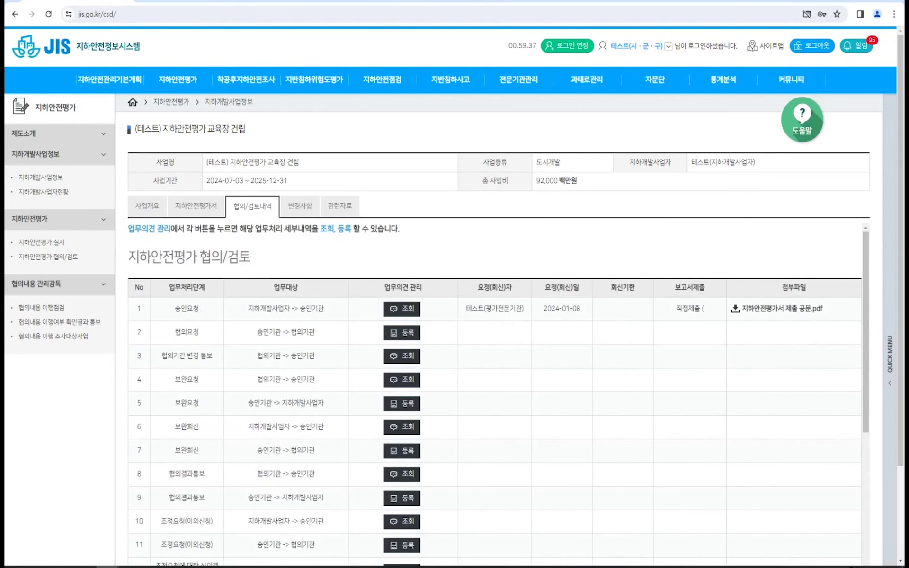
scroll(402, 284, down, 1)
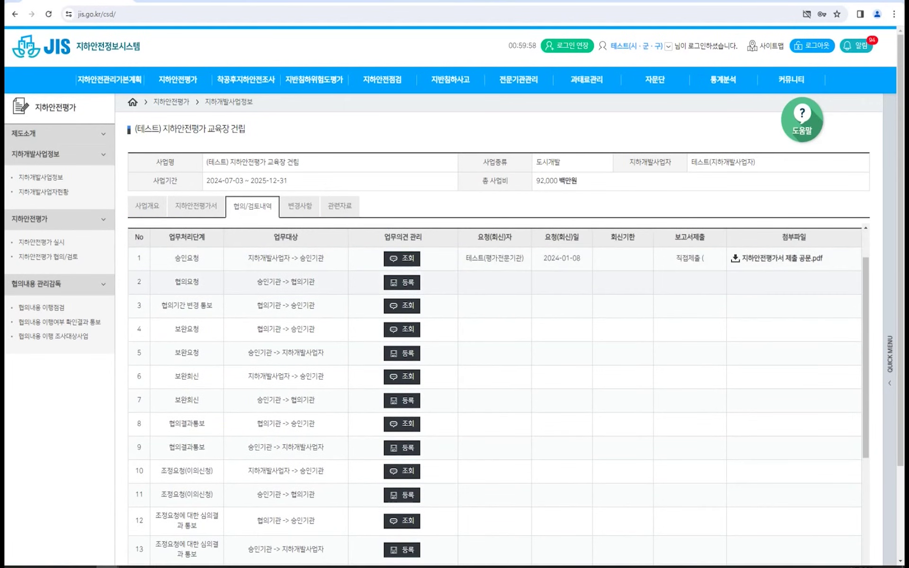
Start a consultation request dated 2024-01-09 with the text '지하앉전평가서 제출에 따른 협의 요청'.
click(416, 282)
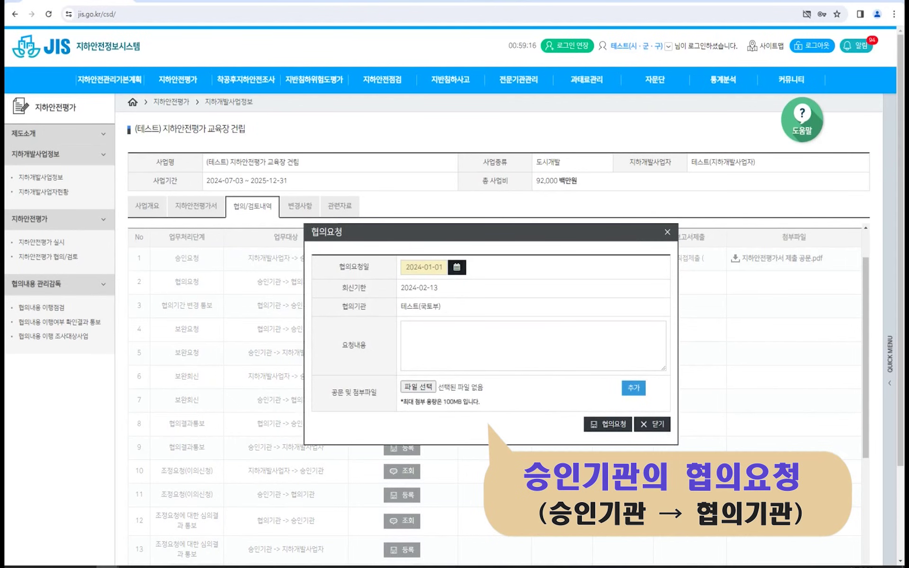
click(457, 268)
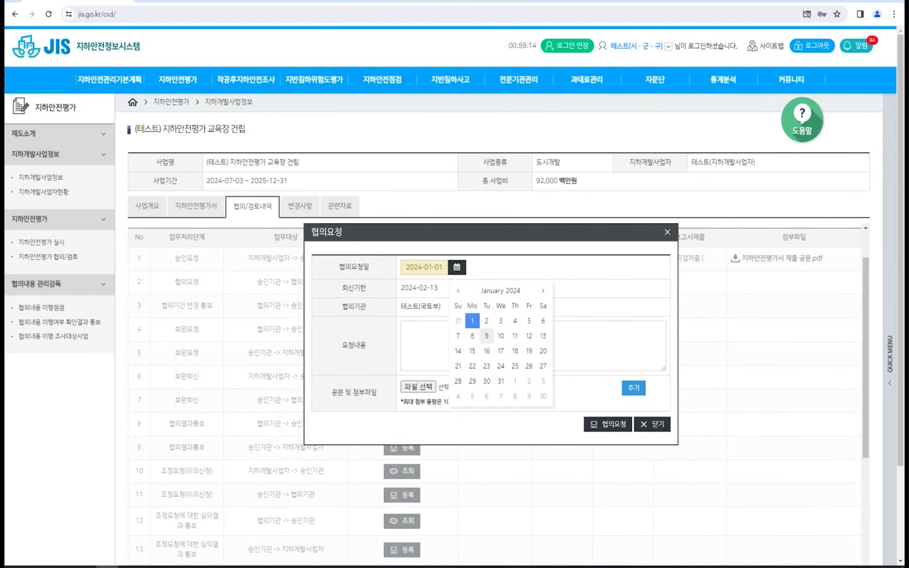
click(487, 335)
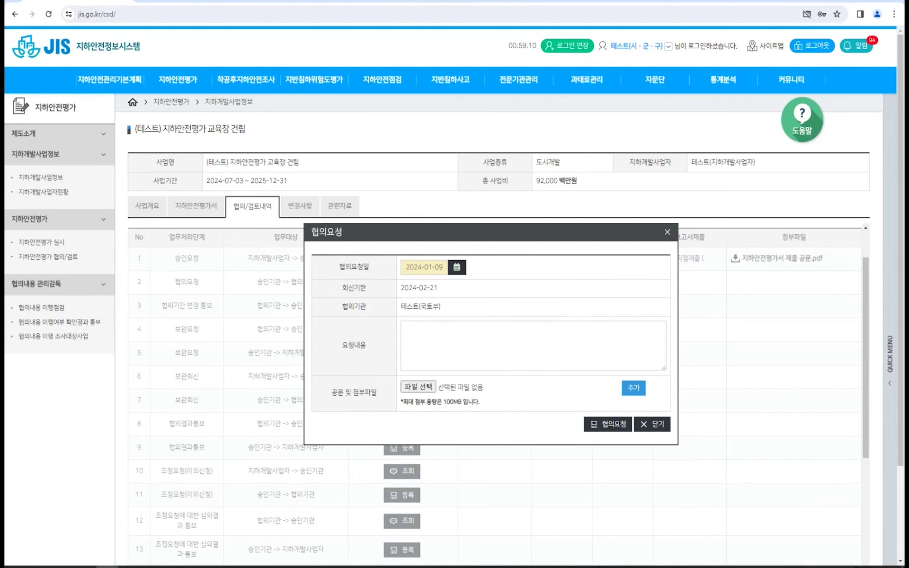
click(406, 327)
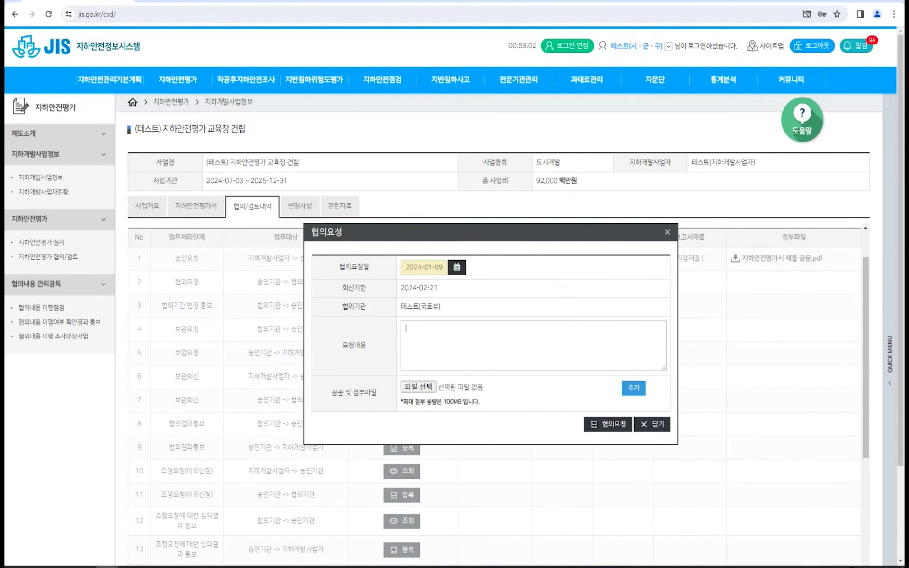
text(지하앉)
text(전평가서 제출)
text(에 따른)
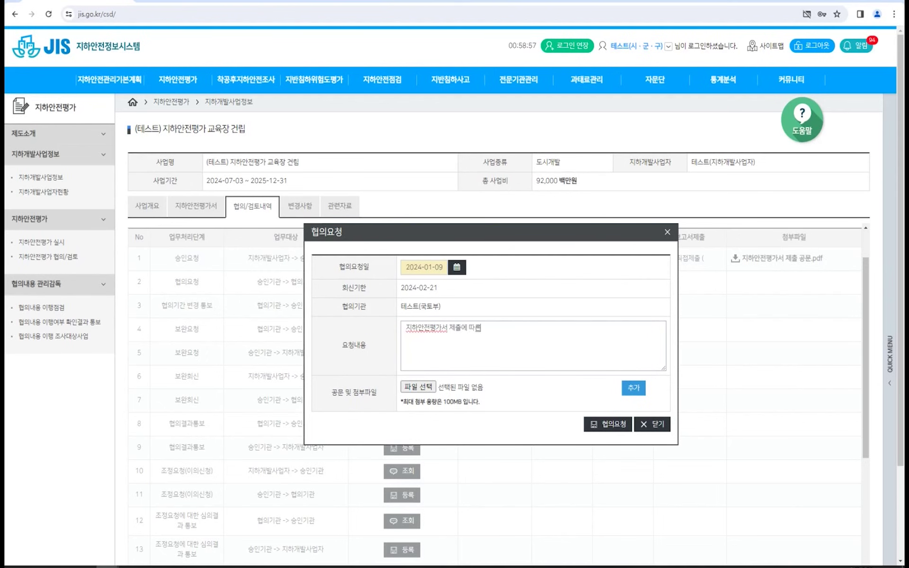
text( 협의 요청)
Attach the 지하안전평가서 제출에 따른 협의요청 PDF and submit the consultation request, reply due 2024-02-21.
key(Tab)
key(Return)
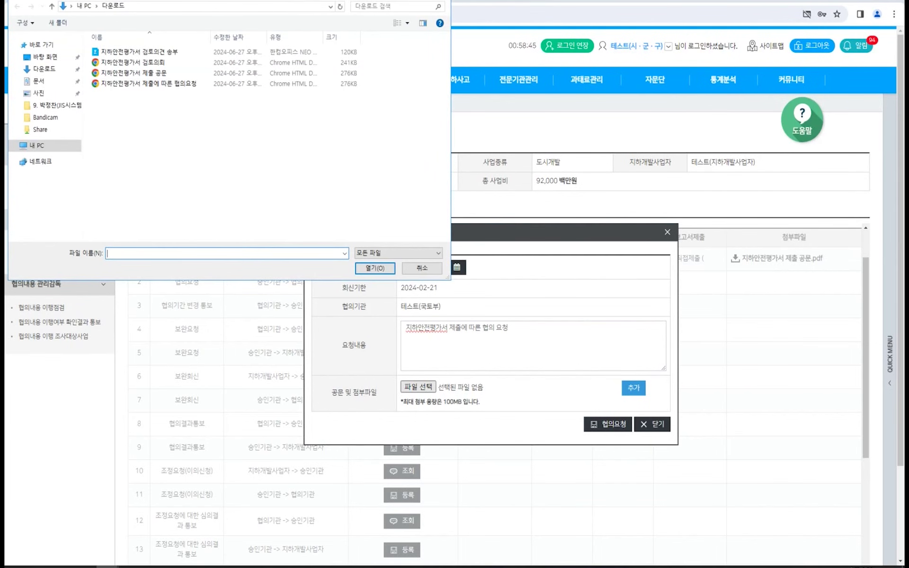
double_click(149, 84)
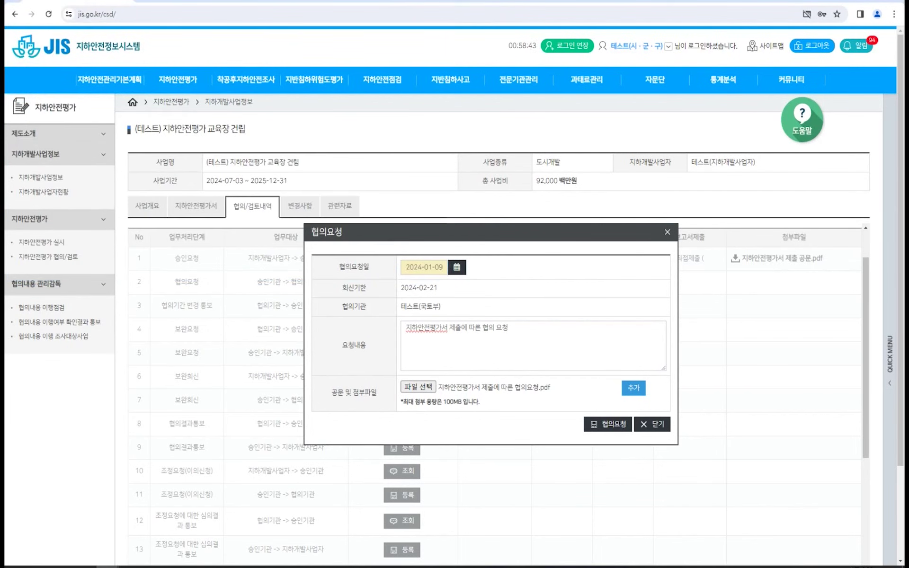
click(608, 424)
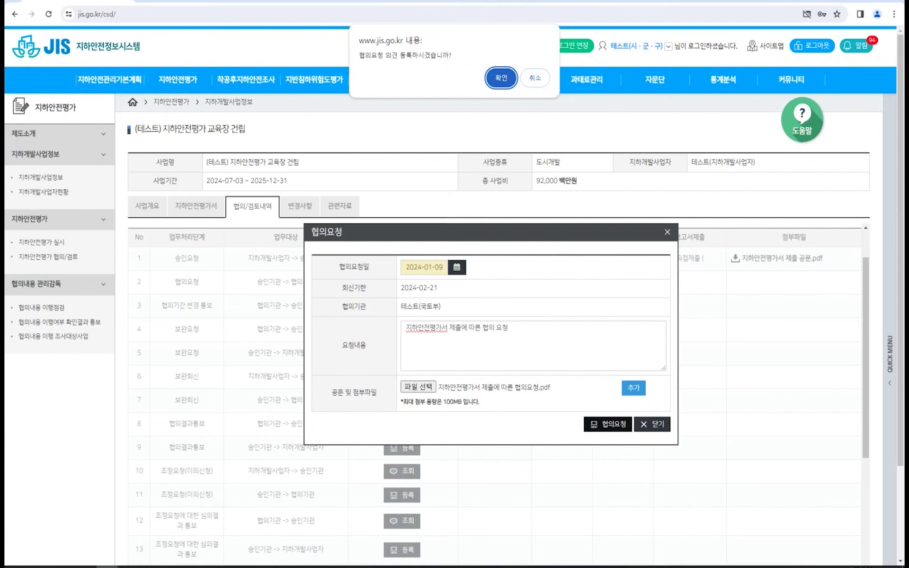
key(Return)
key(Return)
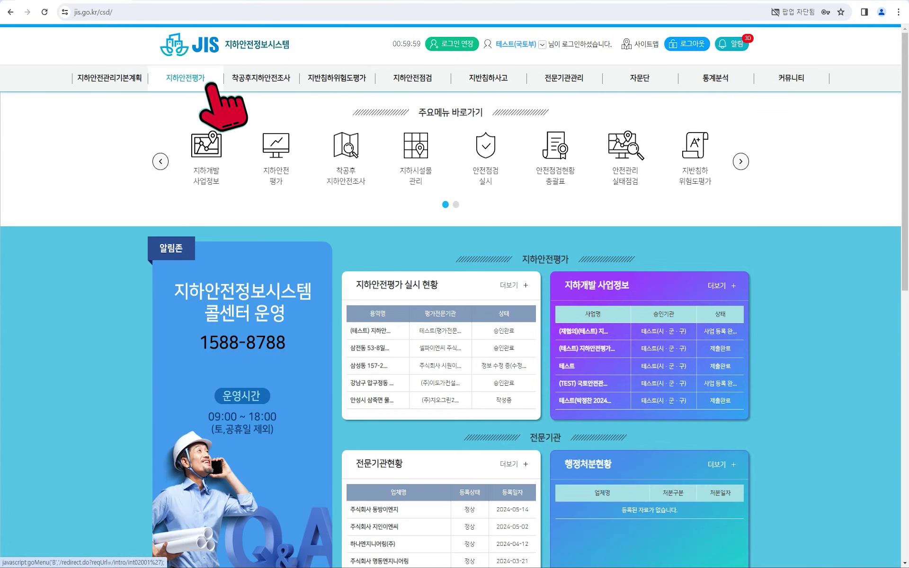
click(190, 79)
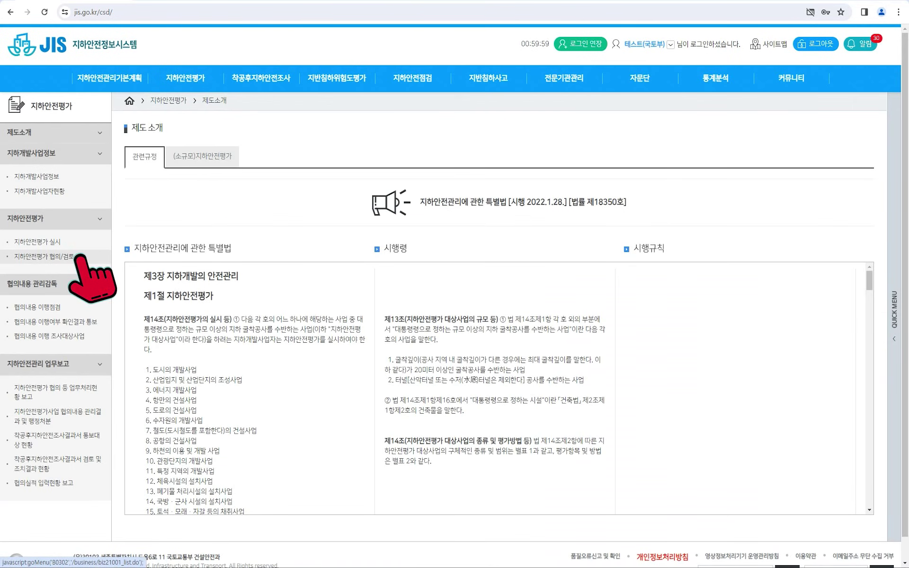
Open the row 3 review and site-investigation request form to 국토안전관리원 in the project's 협의/검토내역.
click(44, 257)
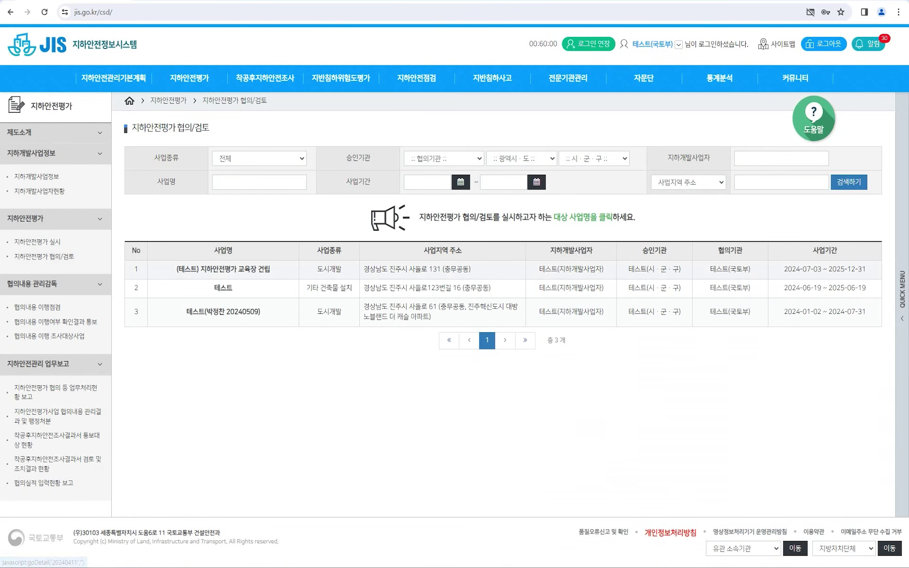
click(232, 269)
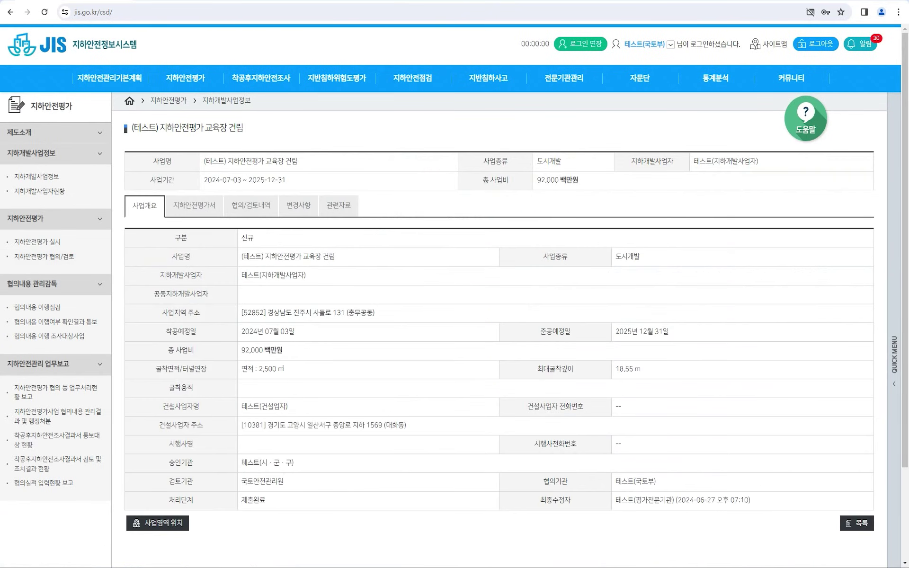
click(254, 206)
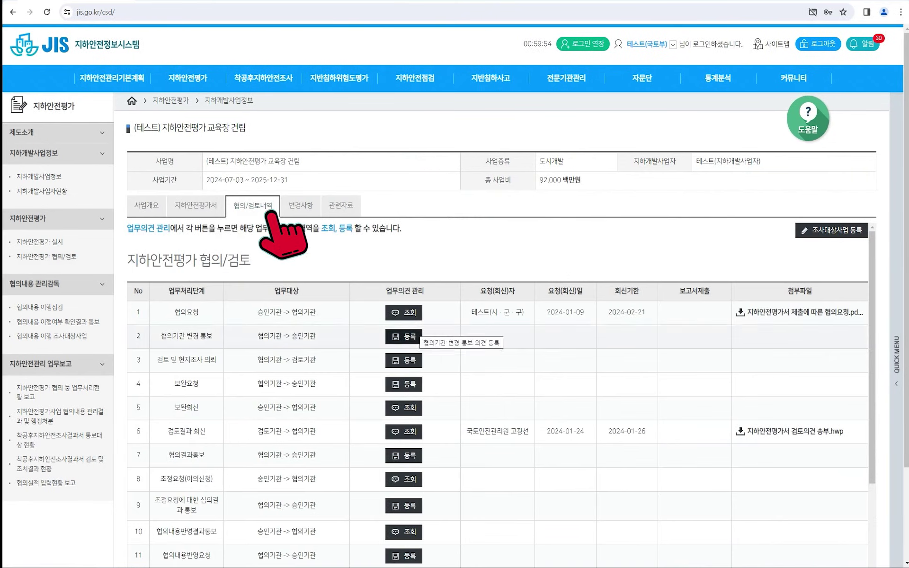
click(404, 361)
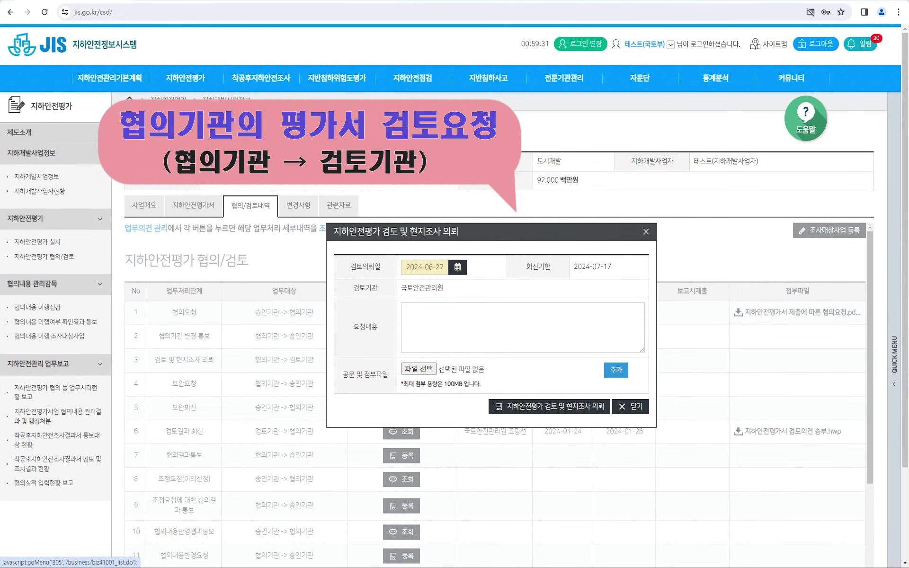
Date the review request 2024-01-09 and enter the note '지하안전평가서 검토의뢰'.
click(458, 266)
click(502, 291)
click(472, 319)
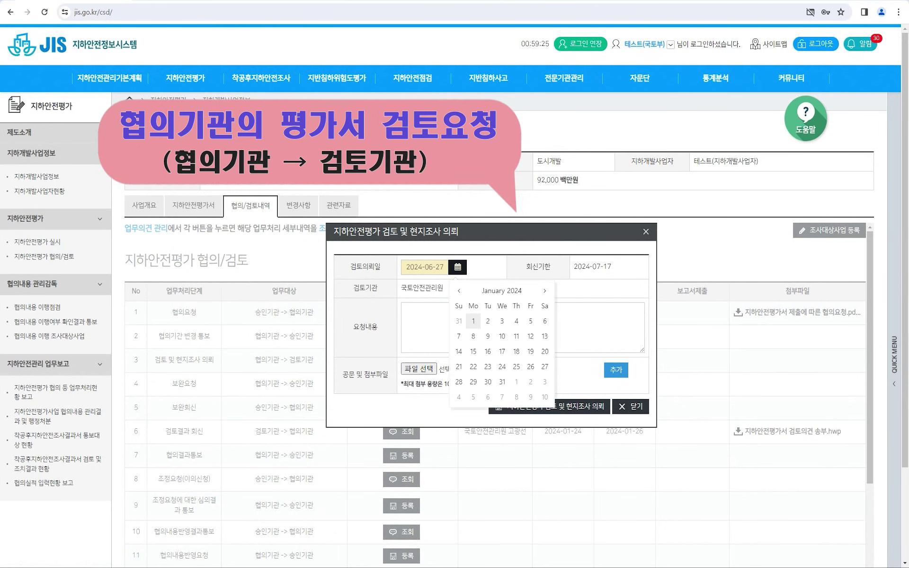
click(487, 336)
click(520, 327)
text(지하안전평가서 검토의뢰)
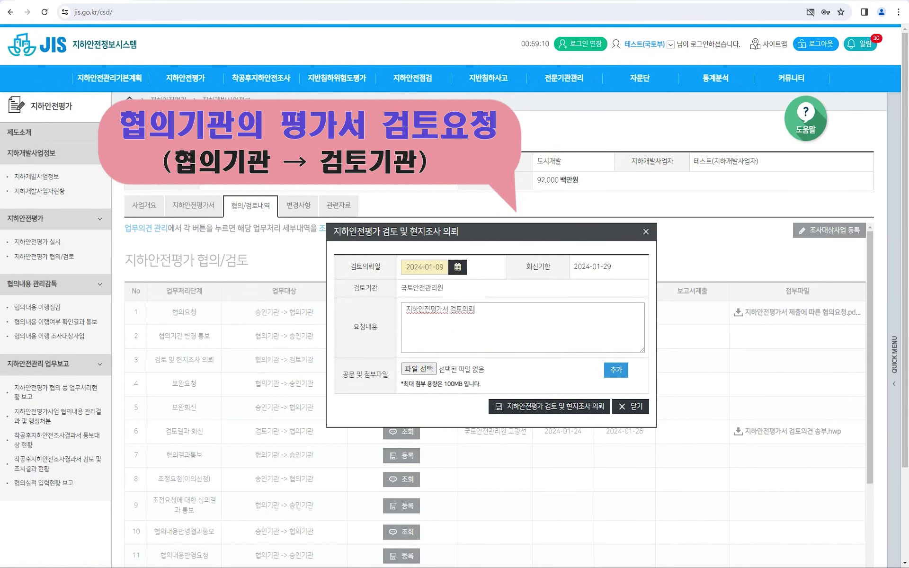
Attach 지하안전평가서 검토의뢰.pdf and submit the review request, reply due 2024-01-29.
click(418, 369)
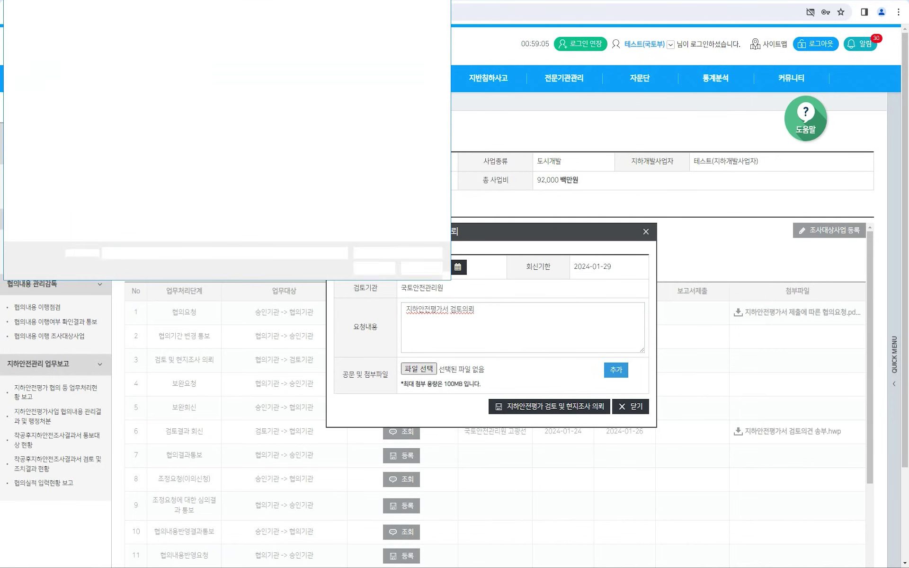
double_click(143, 62)
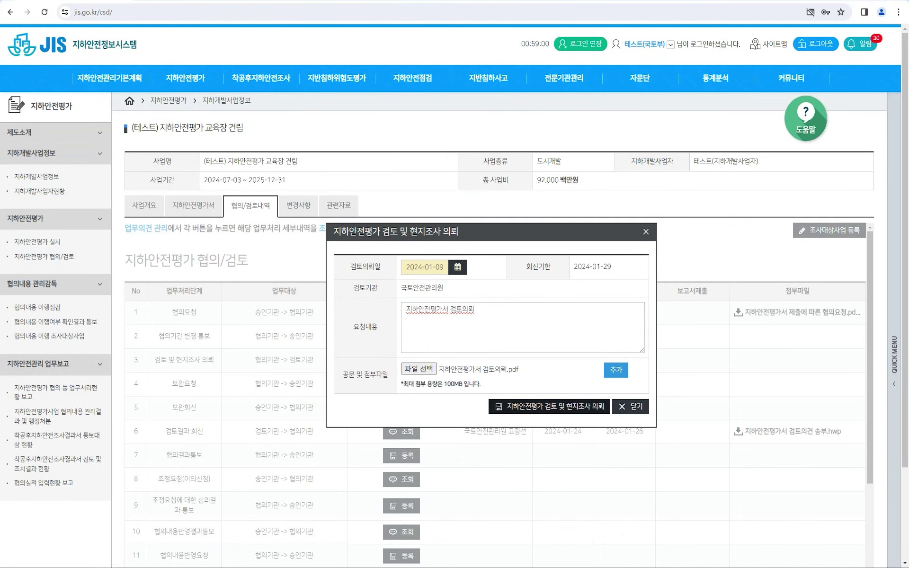
click(549, 407)
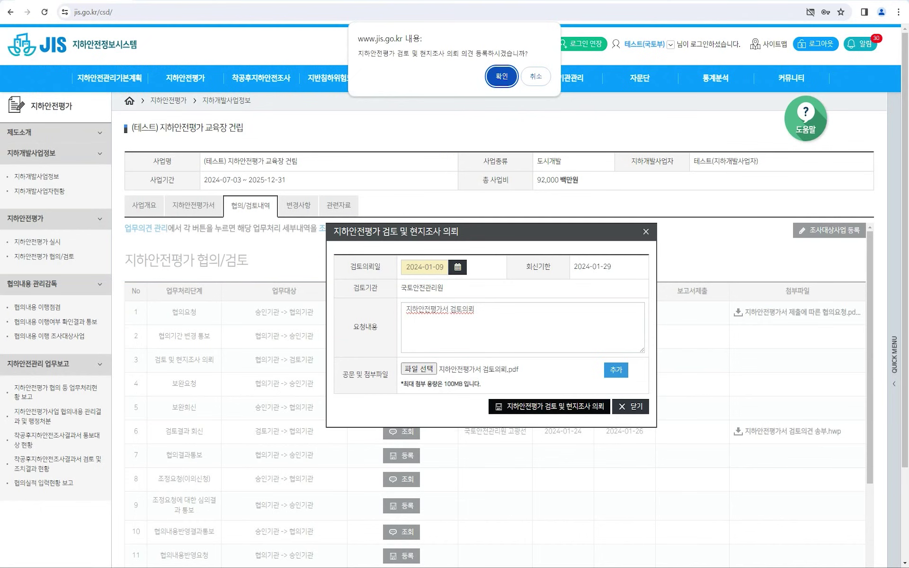
click(502, 76)
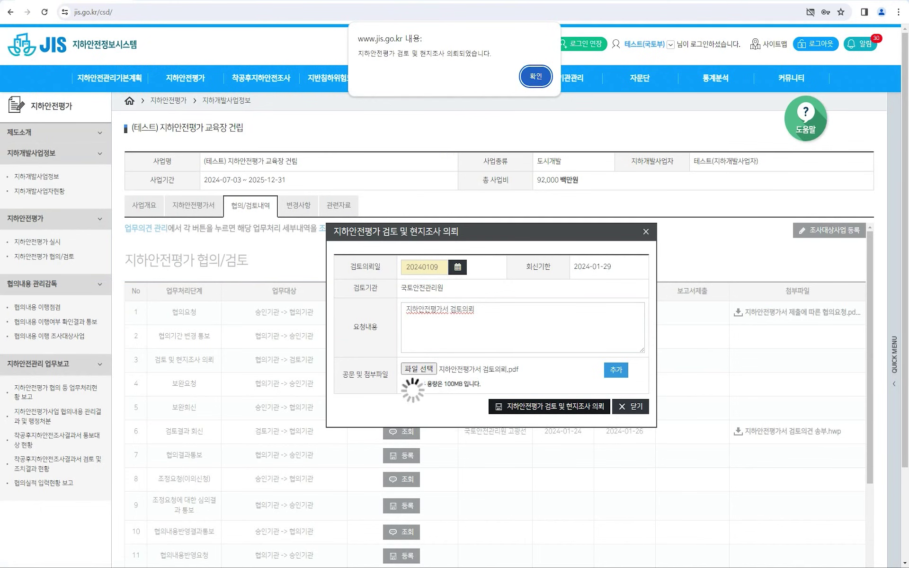
key(Return)
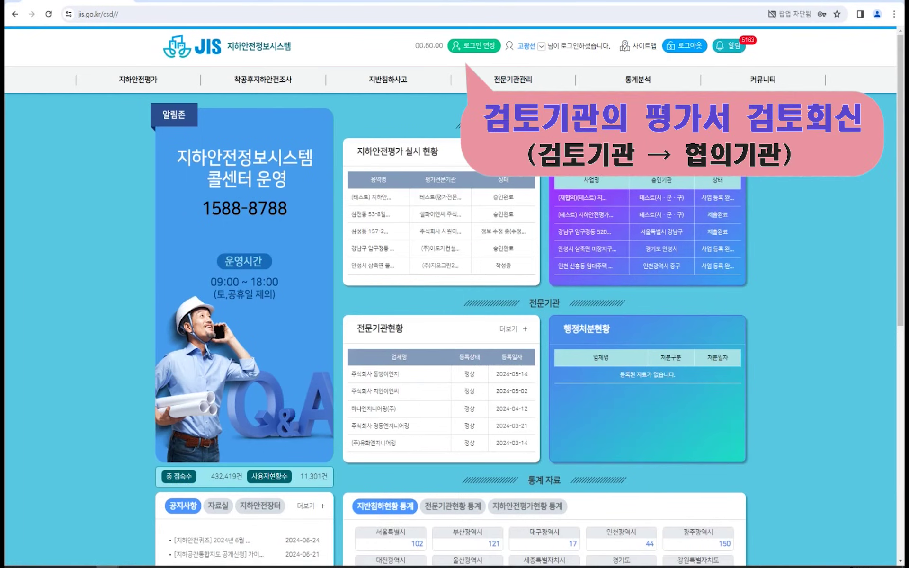
Open the 검토결과 회신 form from the project's 협의/검토내역 history, reply due 2024-01-26.
click(158, 86)
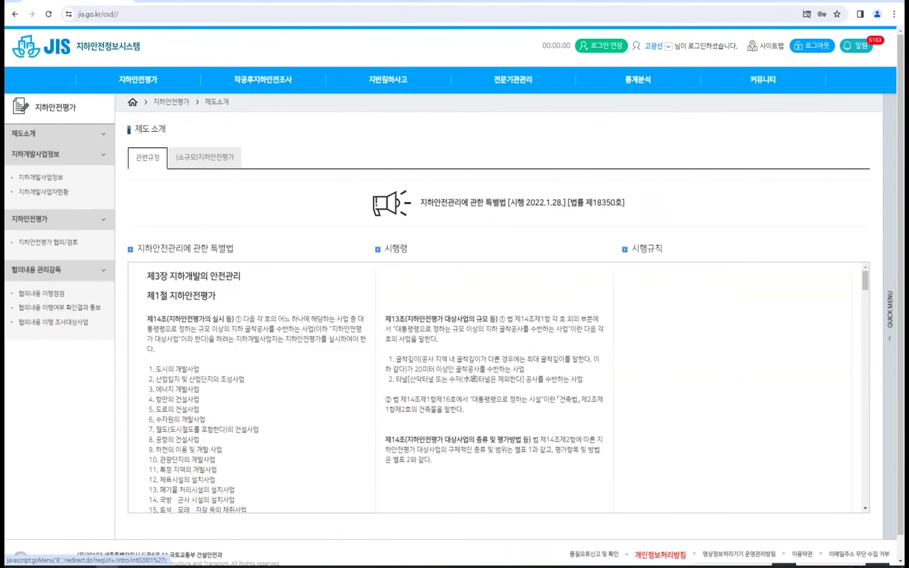
click(84, 243)
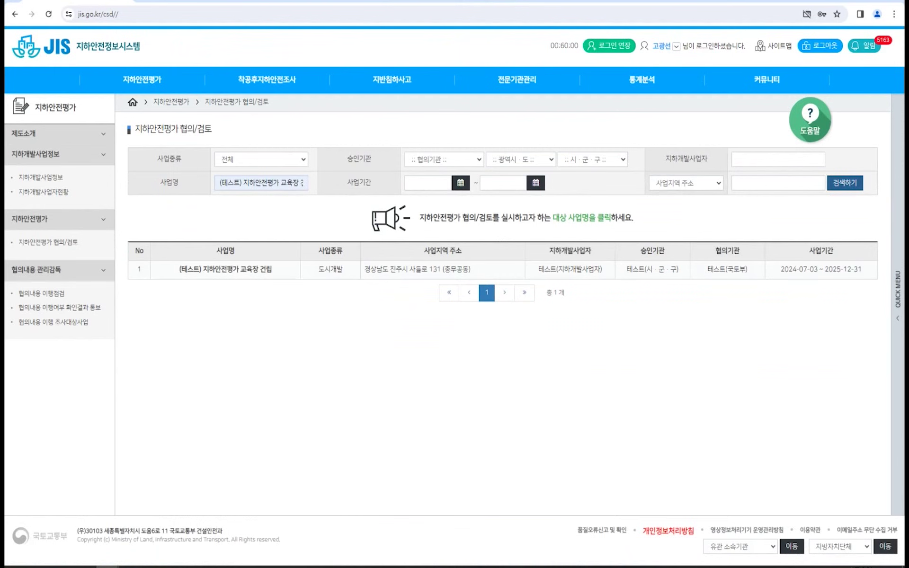
click(225, 269)
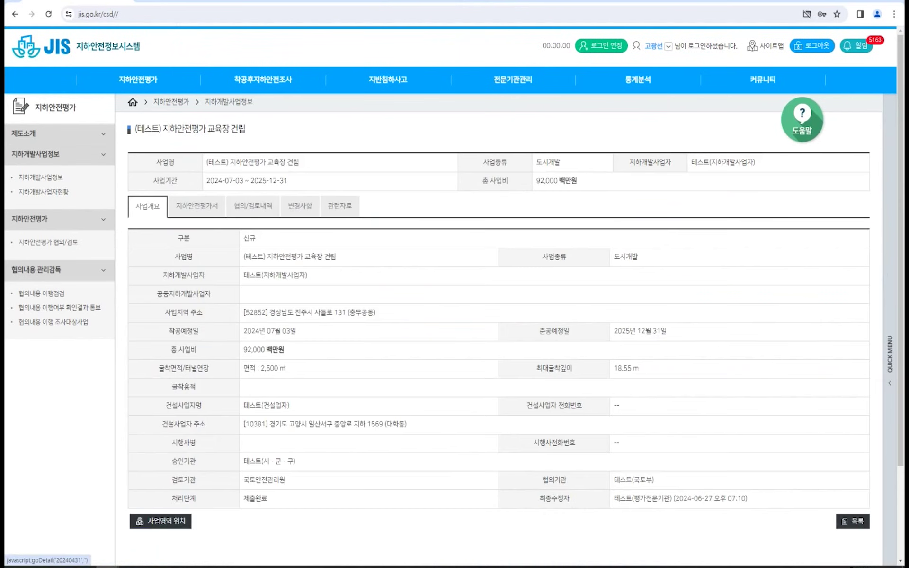
click(274, 213)
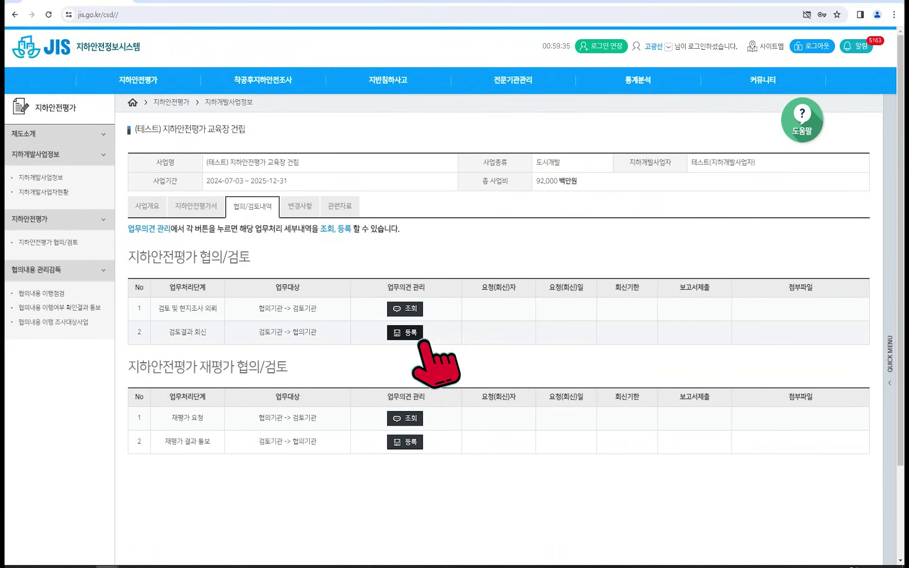
click(405, 333)
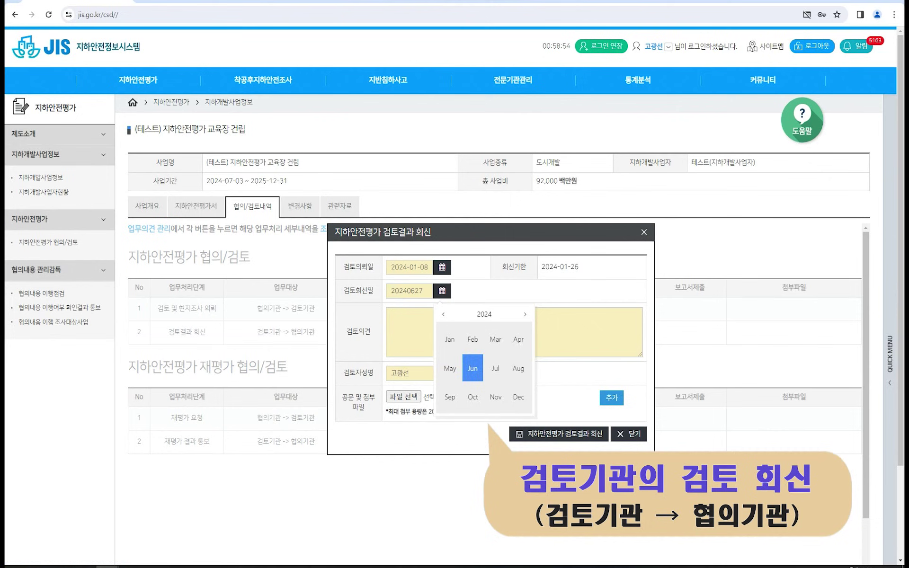
Set the review reply date to 2024-01-24 and enter the reply's author.
click(453, 343)
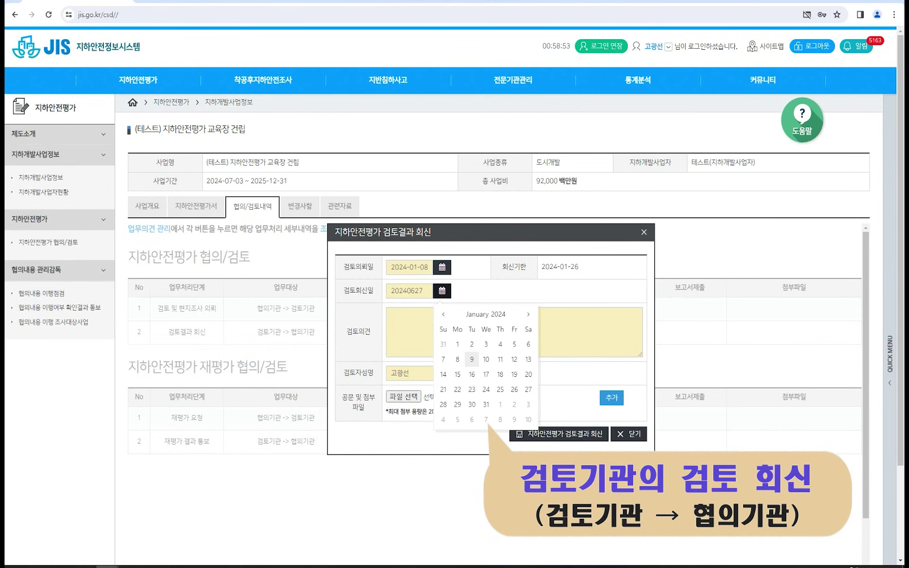
click(458, 344)
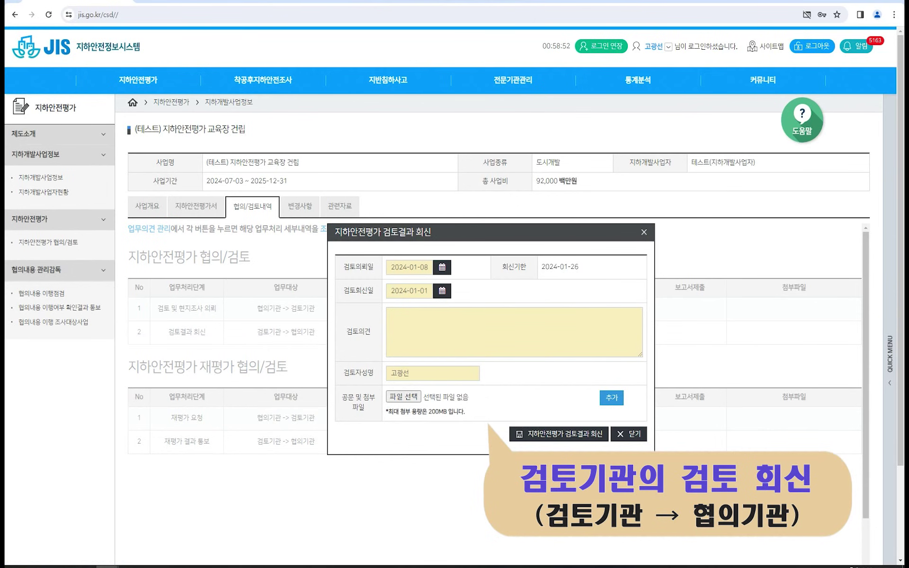
text(동)
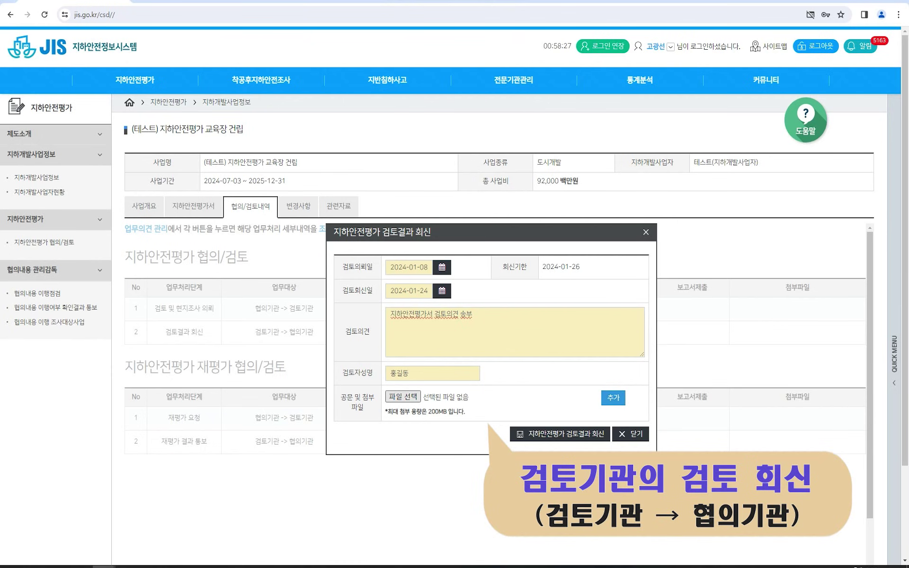
Attach the 지하안전평가서 검토의견 송부 HWP file and submit the review-result reply.
click(403, 397)
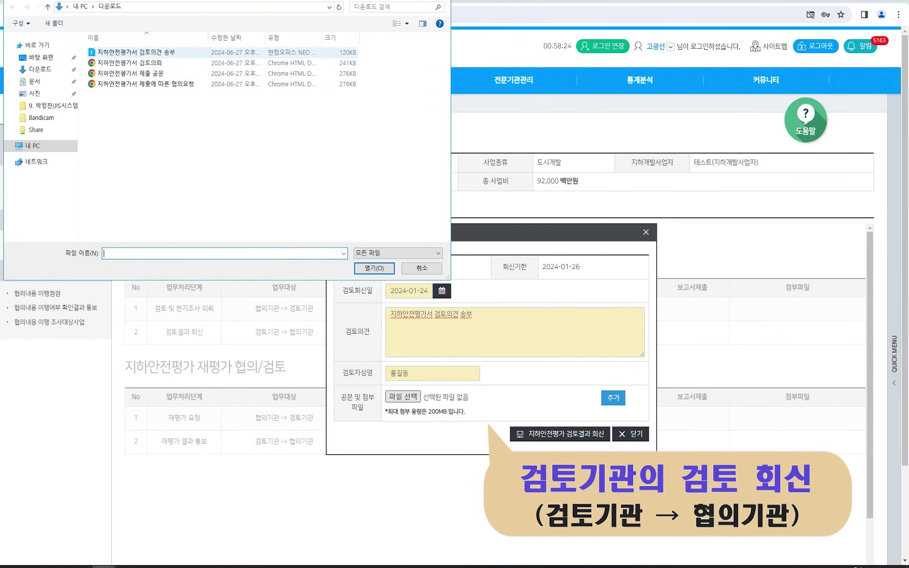
click(137, 53)
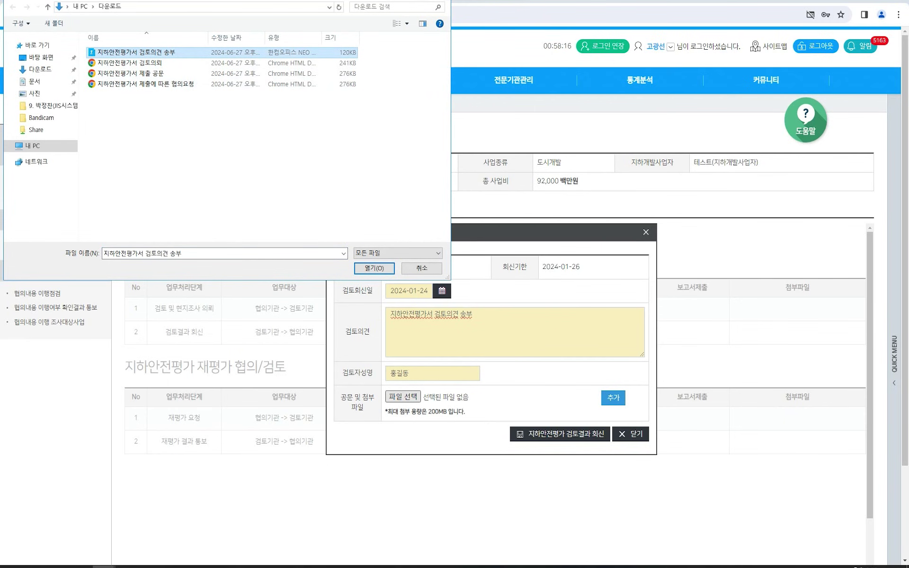
key(Return)
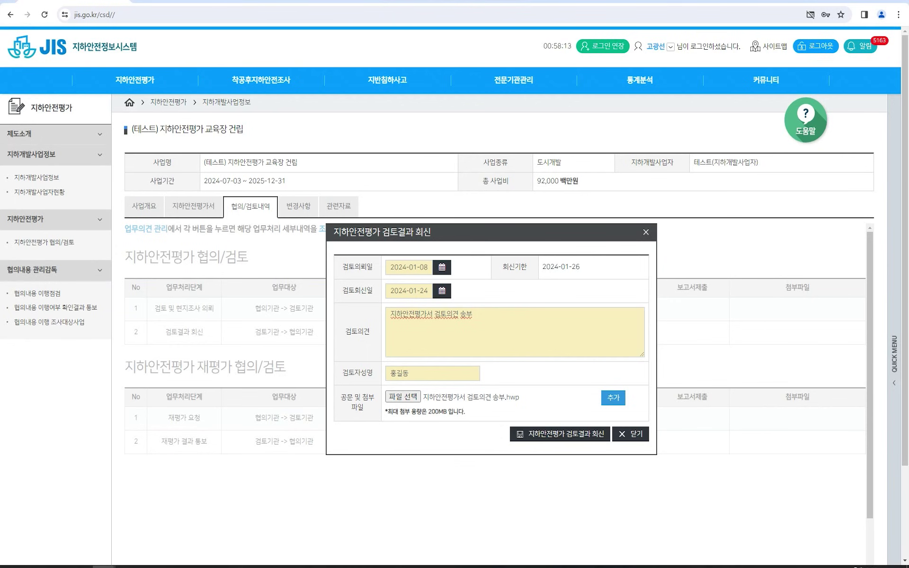
click(560, 434)
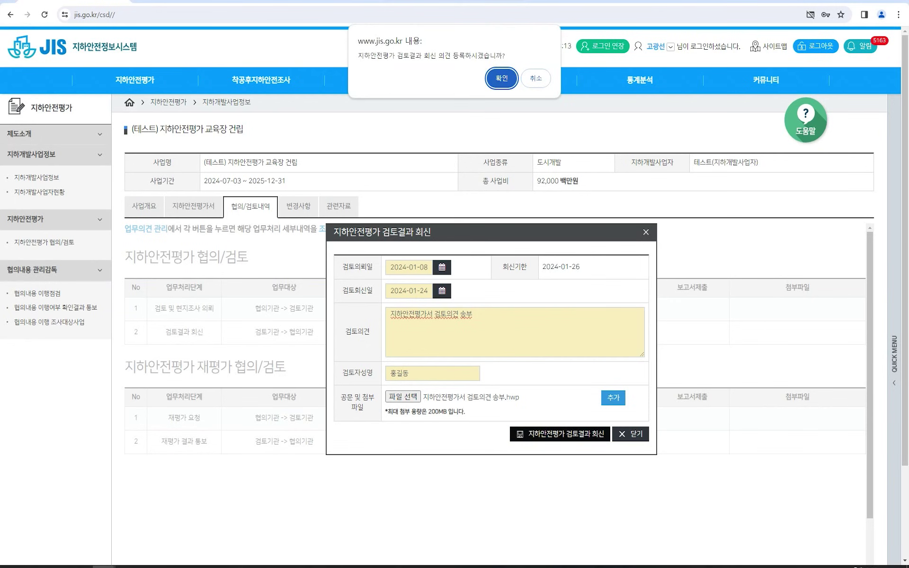
key(Return)
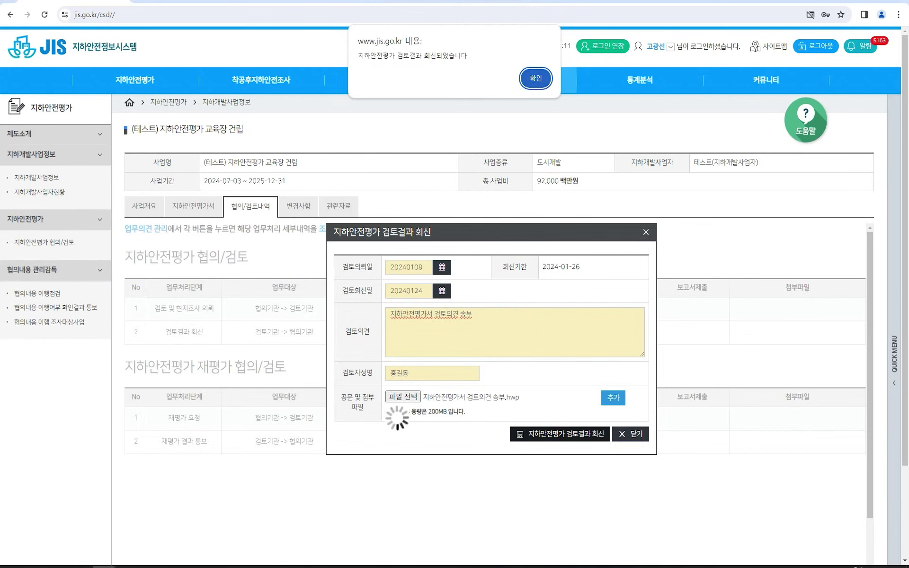